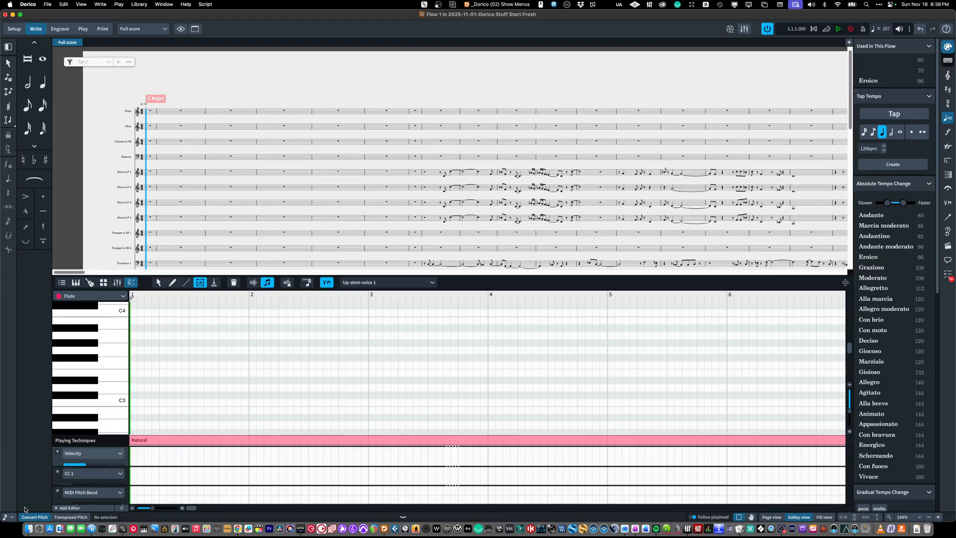
Bring up the rhythmic grid resolution choices and dismiss them.
{"action": "left_click", "coordinate": [12, 518]}
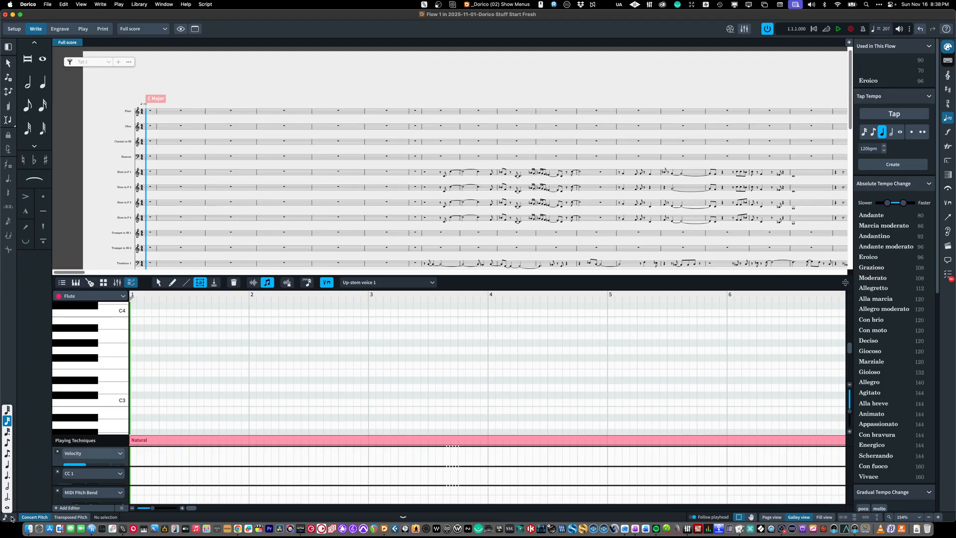
{"action": "left_click", "coordinate": [2, 377]}
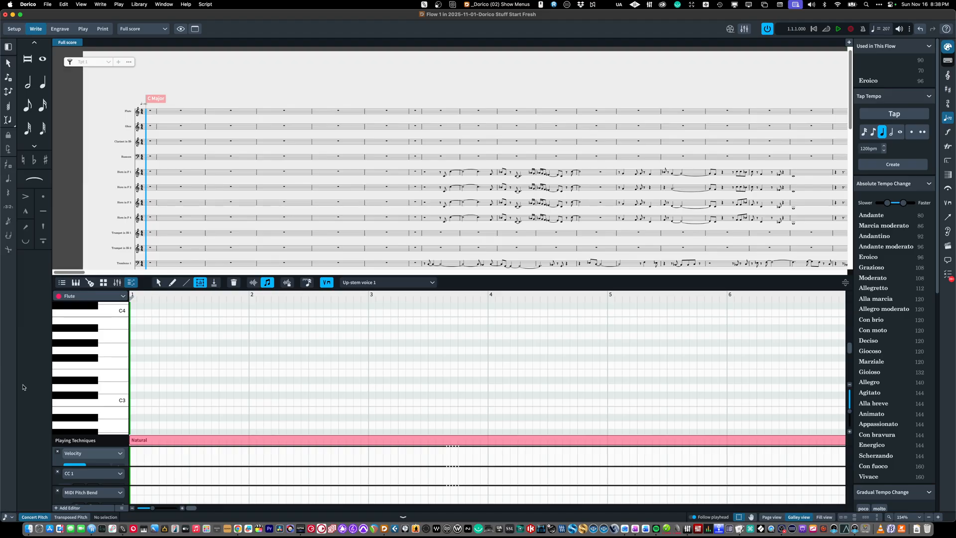
Toggle the Key Editor between played and notated note durations, ending on notated durations.
{"action": "left_click", "coordinate": [308, 282]}
{"action": "left_click", "coordinate": [253, 283]}
{"action": "left_click", "coordinate": [253, 283]}
{"action": "left_click", "coordinate": [253, 283]}
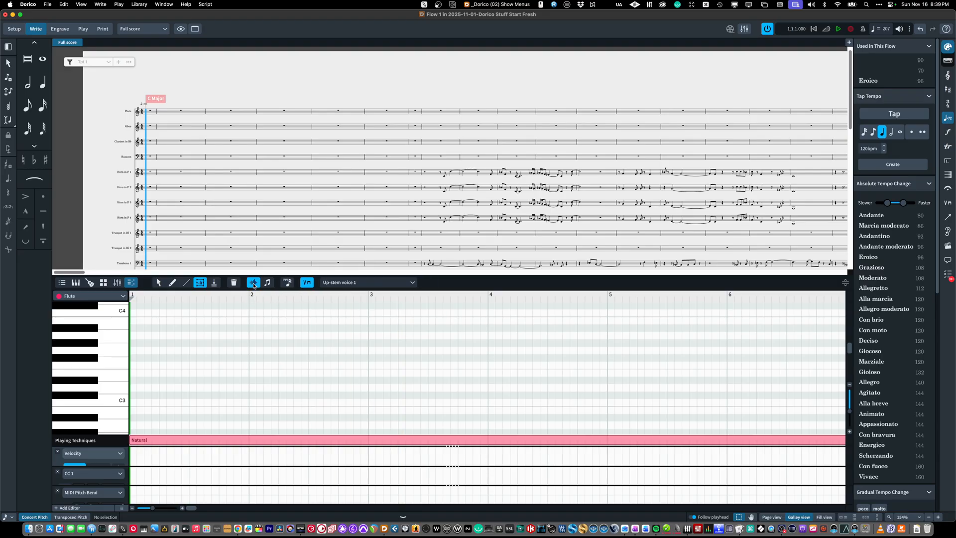
{"action": "left_click", "coordinate": [267, 284]}
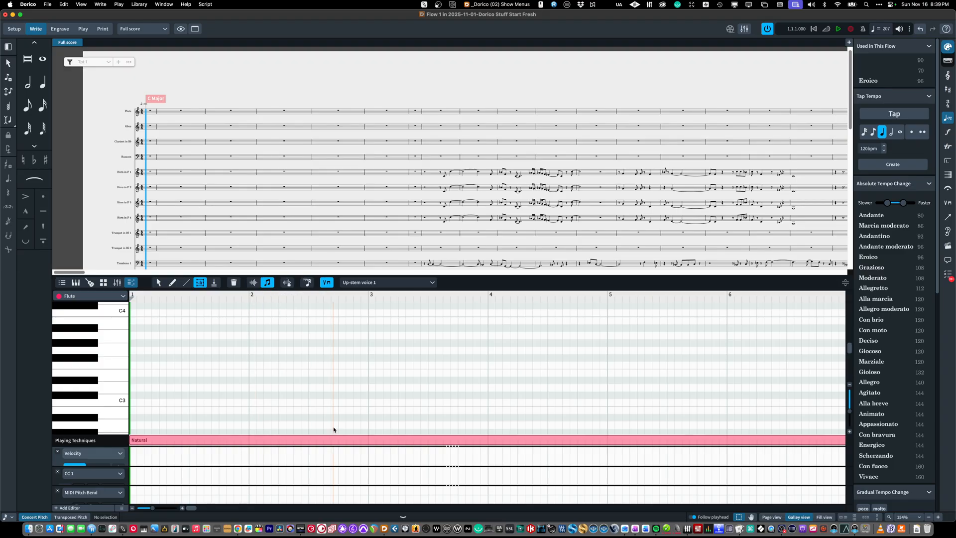
{"action": "left_click", "coordinate": [308, 382]}
{"action": "key", "text": "alt+p"}
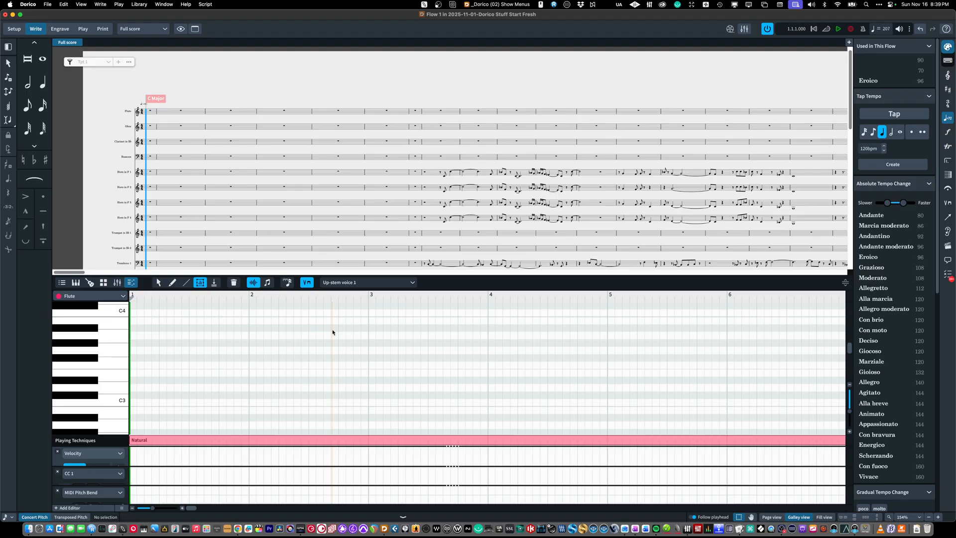
{"action": "key", "text": "alt+p"}
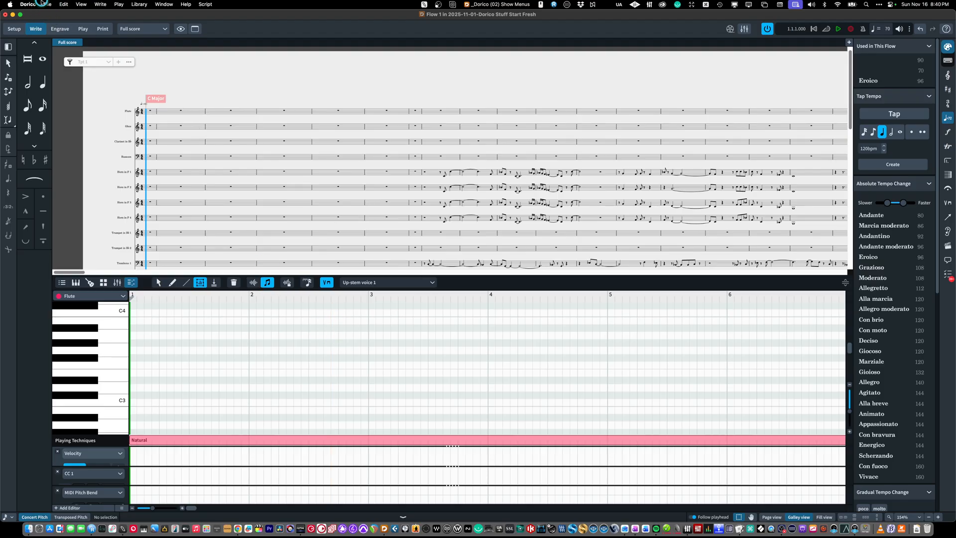
Select the tied C5 note starting in bar 8 of the second horn and review the selection filter options.
{"action": "left_click", "coordinate": [64, 4]}
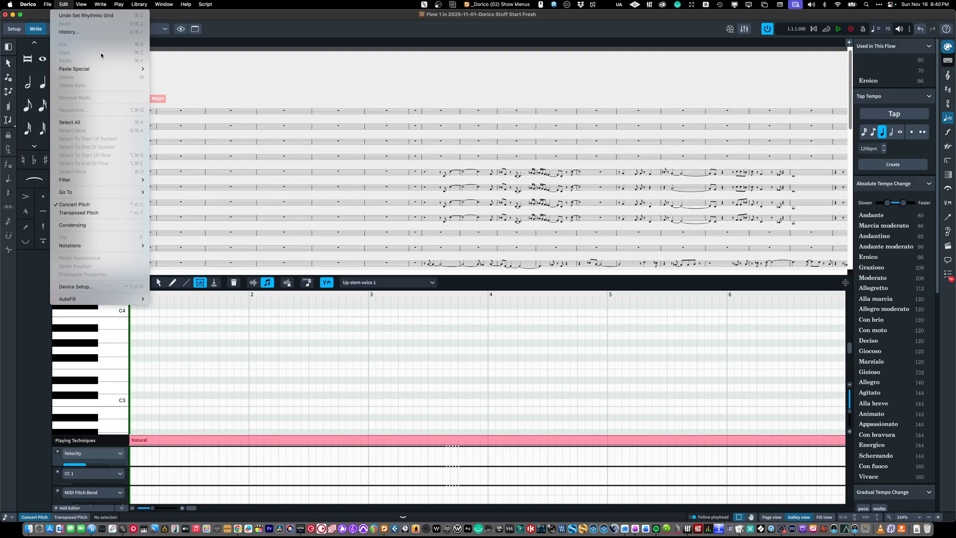
{"action": "mouse_move", "coordinate": [70, 182]}
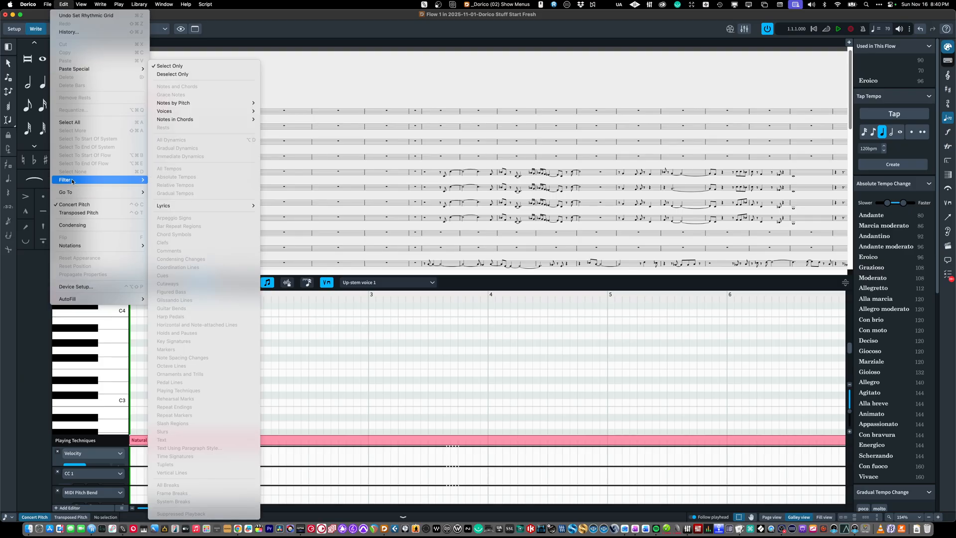
{"action": "left_click", "coordinate": [362, 226]}
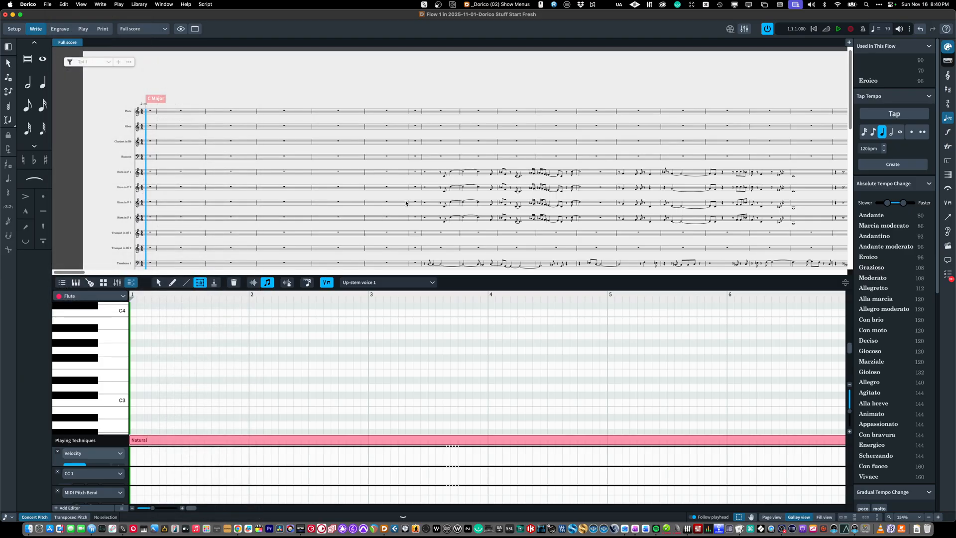
{"action": "left_click", "coordinate": [466, 188]}
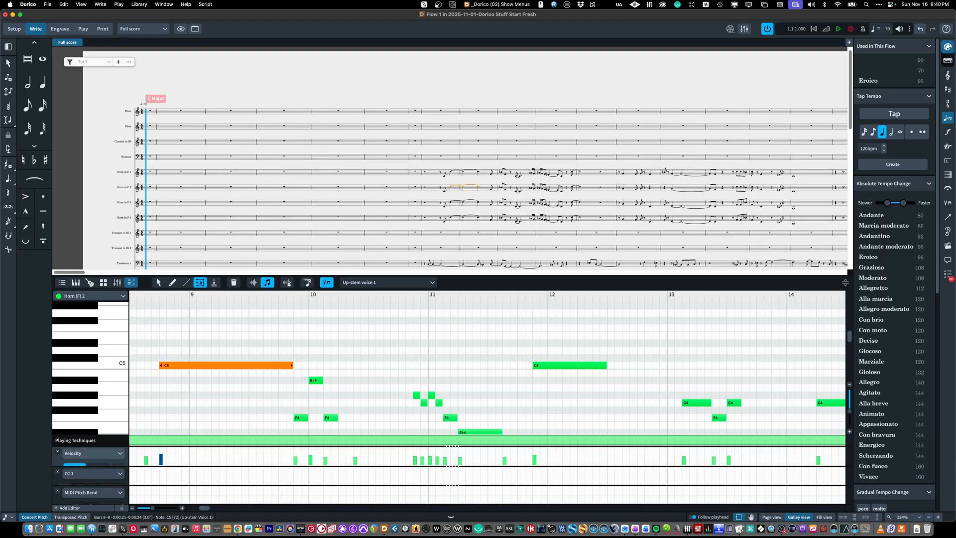
{"action": "left_click", "coordinate": [64, 4]}
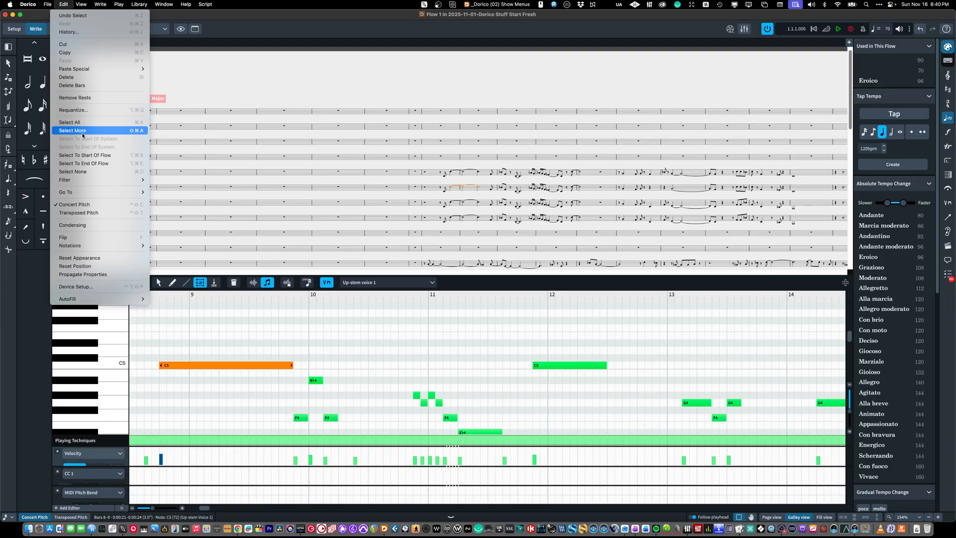
{"action": "mouse_move", "coordinate": [85, 182]}
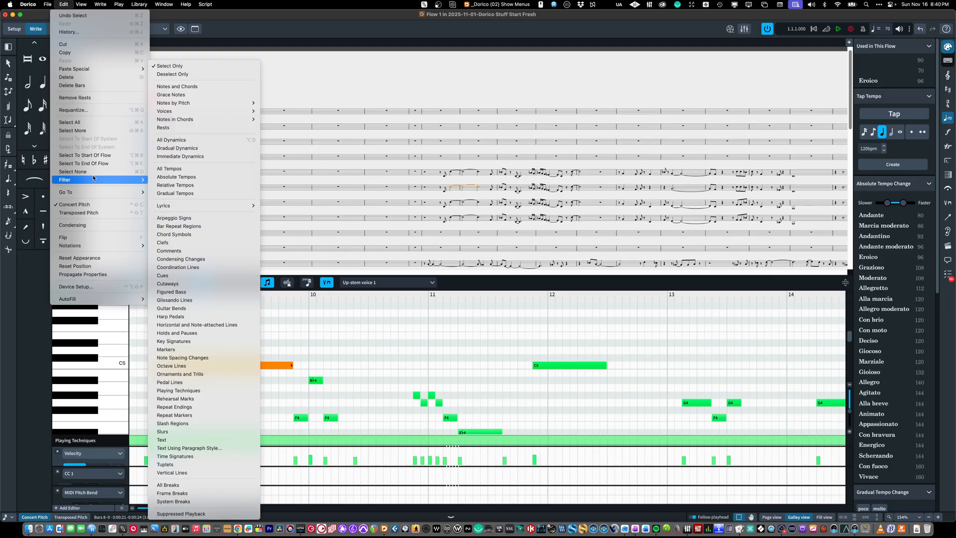
{"action": "key", "text": "Escape"}
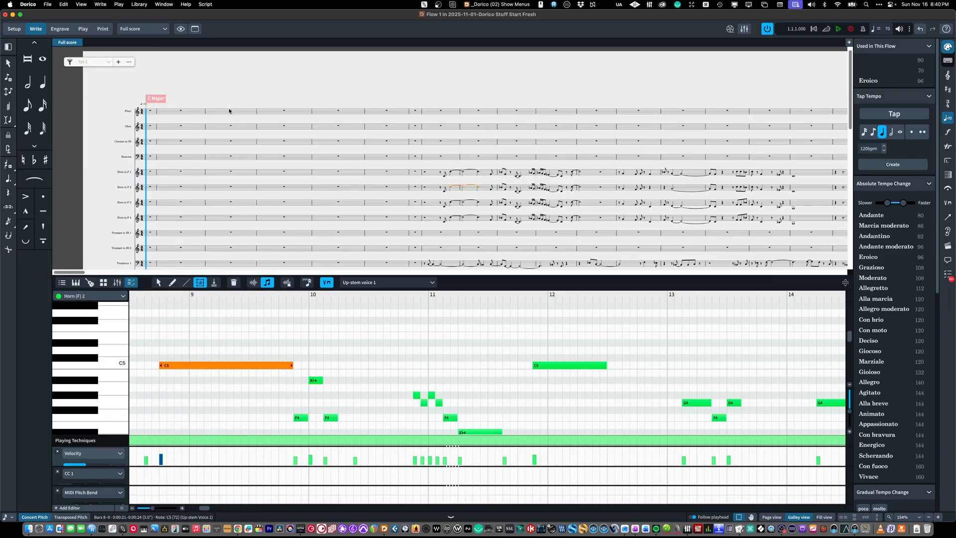
Review the selection filter options and the signpost display options using their shortcut macros.
{"action": "key", "text": "ctrl+f"}
{"action": "mouse_move", "coordinate": [228, 111]}
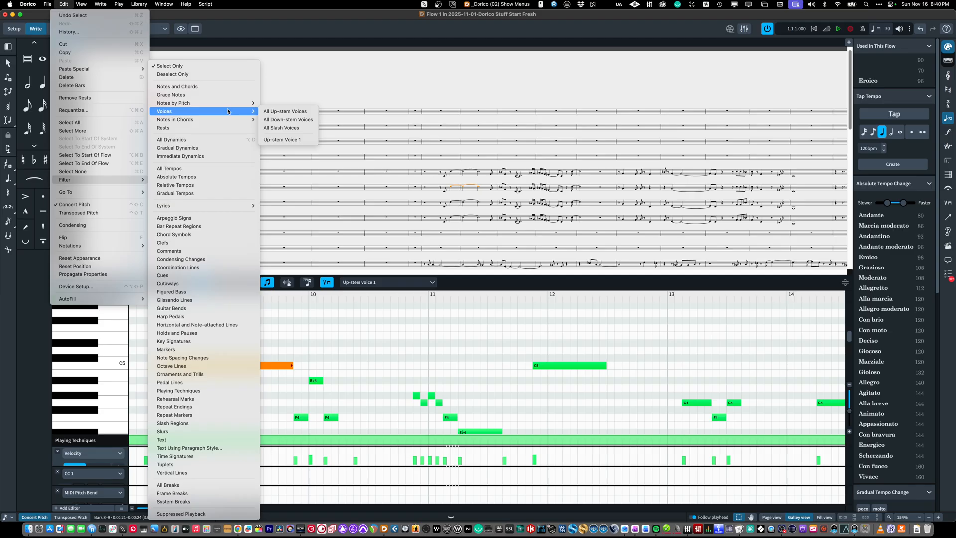
{"action": "key", "text": "Left"}
{"action": "key", "text": "Left"}
{"action": "key", "text": "Right"}
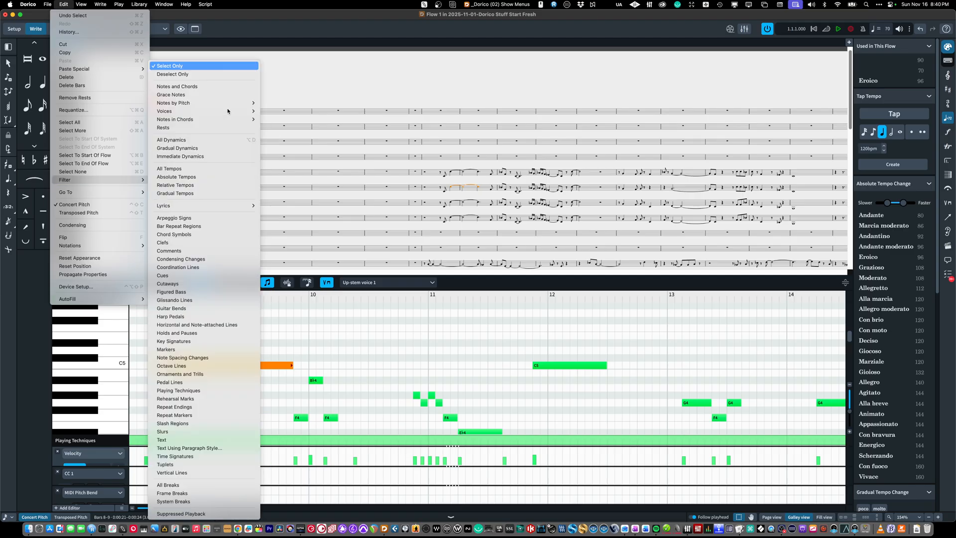
{"action": "key", "text": "Escape"}
{"action": "key", "text": "ctrl+s"}
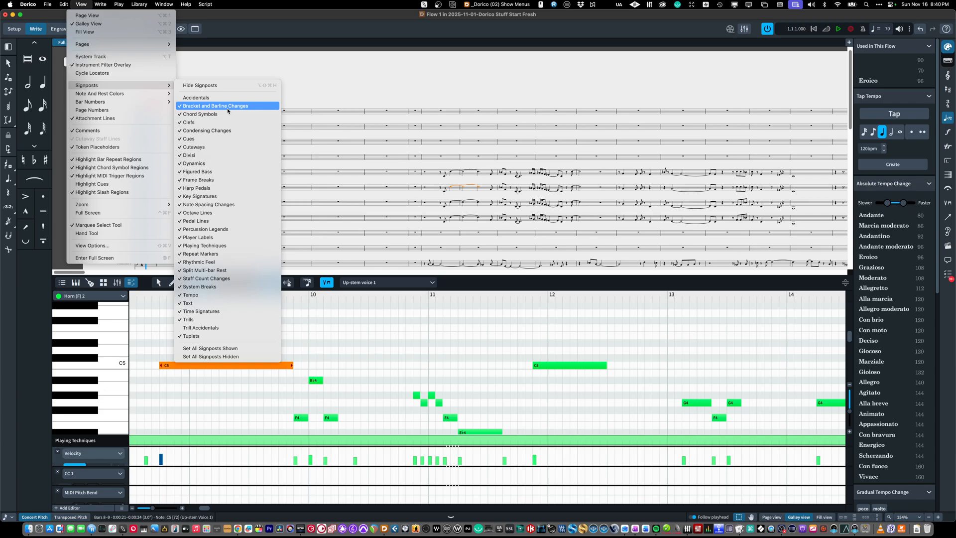
{"action": "key", "text": "Escape"}
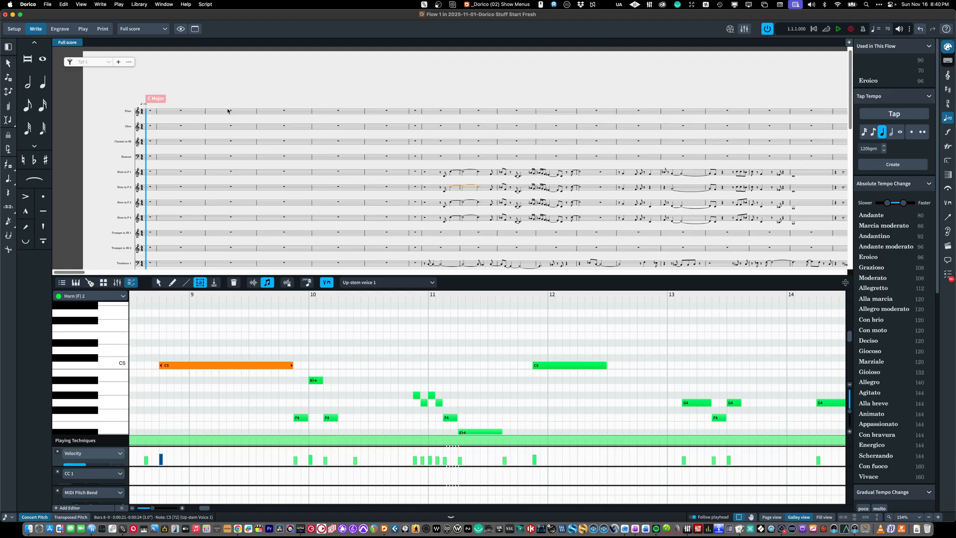
List the Dorico menu macros and run Dorico Menus (Sub 2.2) Edit > Filter to show the filter options.
{"action": "left_click", "coordinate": [228, 110]}
{"action": "key", "text": "ctrl+shift+m"}
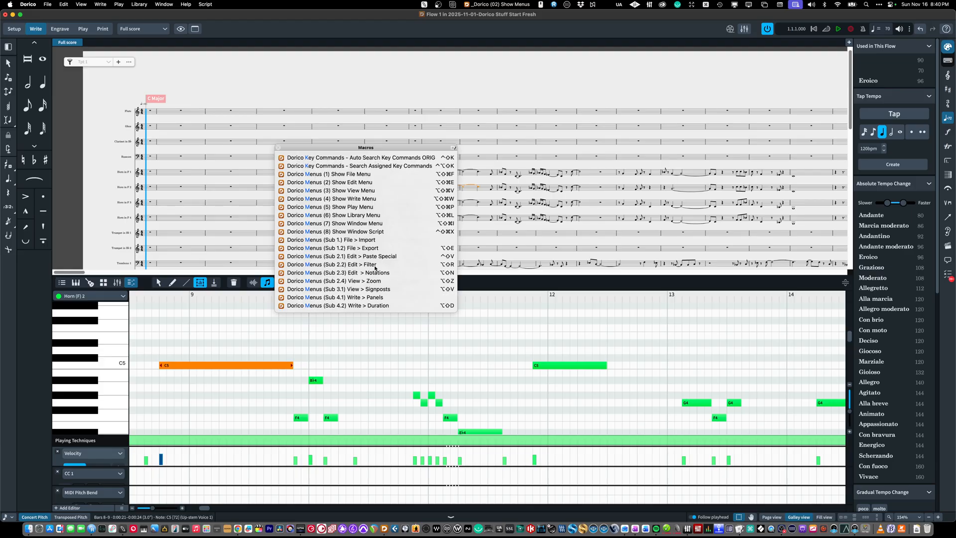
{"action": "left_click", "coordinate": [370, 266]}
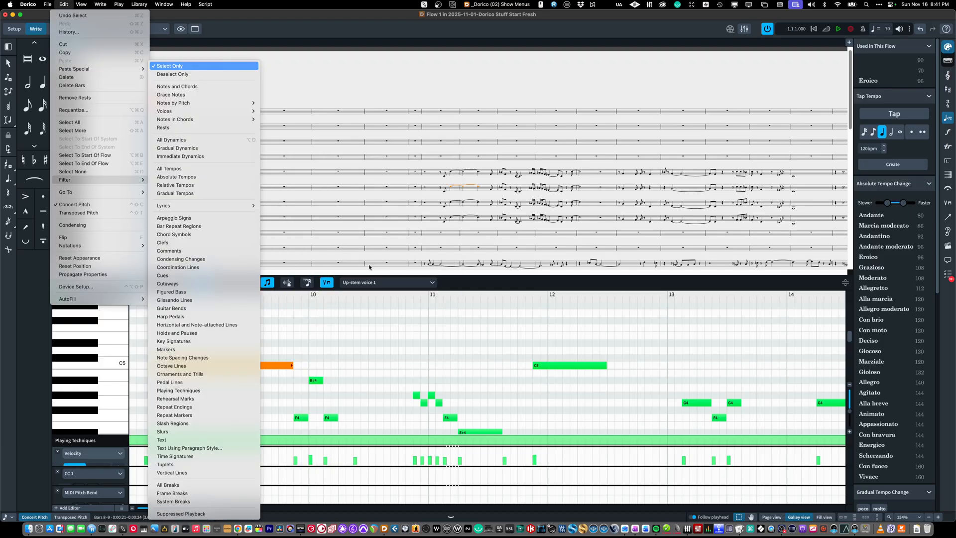
{"action": "key", "text": "Escape"}
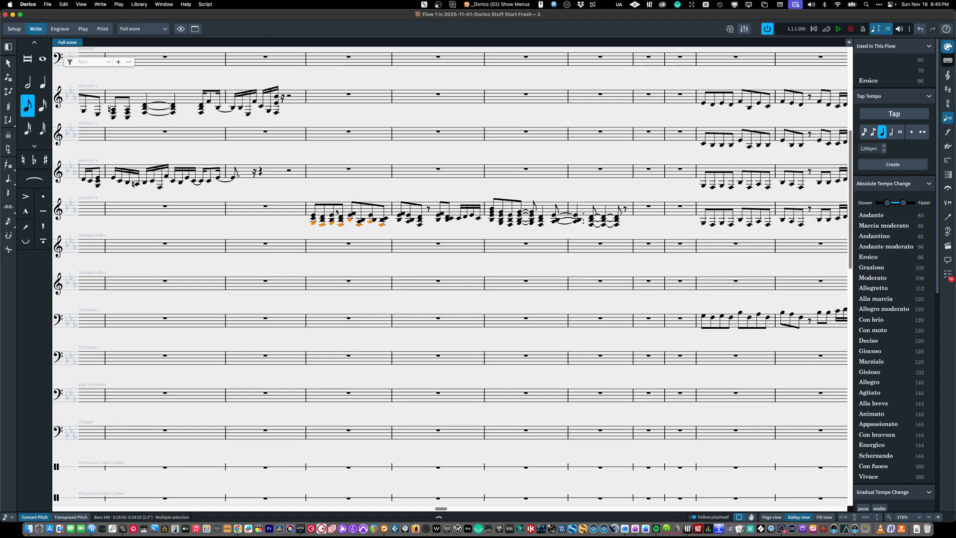
Filter one bar of fourth horn chords to their top notes, reselect the bar and filter it to the bottom notes.
{"action": "left_click", "coordinate": [338, 211]}
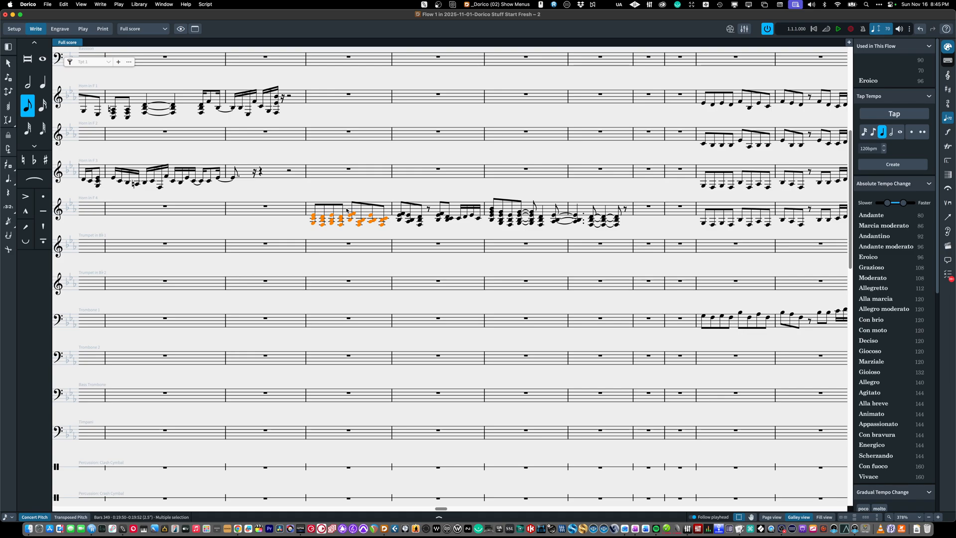
{"action": "key", "text": "ctrl+alt+t"}
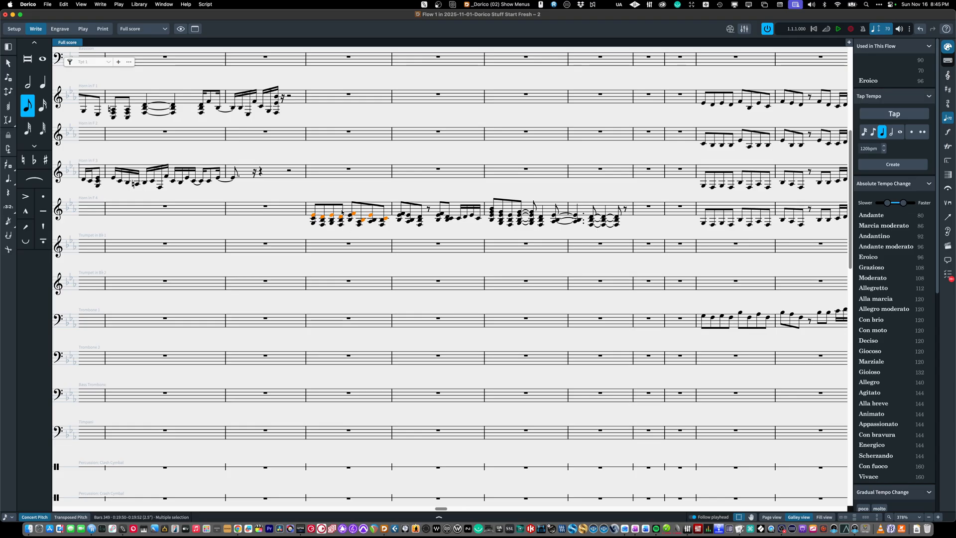
{"action": "left_click", "coordinate": [347, 210]}
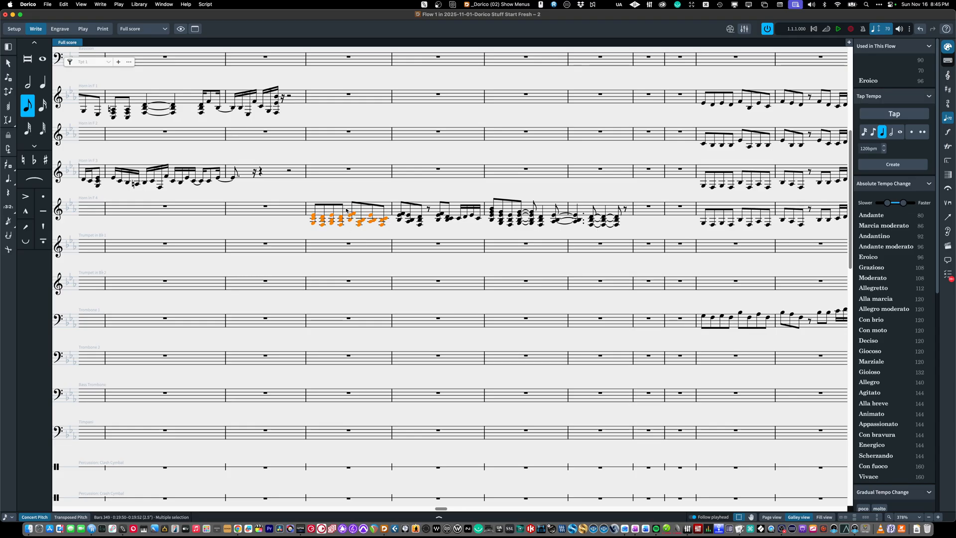
{"action": "key", "text": "ctrl+alt+b"}
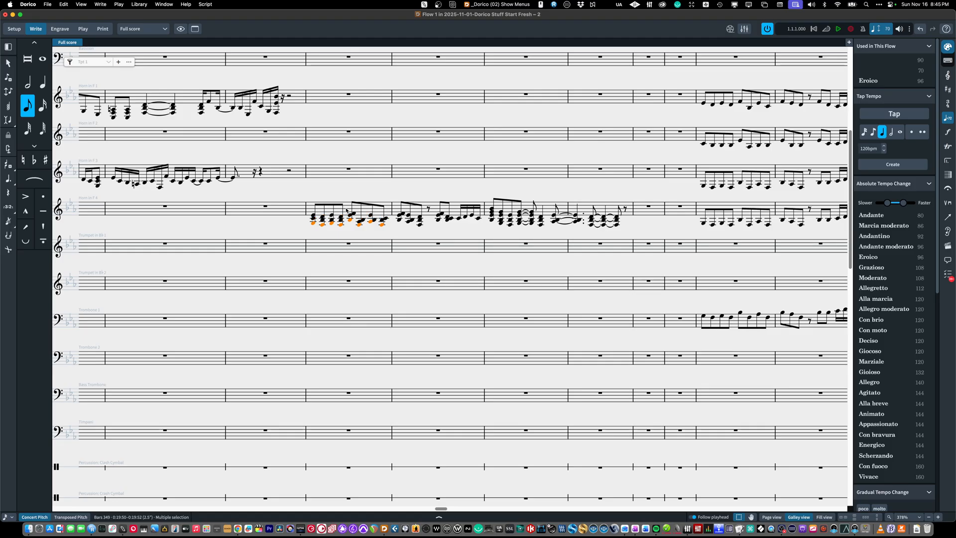
Switch to Keyboard Maestro and look over the Dorico Filter Note Bottom and Voice Color On Off macros.
{"action": "key", "text": "super+Tab"}
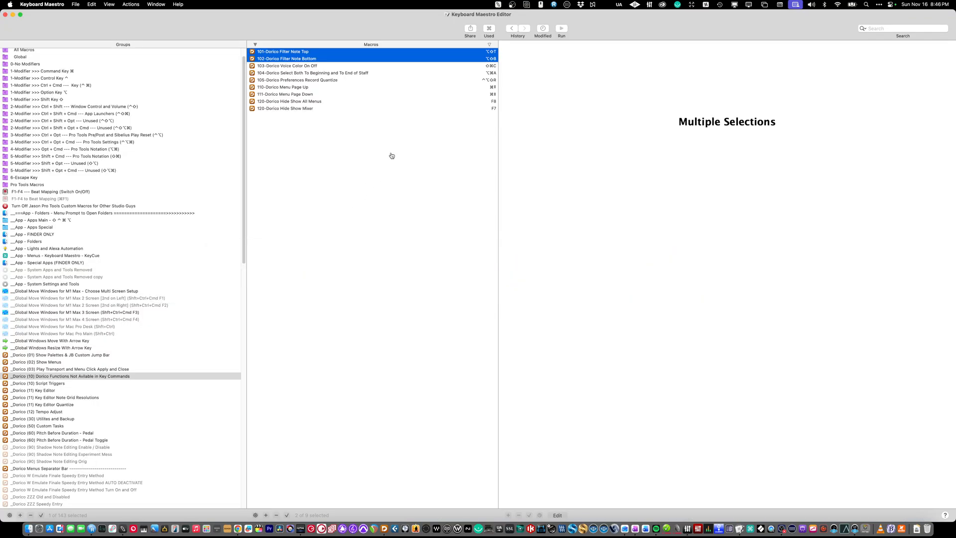
{"action": "left_click", "coordinate": [293, 65]}
{"action": "left_click", "coordinate": [293, 58]}
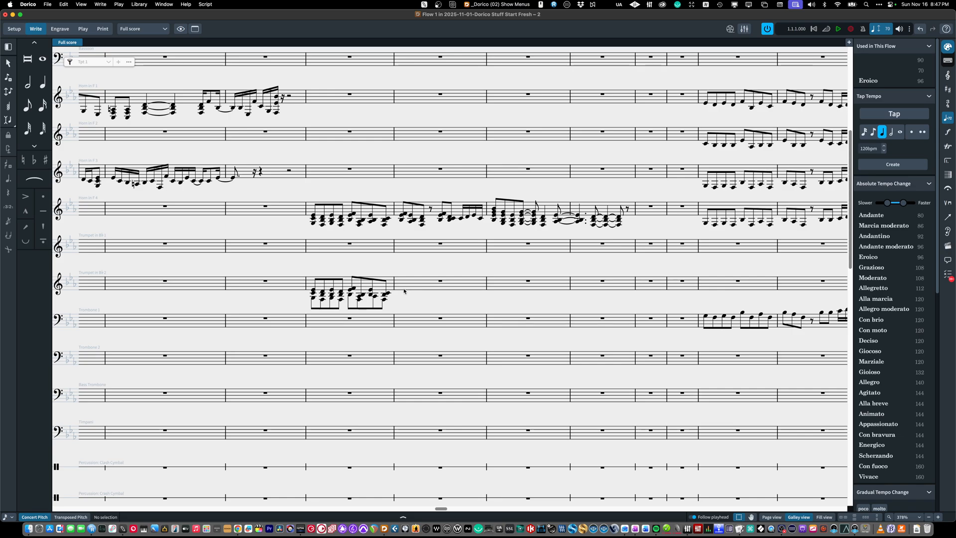
Turn voice colors on and off in the score and review the note and rest color options.
{"action": "key", "text": "super+a"}
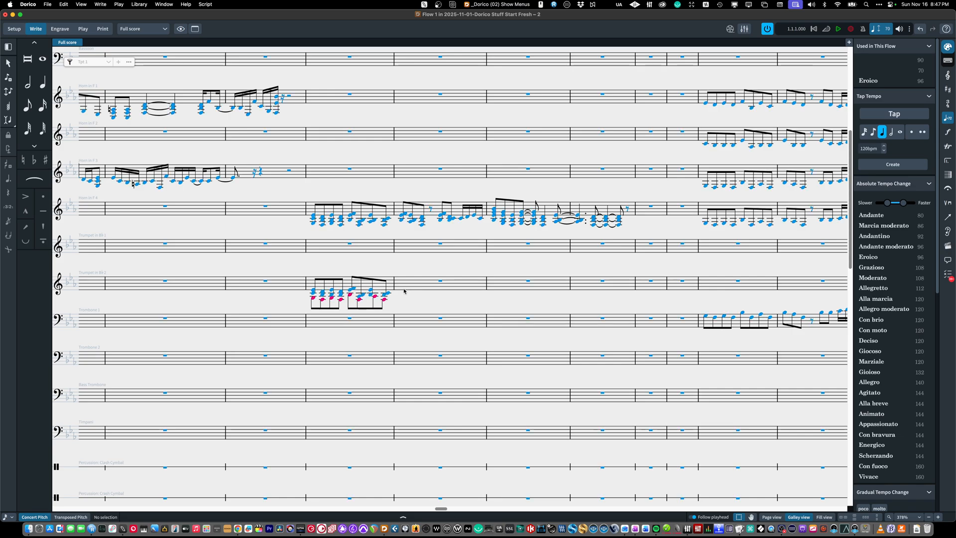
{"action": "key", "text": "Escape"}
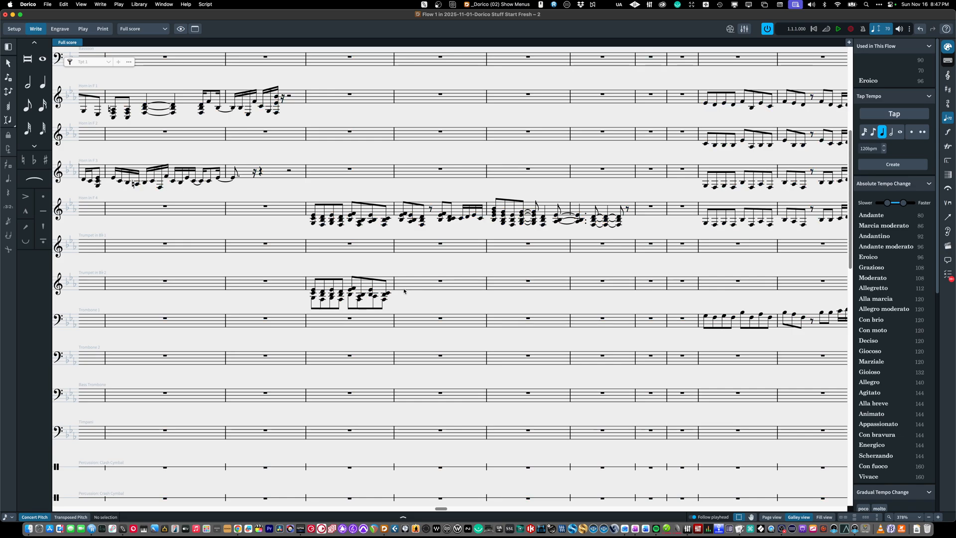
{"action": "left_click", "coordinate": [81, 4]}
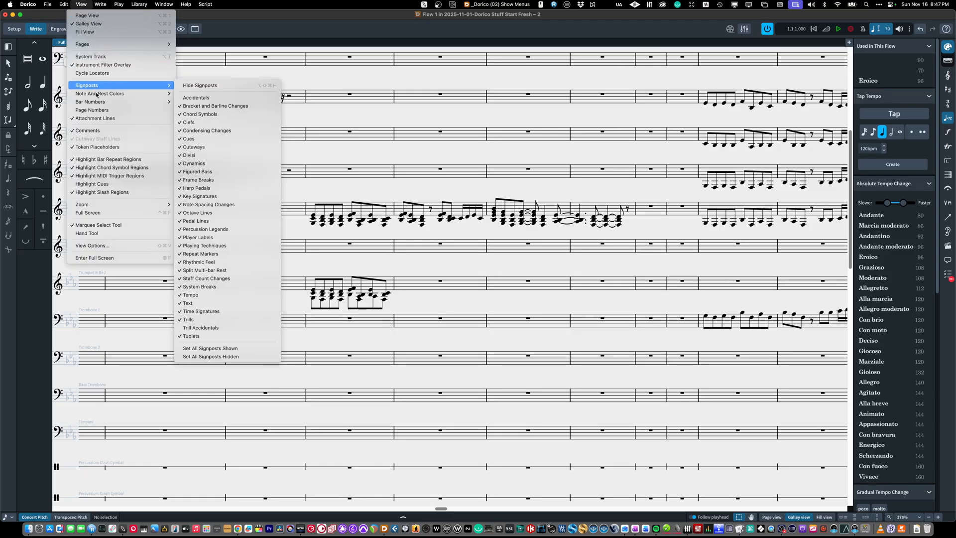
{"action": "mouse_move", "coordinate": [96, 94]}
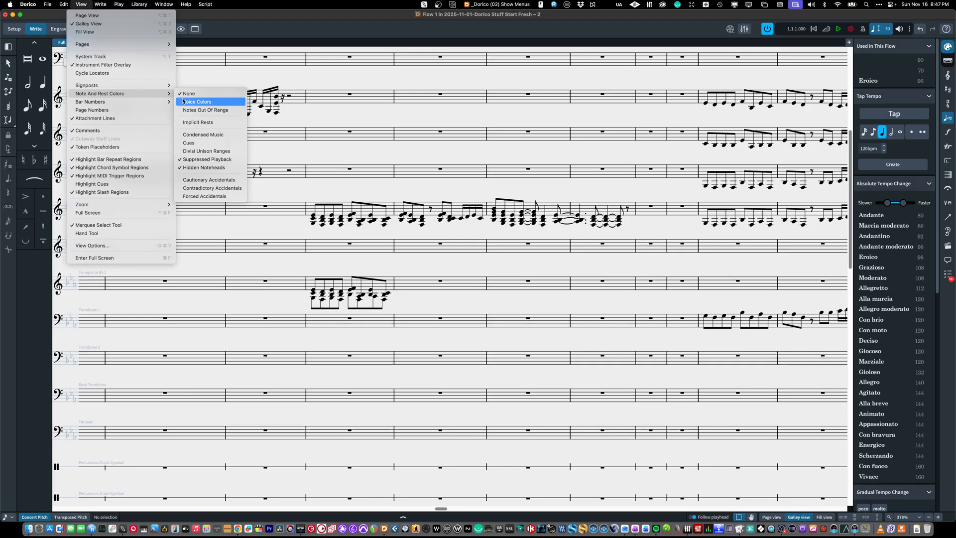
{"action": "left_click", "coordinate": [408, 279]}
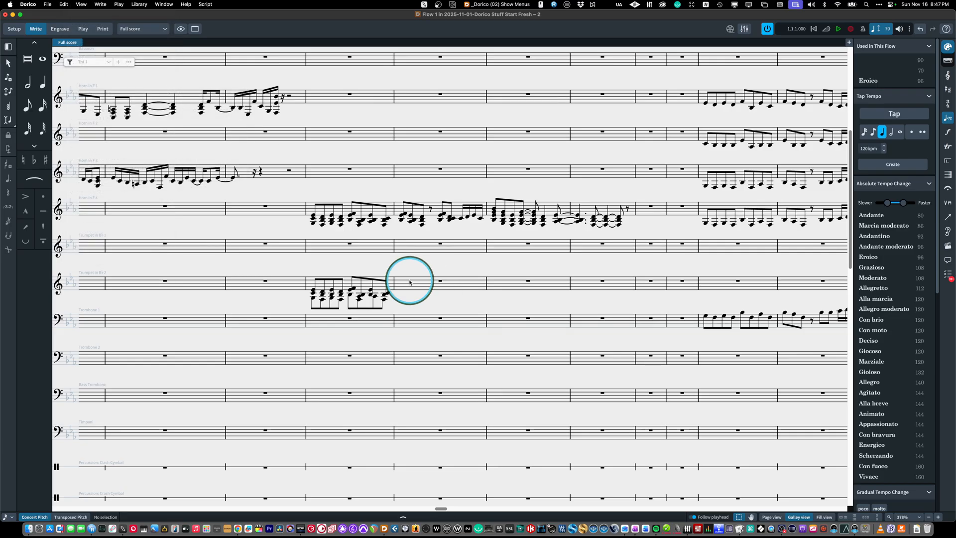
Examine the 103-Dorico Voice Color On Off macro's condition and actions in Keyboard Maestro and return to Dorico.
{"action": "key", "text": "super+Tab"}
{"action": "left_click", "coordinate": [240, 275]}
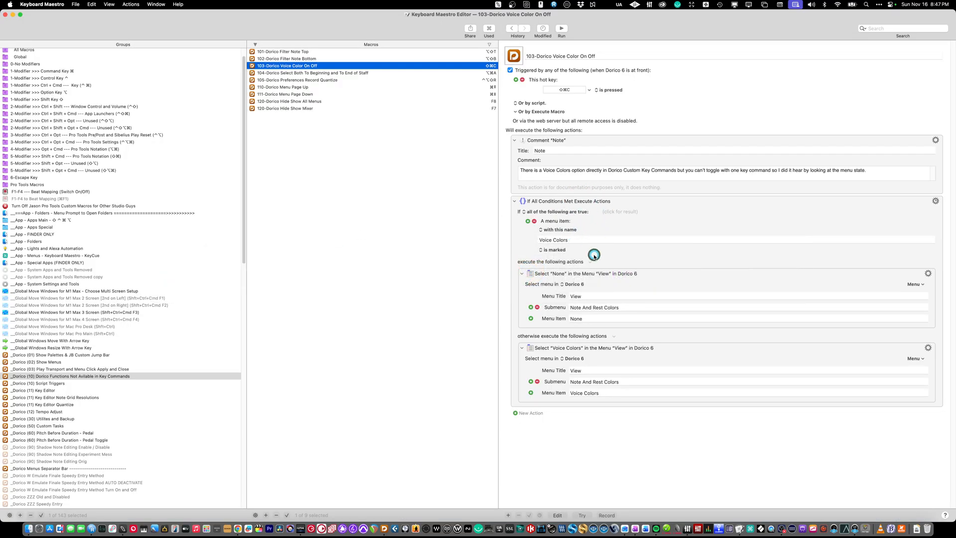
{"action": "key", "text": "super+Tab"}
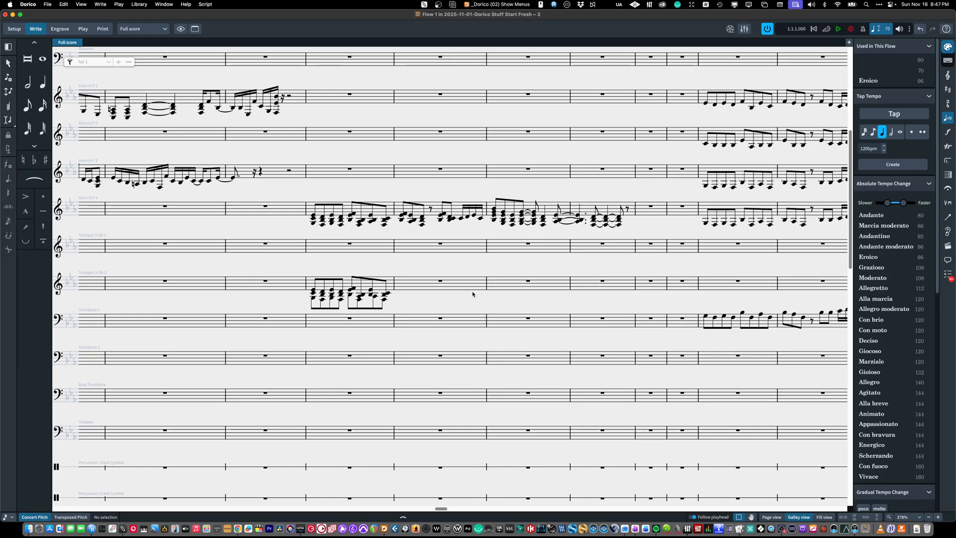
Toggle the voice colors on and off repeatedly with the macro shortcut, ending with them off.
{"action": "key", "text": "alt+v"}
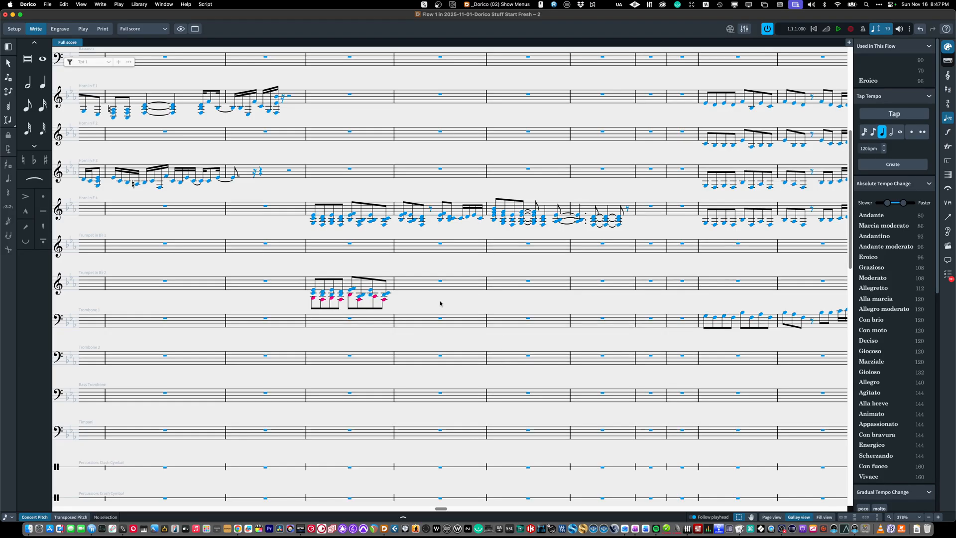
{"action": "key", "text": "alt+v"}
{"action": "key", "text": "alt+v"}
{"action": "key", "text": "alt+v"}
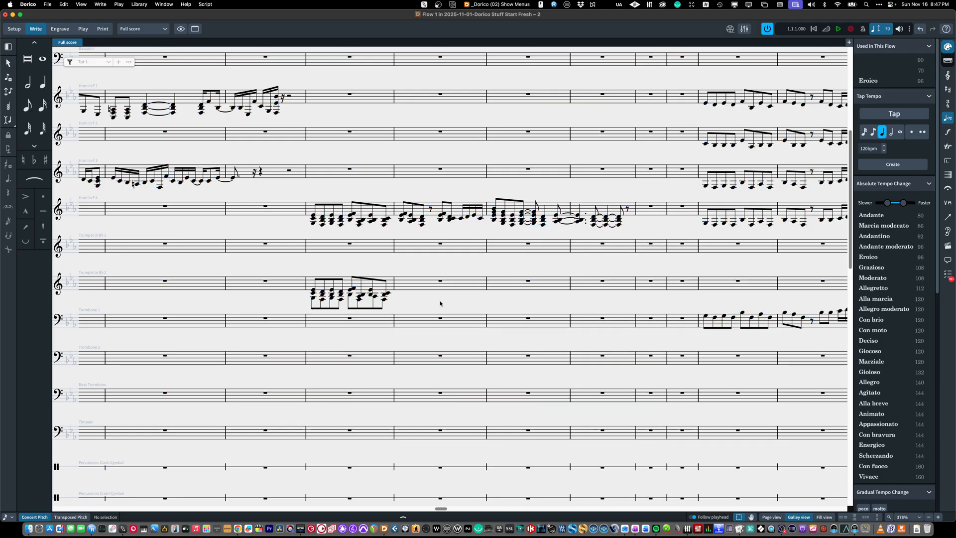
Look over the 104-Dorico Select Both To Beginning and To End of Staff macro in Keyboard Maestro and return to Dorico.
{"action": "key", "text": "super+Tab"}
{"action": "left_click", "coordinate": [336, 74]}
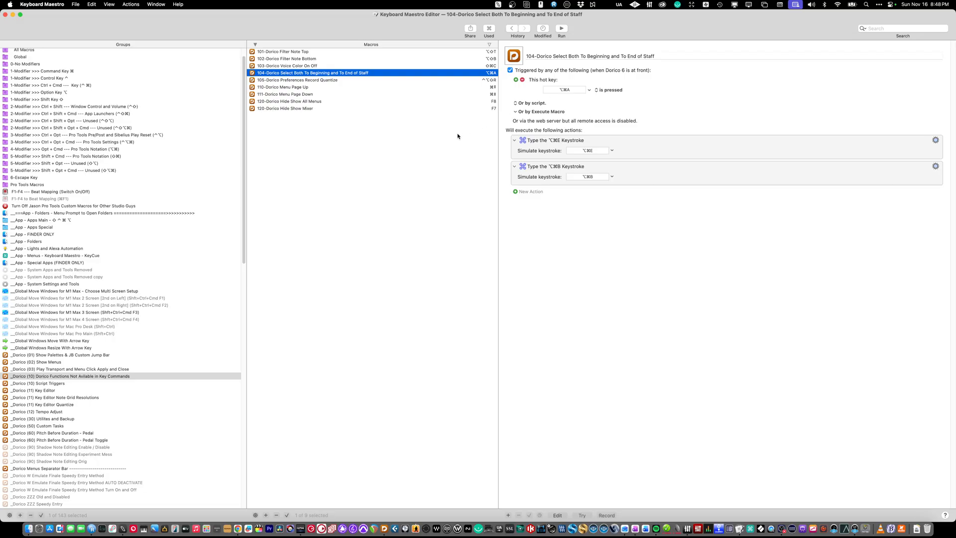
{"action": "key", "text": "super+Tab"}
Select the whole Horn in F 4 staff with the macro from several starting notes and rests, and clear the selection.
{"action": "left_click", "coordinate": [367, 212]}
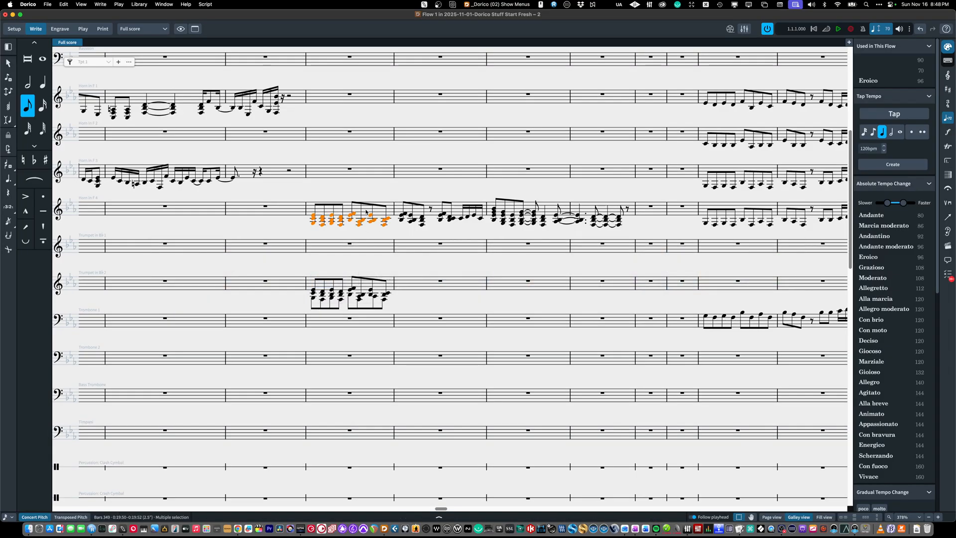
{"action": "key", "text": "super+shift+a"}
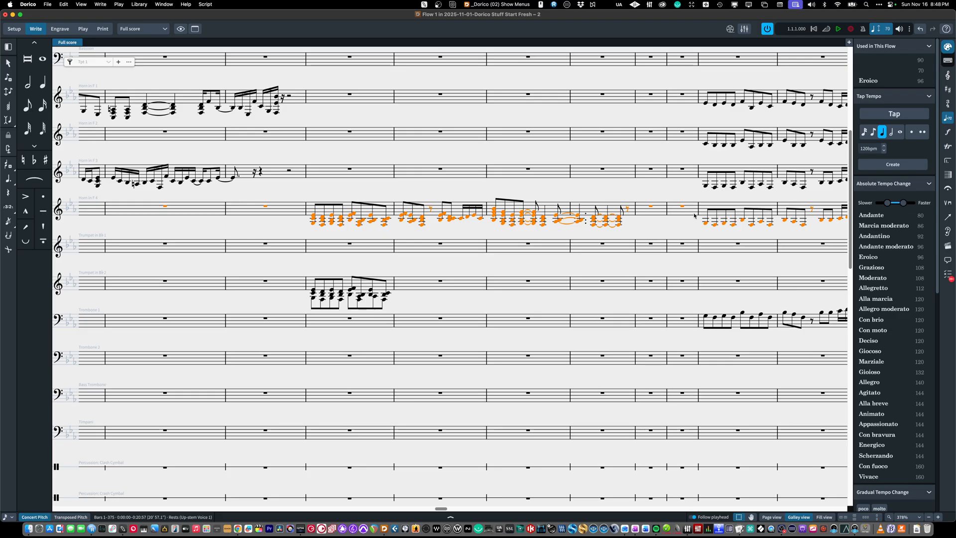
{"action": "left_click", "coordinate": [652, 213]}
{"action": "key", "text": "super+shift+a"}
{"action": "left_click", "coordinate": [642, 215]}
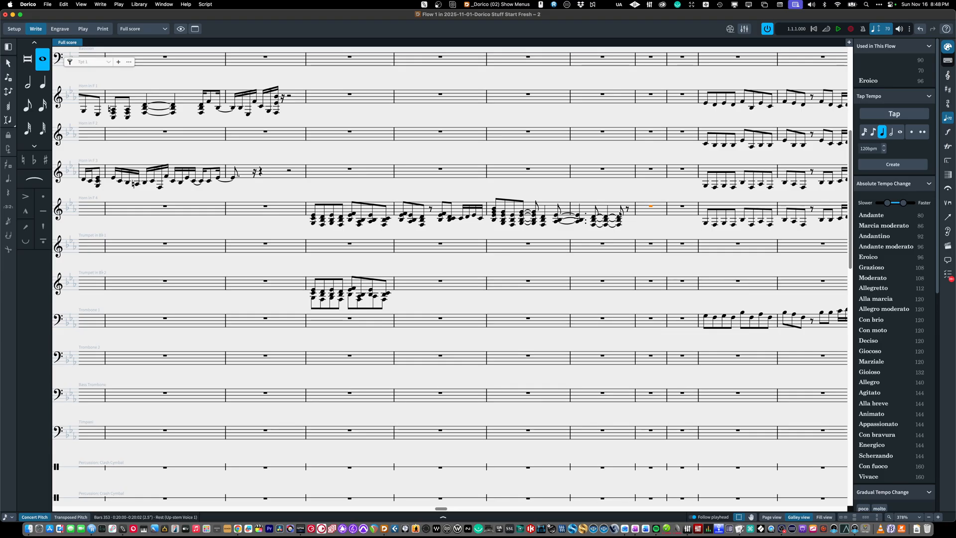
{"action": "left_click", "coordinate": [620, 217]}
{"action": "key", "text": "super+shift+a"}
{"action": "key", "text": "super+shift+a"}
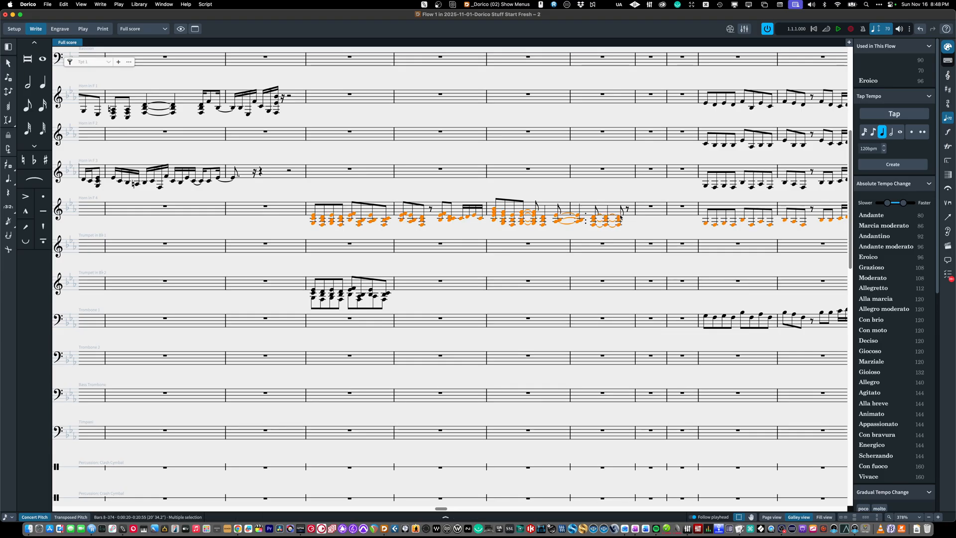
{"action": "key", "text": "Escape"}
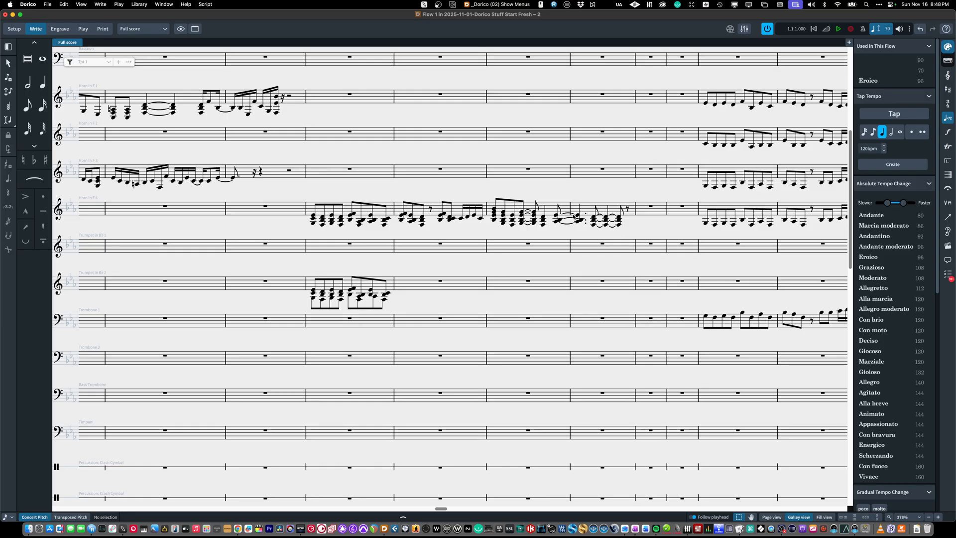
Try range-selecting the Horn in F 4 passage from its first note, and try extending a single-note selection to the staff's end.
{"action": "left_click", "coordinate": [313, 217]}
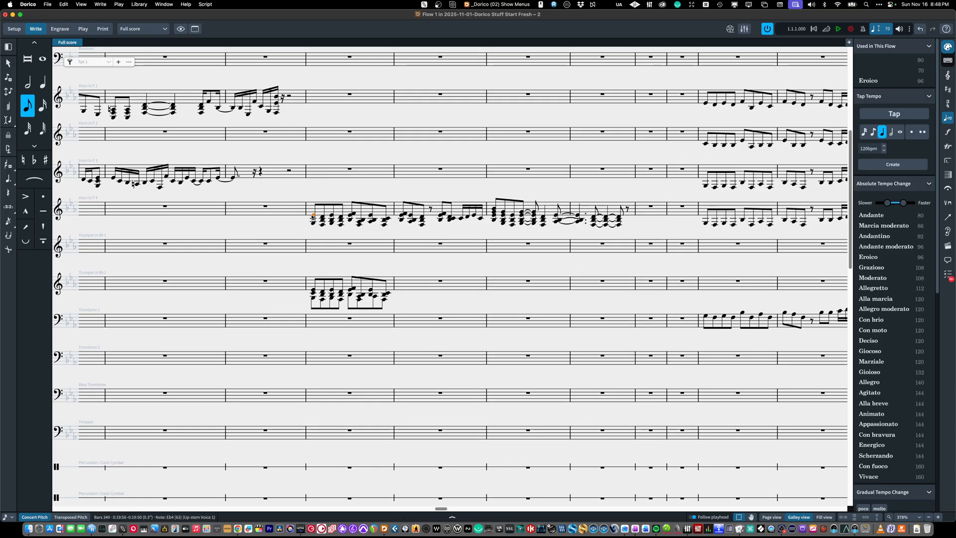
{"action": "left_click", "coordinate": [618, 219], "text": "shift"}
{"action": "left_click", "coordinate": [440, 244]}
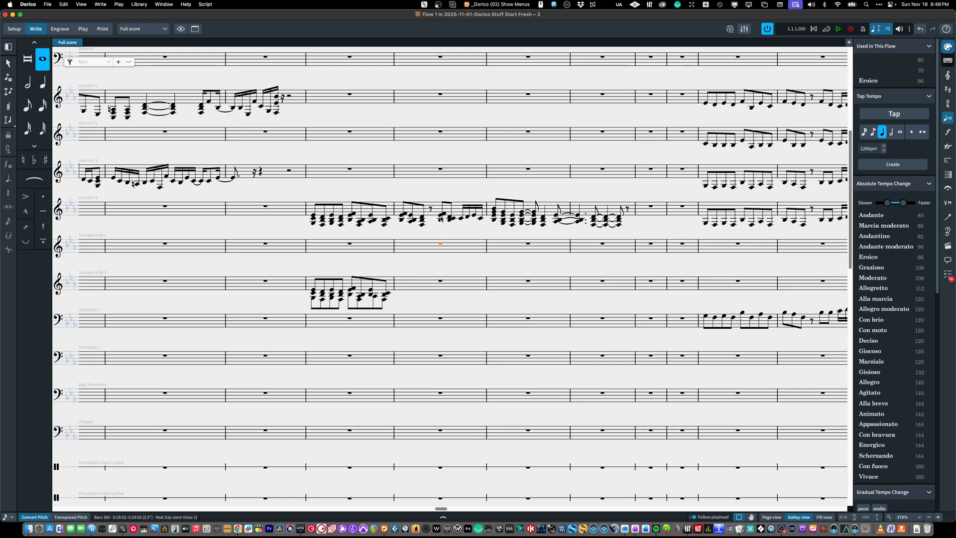
{"action": "left_click", "coordinate": [440, 218]}
{"action": "key", "text": "shift+super+End"}
{"action": "left_click", "coordinate": [431, 233]}
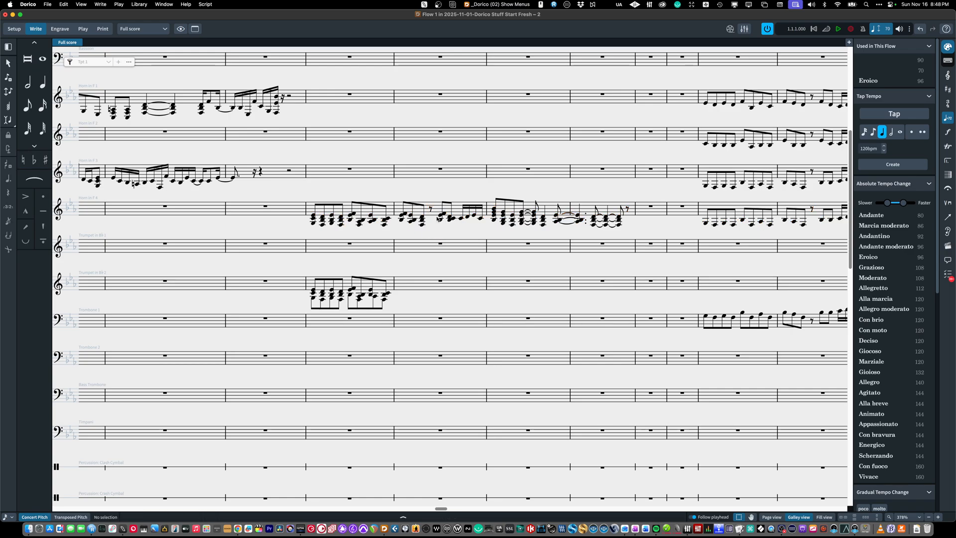
Extend a note selection in Horn in F 4 to the staff's beginning and end, and check the 104 macro's keystrokes in Keyboard Maestro.
{"action": "left_click", "coordinate": [441, 217]}
{"action": "key", "text": "shift+super+Home"}
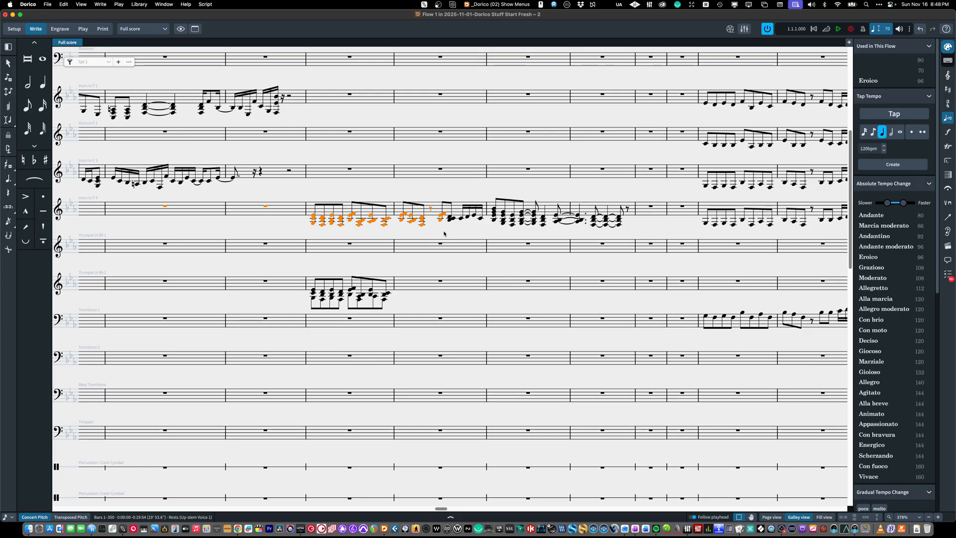
{"action": "key", "text": "super+shift+End"}
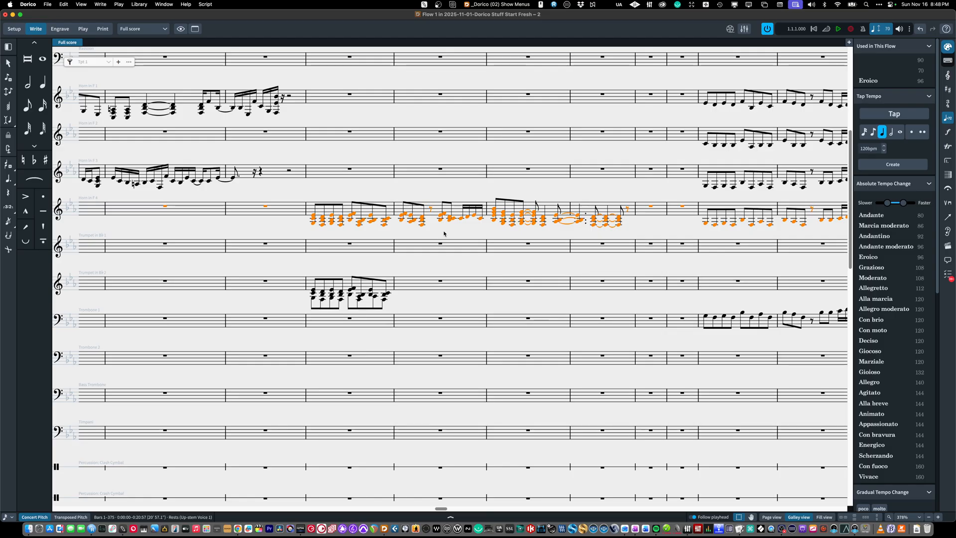
{"action": "key", "text": "super+alt+ctrl+k"}
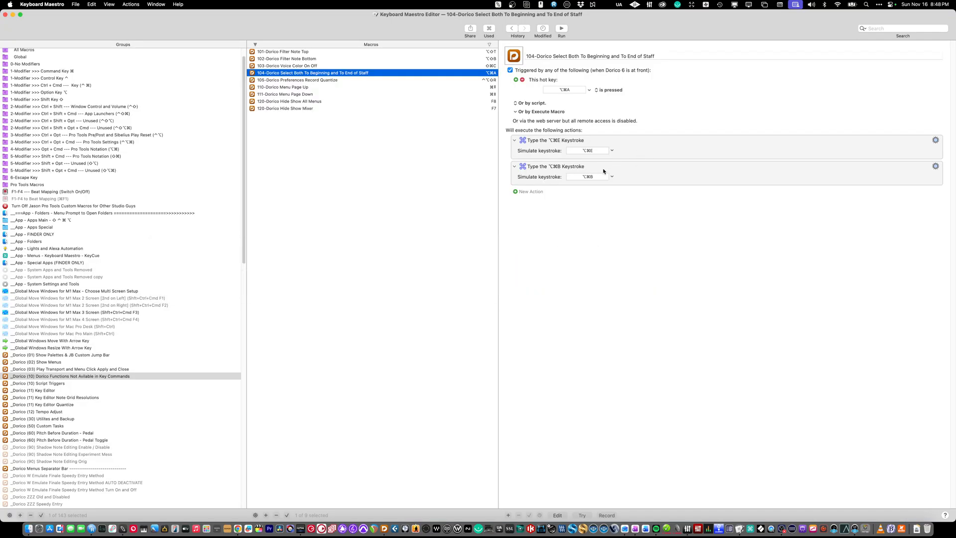
{"action": "key", "text": "super+Tab"}
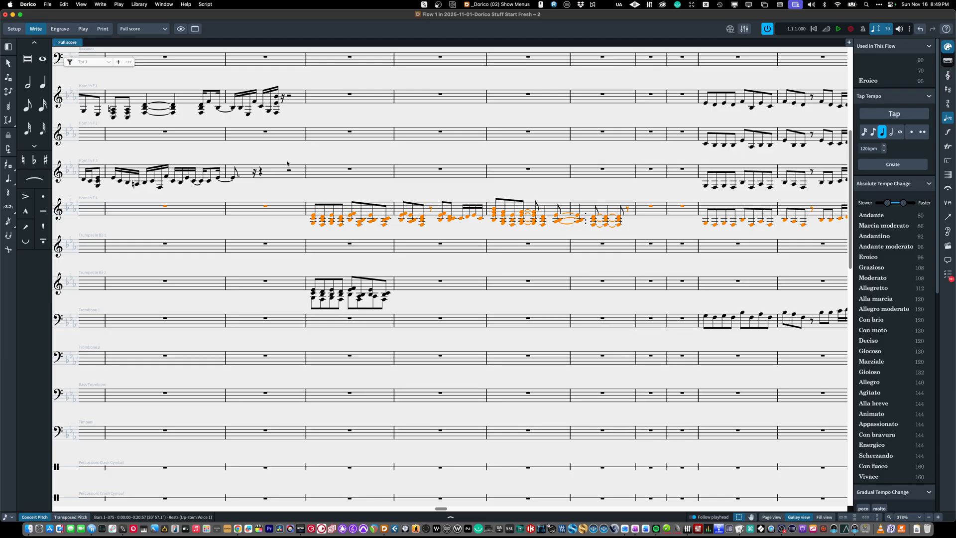
Search the key commands for "top" with the macro, select the Top Note or Single Notes filter, and close the preferences.
{"action": "key", "text": "ctrl+alt+k"}
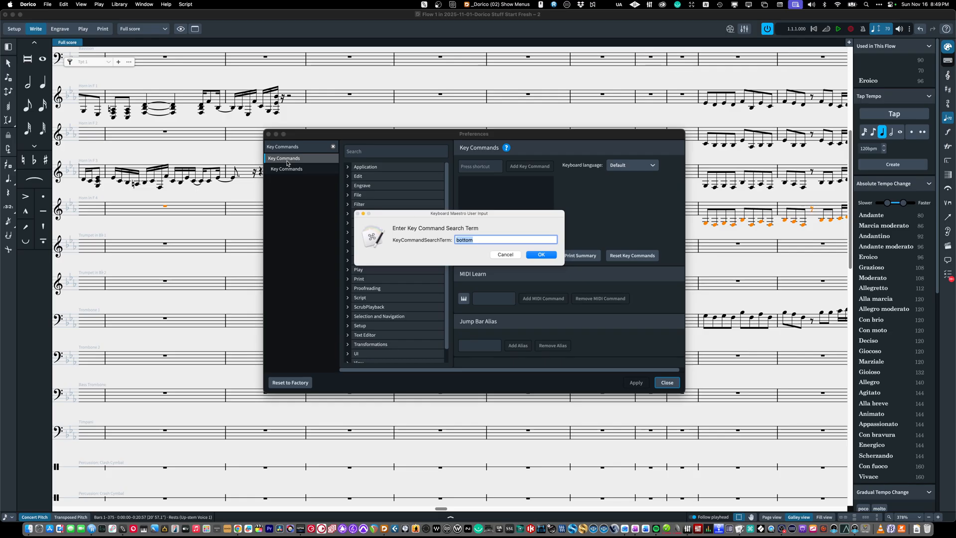
{"action": "type", "text": "top"}
{"action": "key", "text": "Return"}
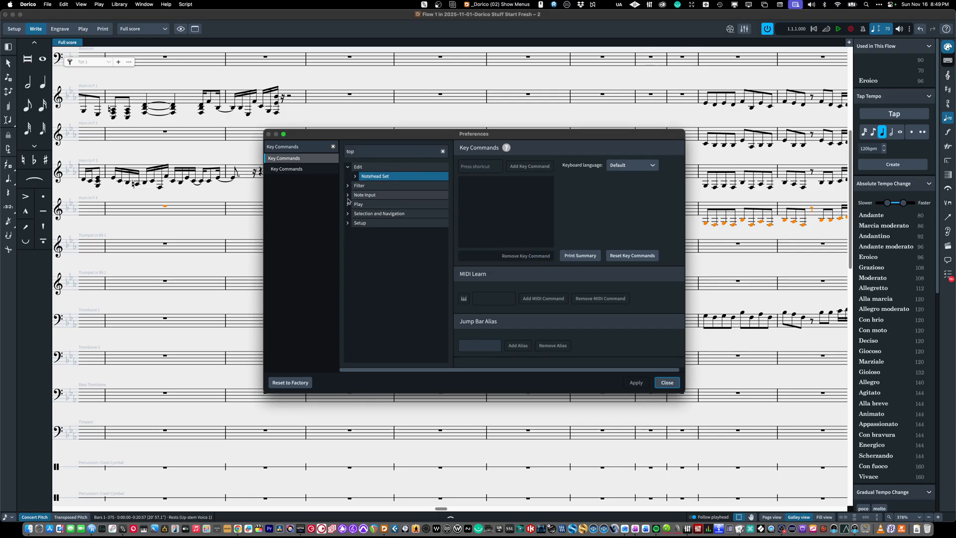
{"action": "left_click", "coordinate": [347, 185]}
{"action": "left_click", "coordinate": [400, 195]}
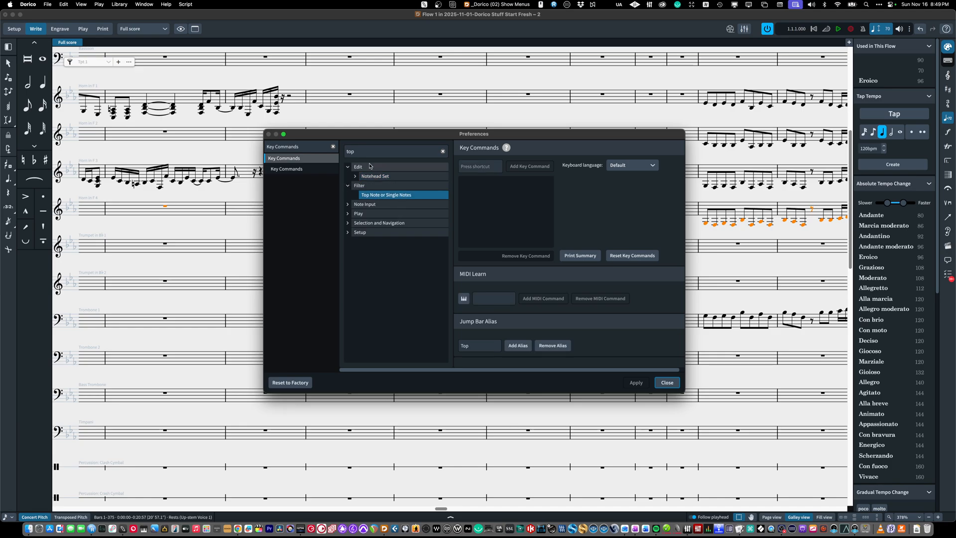
{"action": "key", "text": "Escape"}
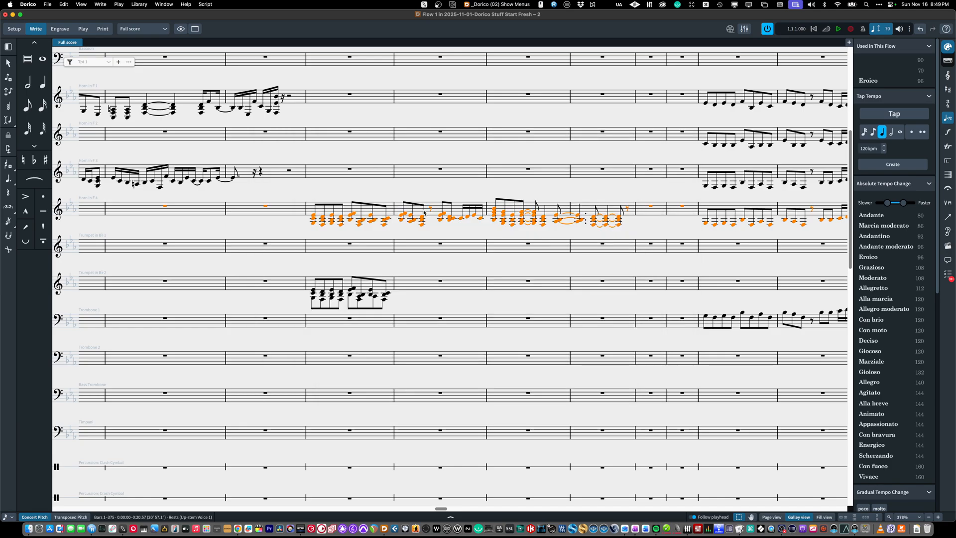
{"action": "key", "text": "super+comma"}
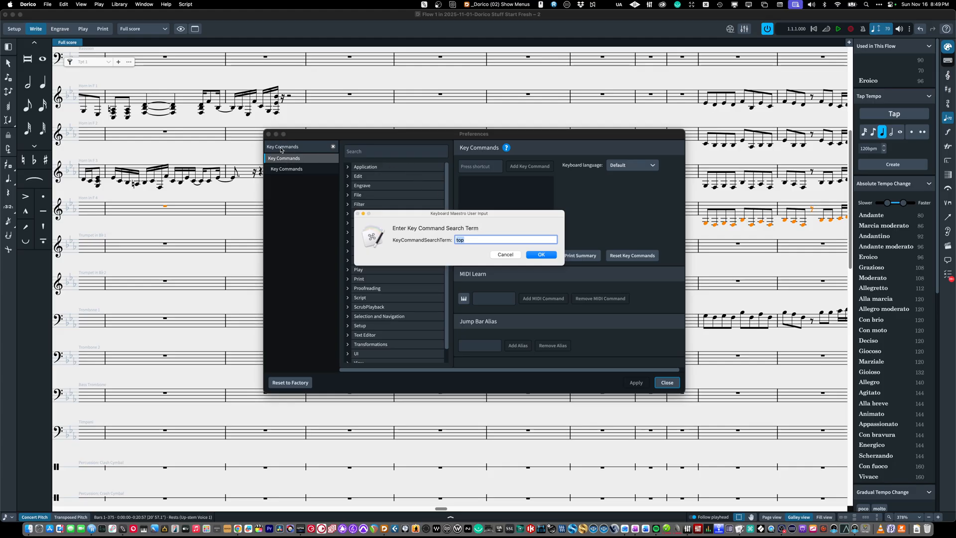
{"action": "left_click", "coordinate": [493, 255]}
{"action": "key", "text": "Escape"}
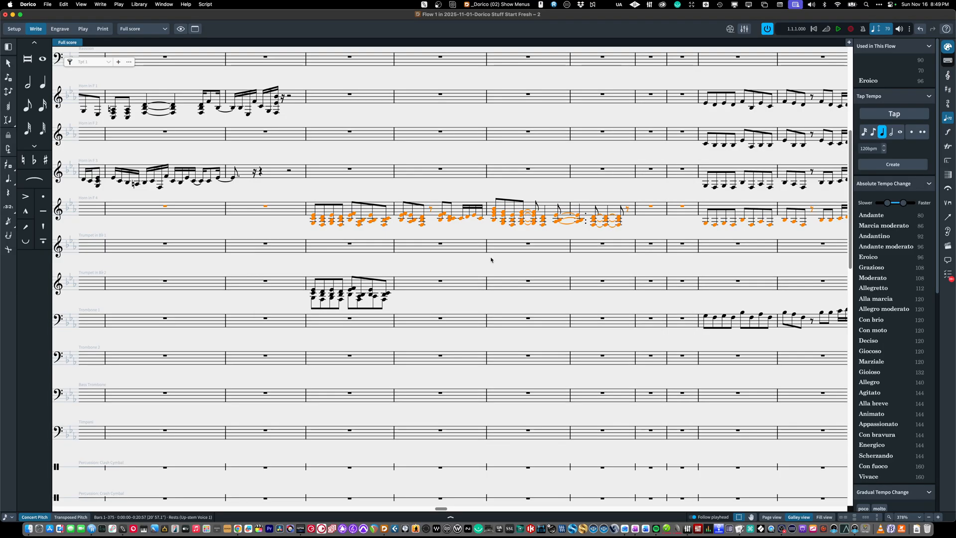
Open the key command preferences and check which command the ⌘8 shortcut is assigned to.
{"action": "key", "text": "super+comma"}
{"action": "left_click", "coordinate": [480, 167]}
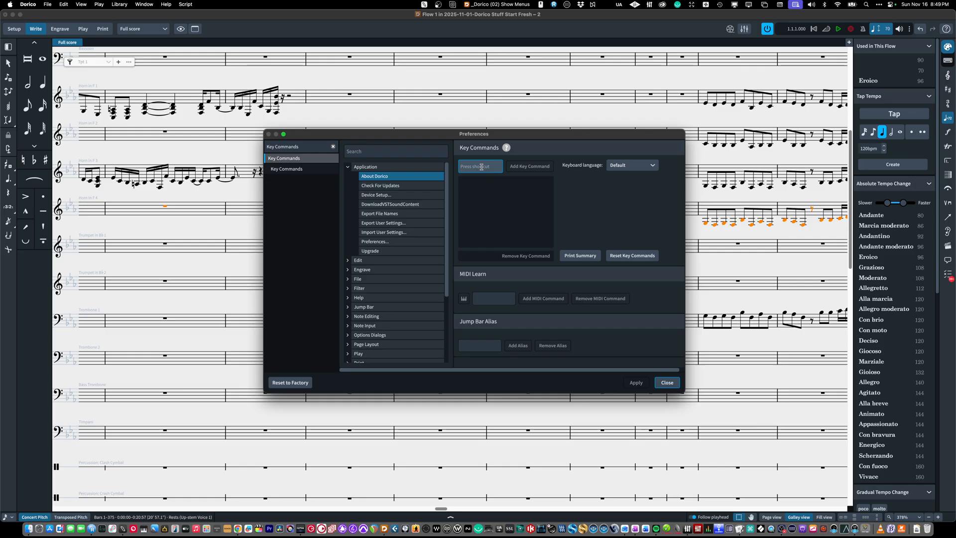
{"action": "key", "text": "super+8"}
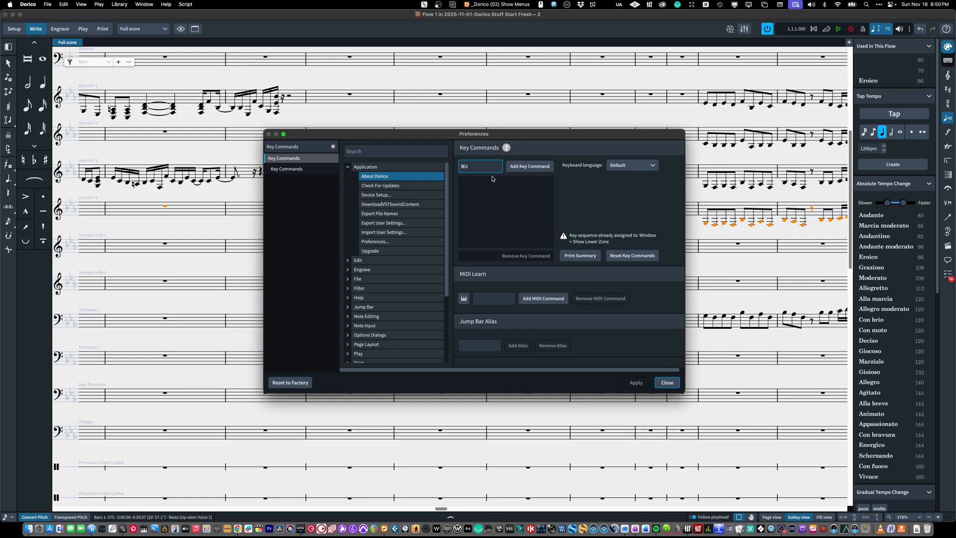
{"action": "key", "text": "super"}
{"action": "key", "text": "super+j"}
{"action": "key", "text": "Escape"}
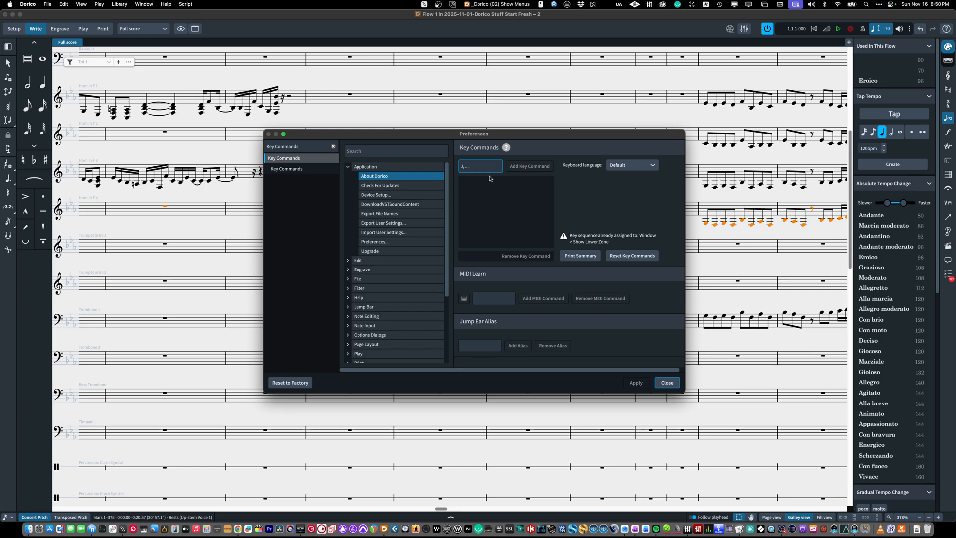
Try to assign the J shortcut to the About Dorico command, and close the preferences.
{"action": "key", "text": "j"}
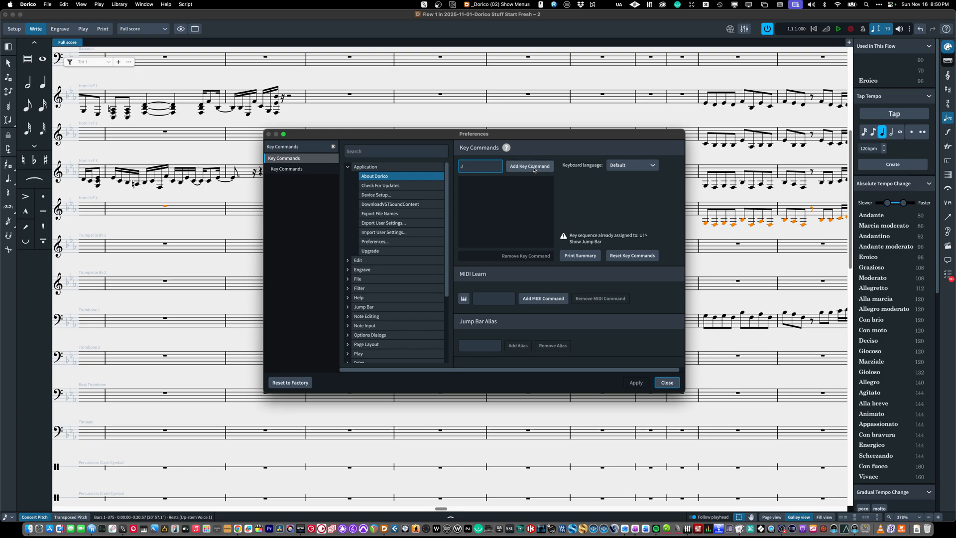
{"action": "left_click", "coordinate": [534, 170]}
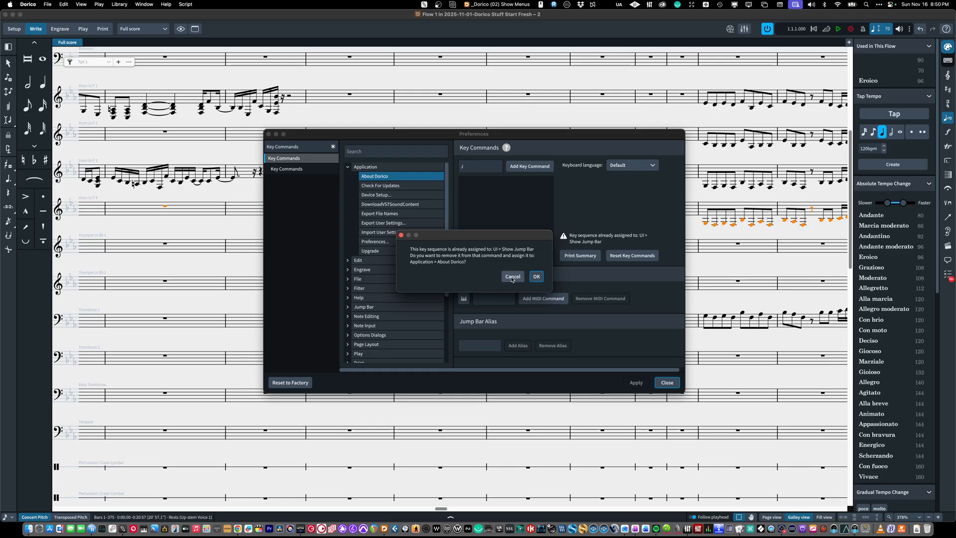
{"action": "left_click", "coordinate": [512, 277]}
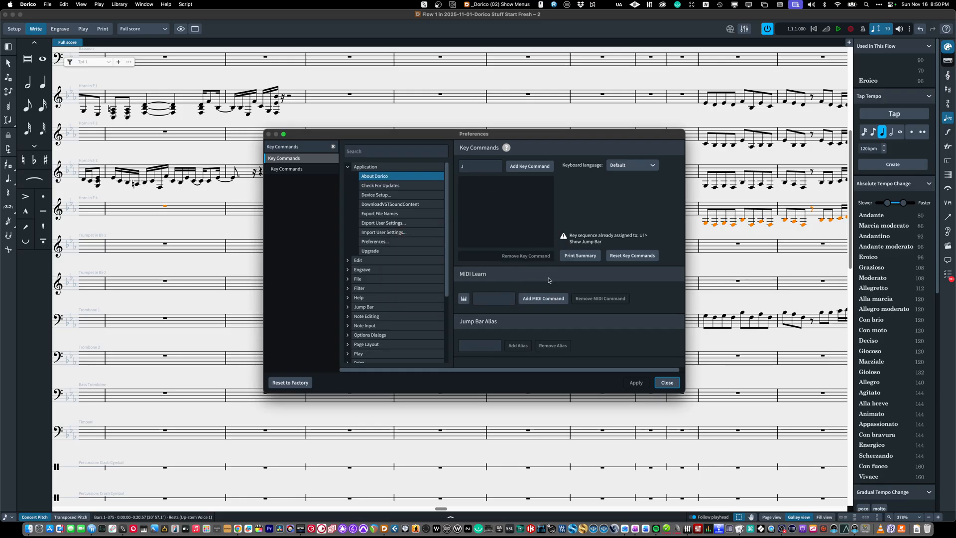
{"action": "left_click", "coordinate": [667, 383]}
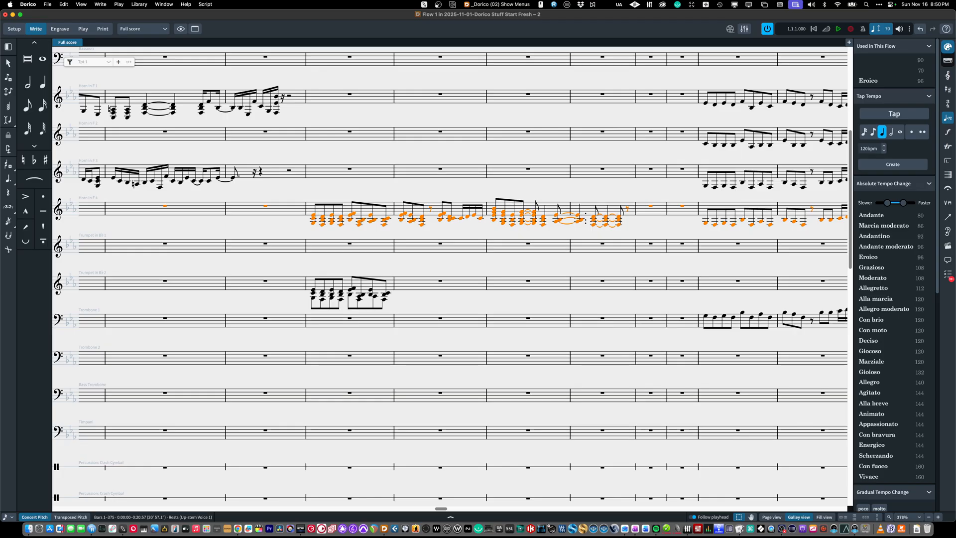
Bring up the Quantization settings in the Play preferences with the macro, and close the preferences.
{"action": "key", "text": "super+comma"}
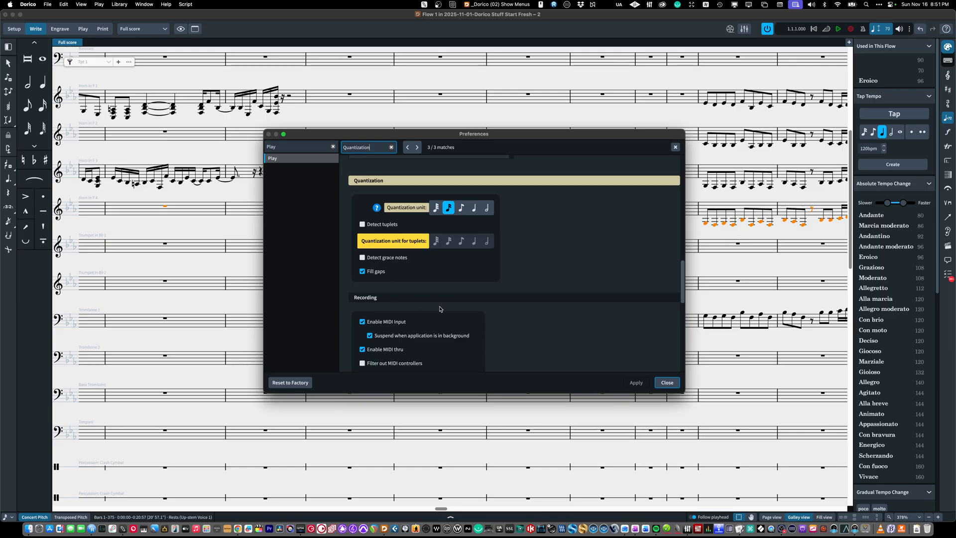
{"action": "key", "text": "Escape"}
{"action": "key", "text": "Escape"}
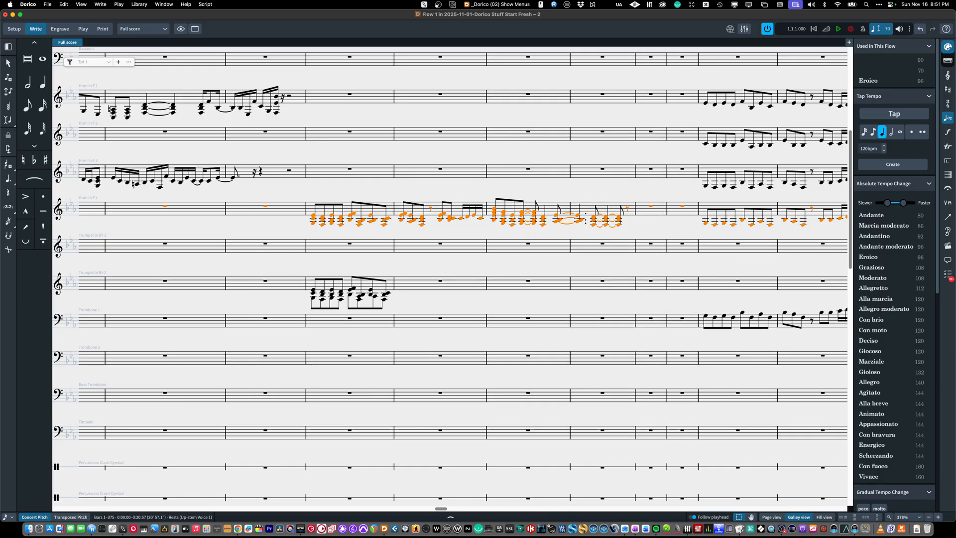
Open the preferences manually, browse the Play page's Quantization and Recording settings, and close the preferences.
{"action": "key", "text": "super+comma"}
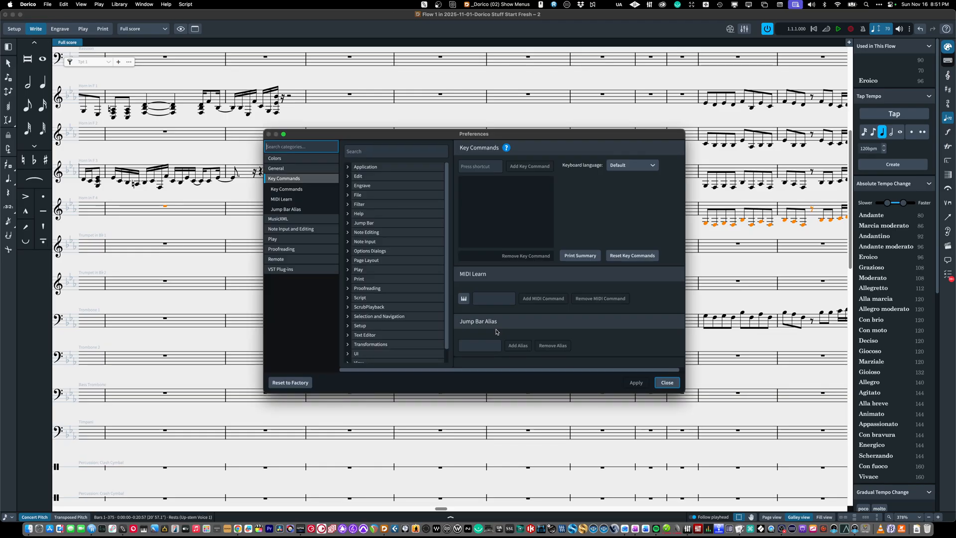
{"action": "left_click", "coordinate": [319, 239]}
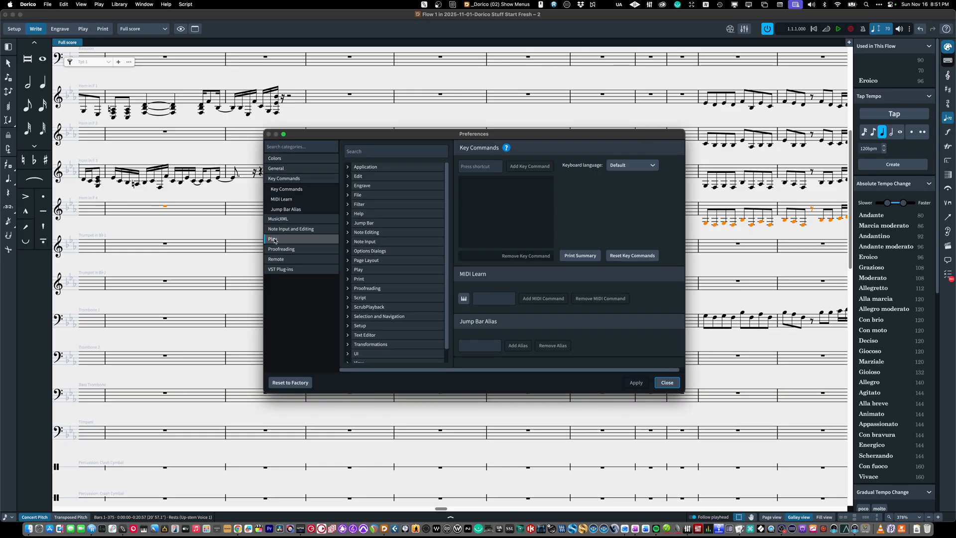
{"action": "scroll", "coordinate": [388, 227], "scroll_direction": "down", "scroll_amount": 5}
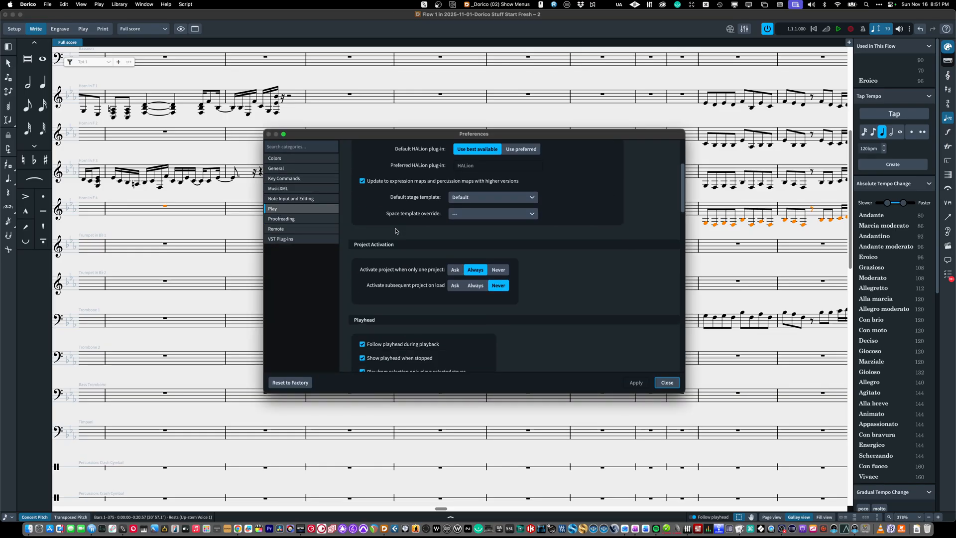
{"action": "scroll", "coordinate": [498, 219], "scroll_direction": "down", "scroll_amount": 10}
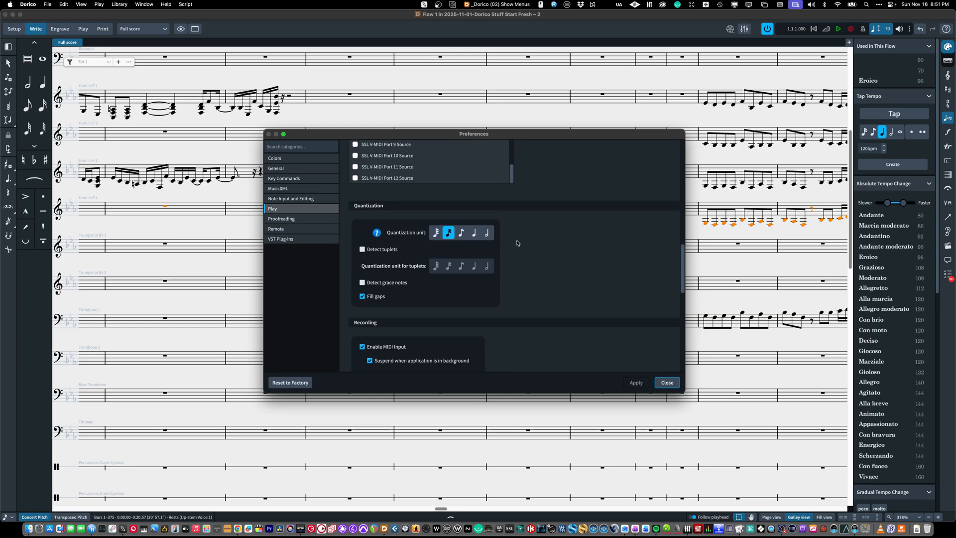
{"action": "scroll", "coordinate": [627, 258], "scroll_direction": "up", "scroll_amount": 3}
{"action": "scroll", "coordinate": [620, 263], "scroll_direction": "down", "scroll_amount": 5}
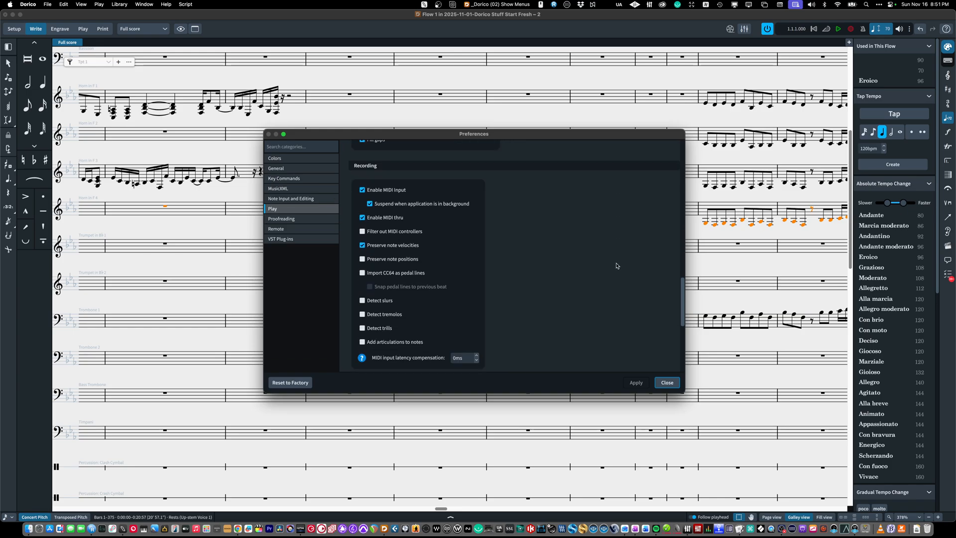
{"action": "key", "text": "Escape"}
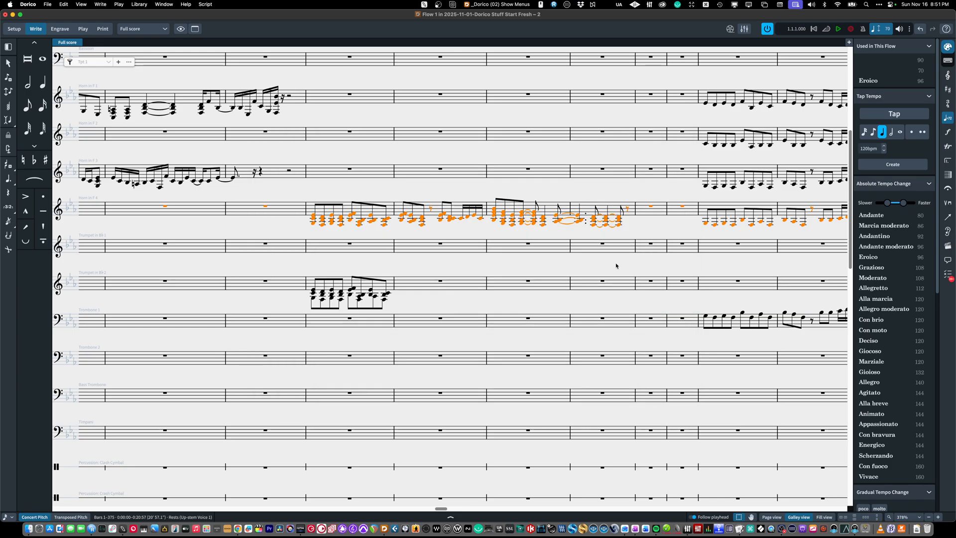
Bring up the Quantization preferences in Dorico with the macro, and switch to Keyboard Maestro to examine the 105-Dorico Preferences Record Quantize macro.
{"action": "key", "text": "super+comma"}
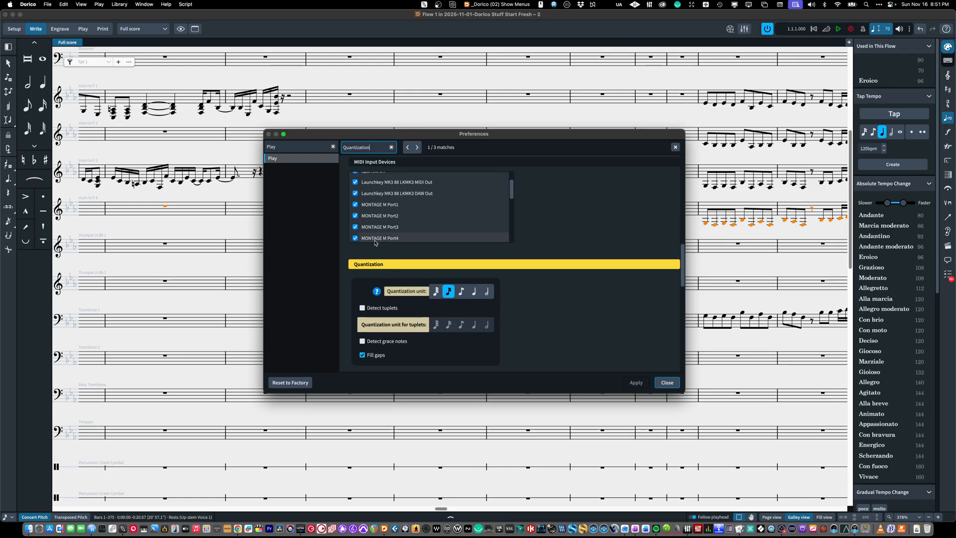
{"action": "key", "text": "Escape"}
{"action": "key", "text": "super+Tab"}
{"action": "key", "text": "super+Tab"}
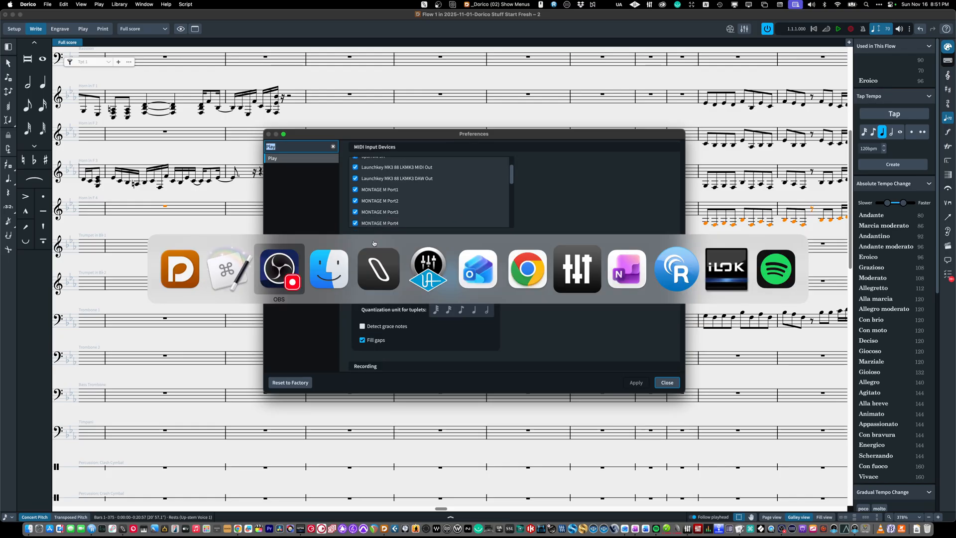
{"action": "left_click", "coordinate": [225, 269], "text": "super"}
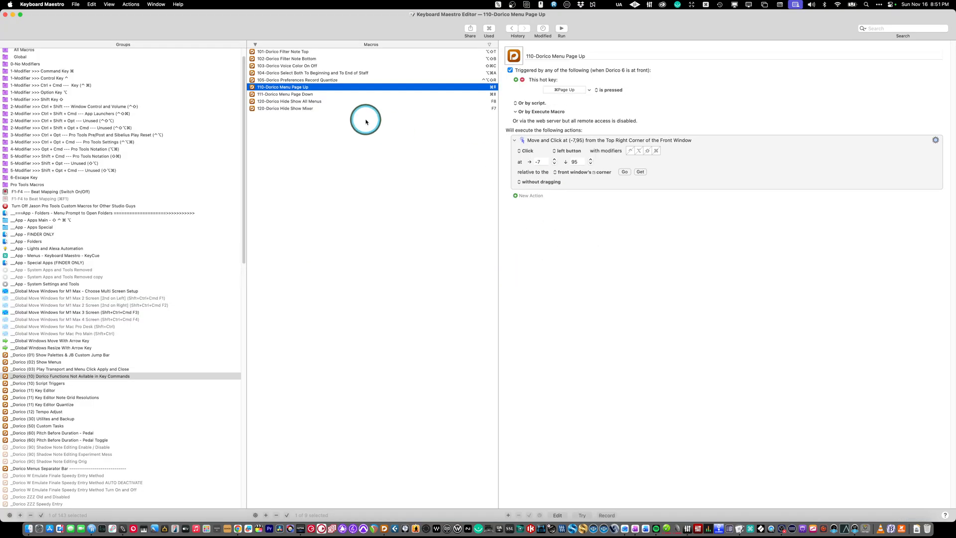
{"action": "left_click", "coordinate": [291, 94]}
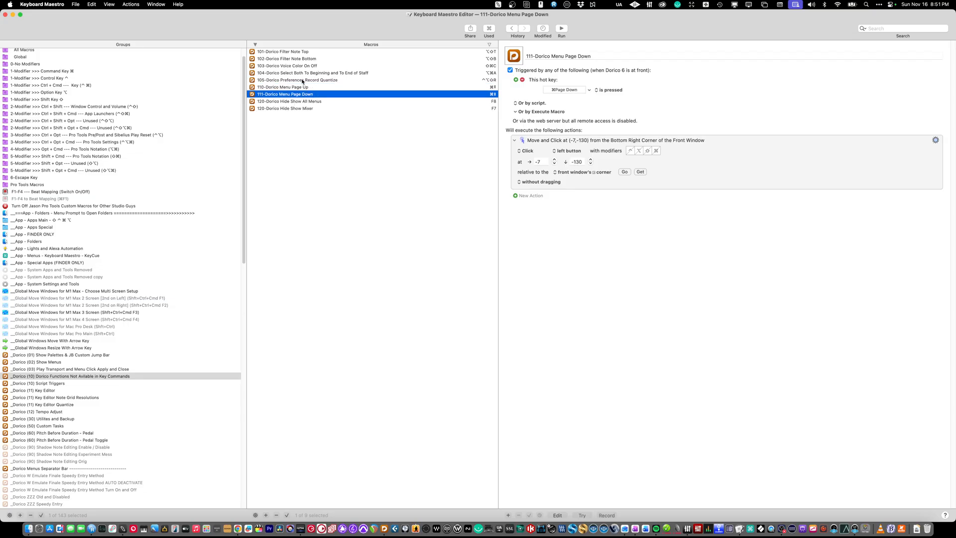
{"action": "left_click", "coordinate": [302, 80]}
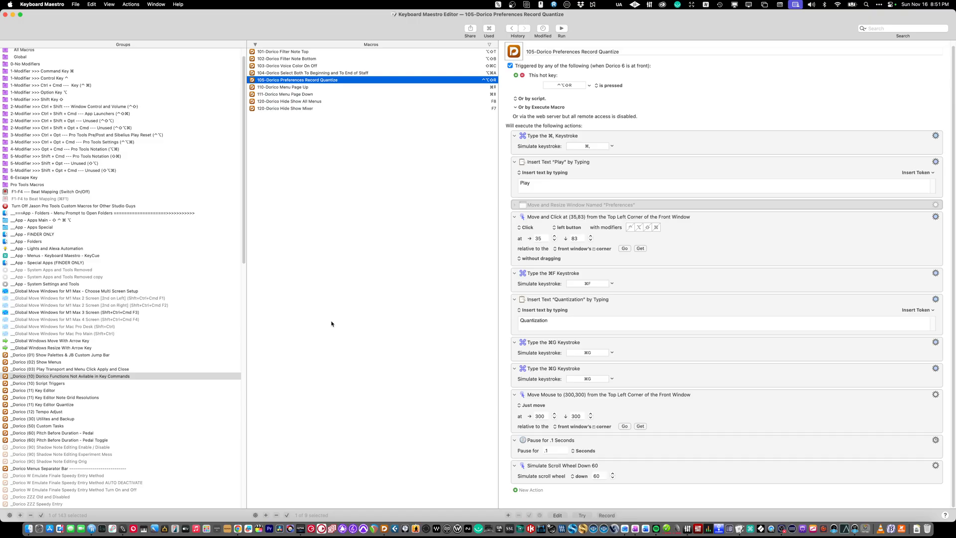
Check the Playback Velocity Off and Playback Offset Start script trigger macros, and open the _Dorico (12) Tempo Adjust group.
{"action": "key", "text": "Down"}
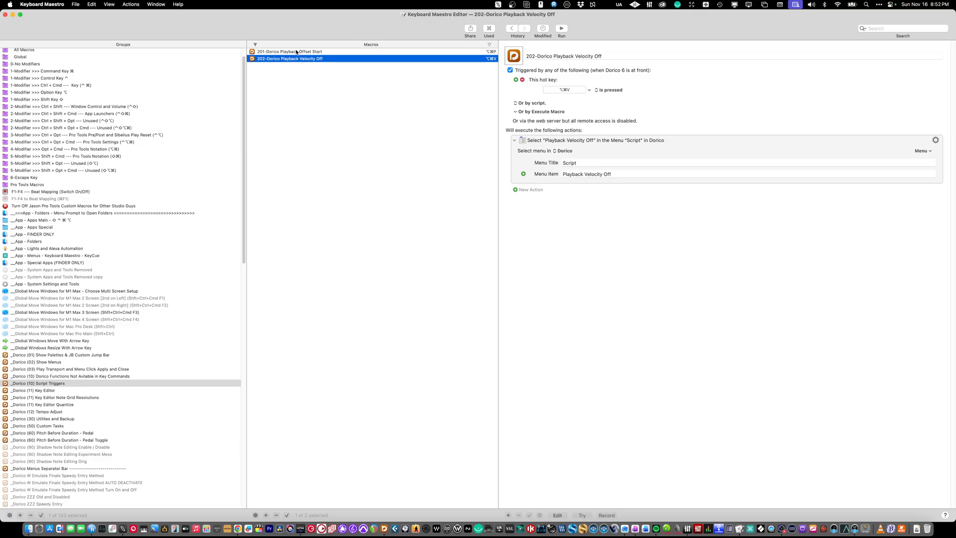
{"action": "left_click", "coordinate": [296, 52]}
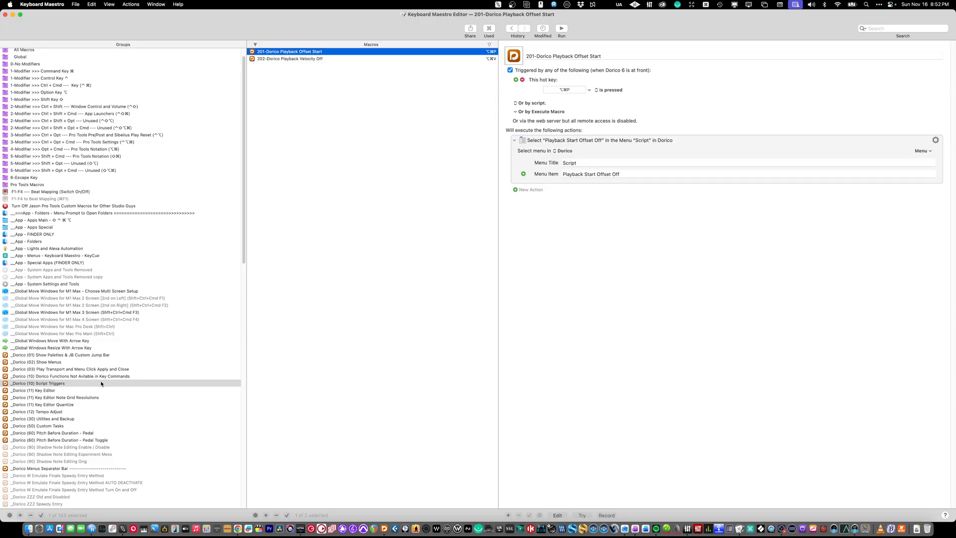
{"action": "left_click", "coordinate": [53, 412]}
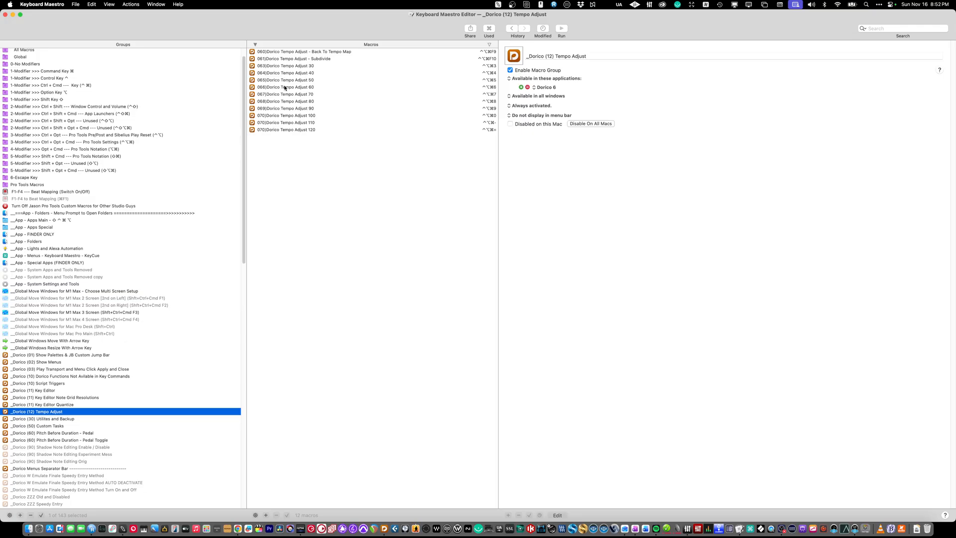
Switch to Dorico and look through the available Tempo Change scripts.
{"action": "key", "text": "super+Tab"}
{"action": "left_click", "coordinate": [204, 5]}
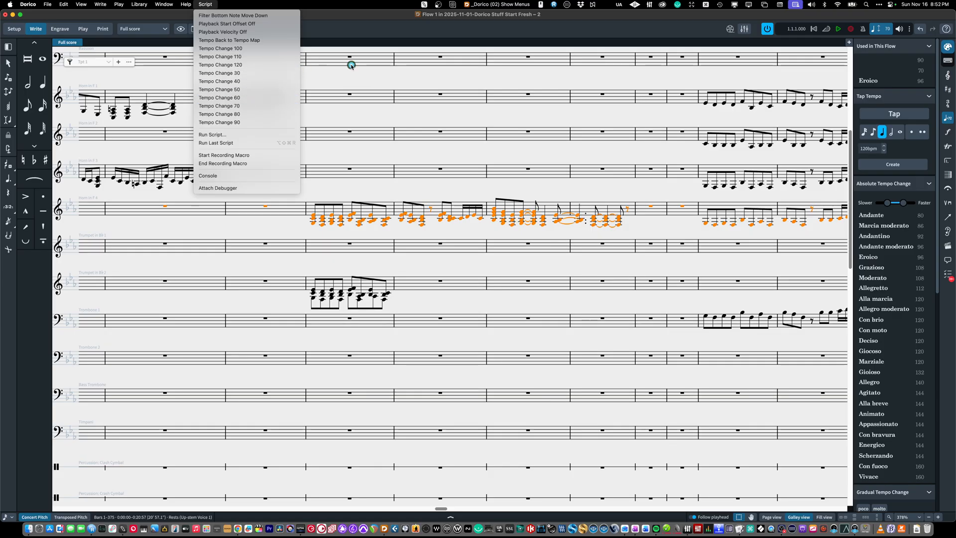
{"action": "left_click", "coordinate": [695, 33]}
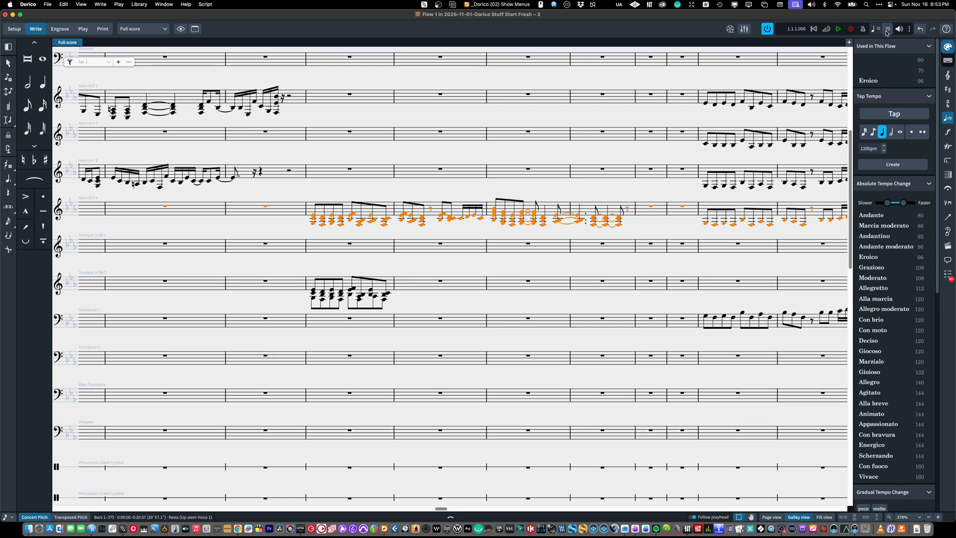
Switch playback to a fixed tempo and adjust it with the slider to 152 and then 122.
{"action": "left_click", "coordinate": [885, 33]}
{"action": "left_click_drag", "start_coordinate": [837, 44], "coordinate": [865, 42]}
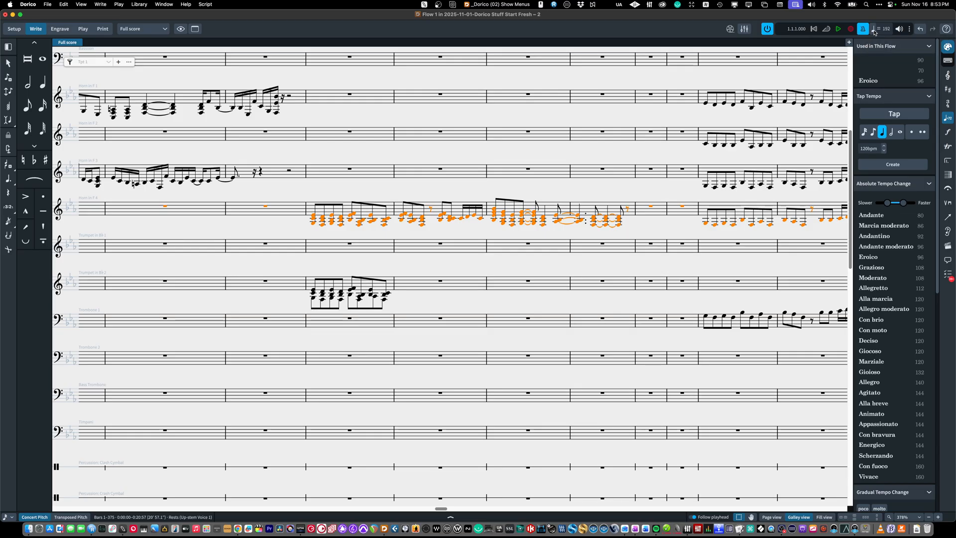
{"action": "left_click", "coordinate": [881, 29]}
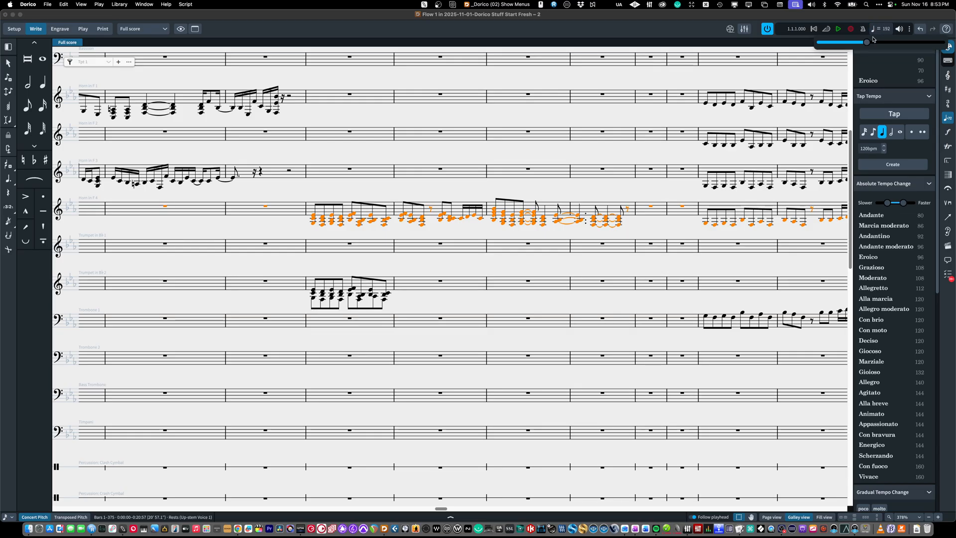
{"action": "left_click_drag", "start_coordinate": [869, 43], "coordinate": [850, 45]}
Set the playback tempo by running the Tempo Change 40 script and then the Tempo Change 90 script.
{"action": "left_click", "coordinate": [186, 4]}
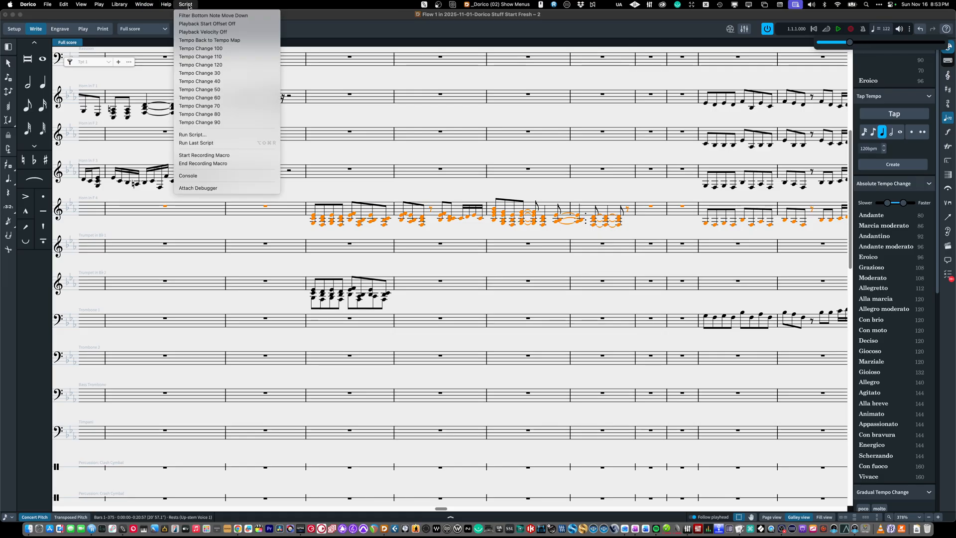
{"action": "left_click", "coordinate": [199, 81]}
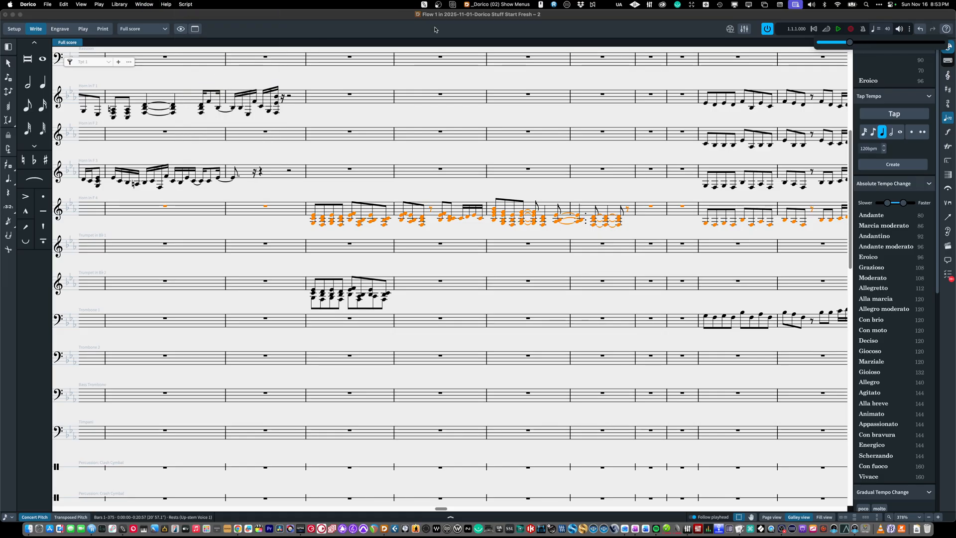
{"action": "left_click", "coordinate": [186, 4]}
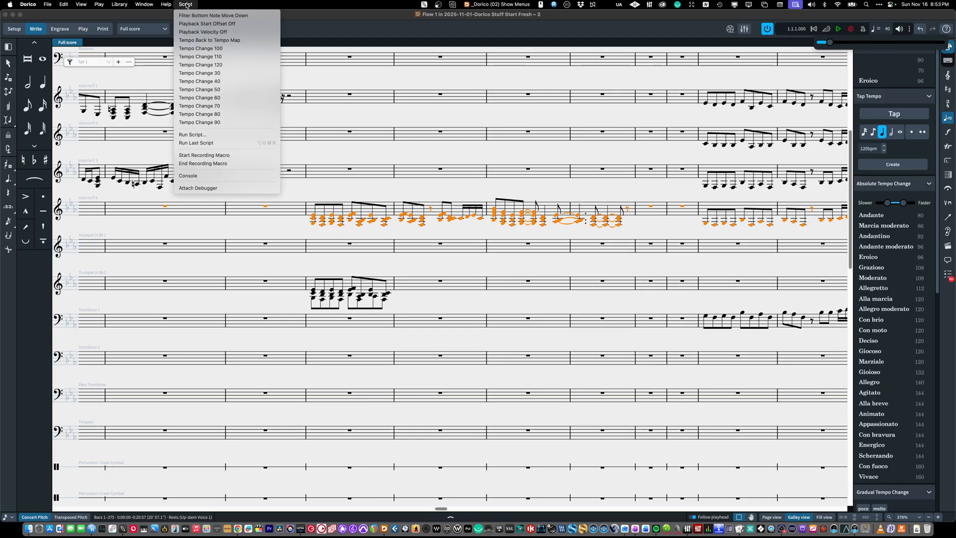
{"action": "left_click", "coordinate": [218, 122]}
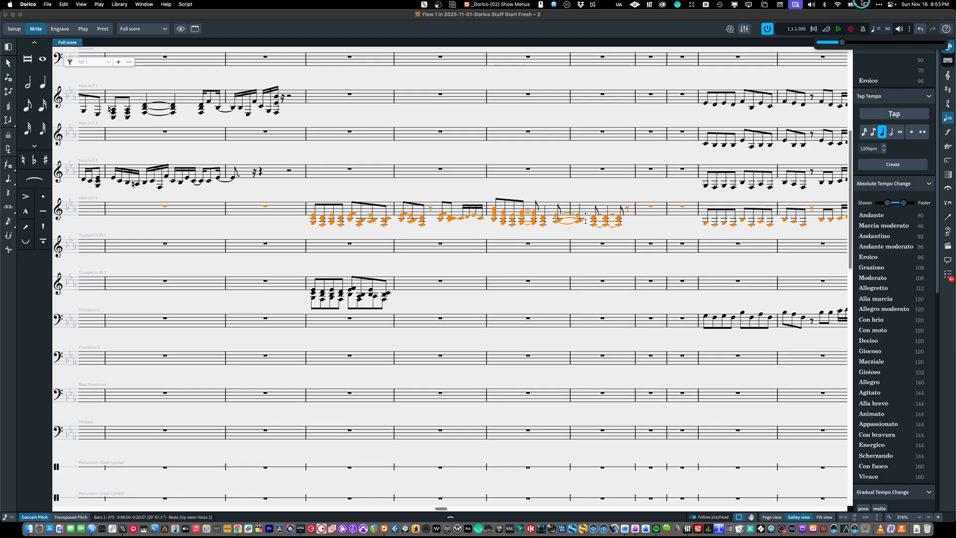
{"action": "left_click", "coordinate": [795, 32]}
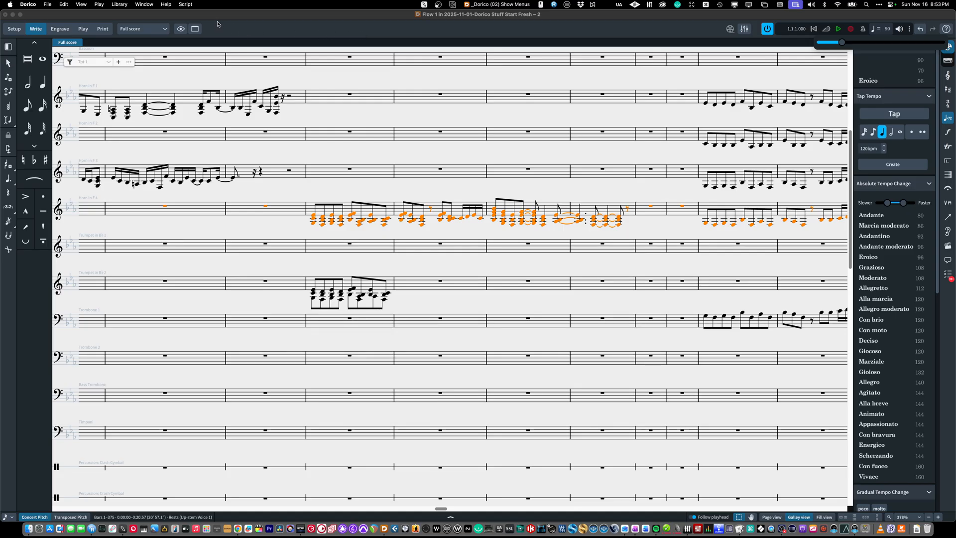
Check the tempo scripts in Dorico, and examine the Tempo Adjust 80 and Tempo Adjust - Subdivide macros in Keyboard Maestro.
{"action": "left_click", "coordinate": [185, 4]}
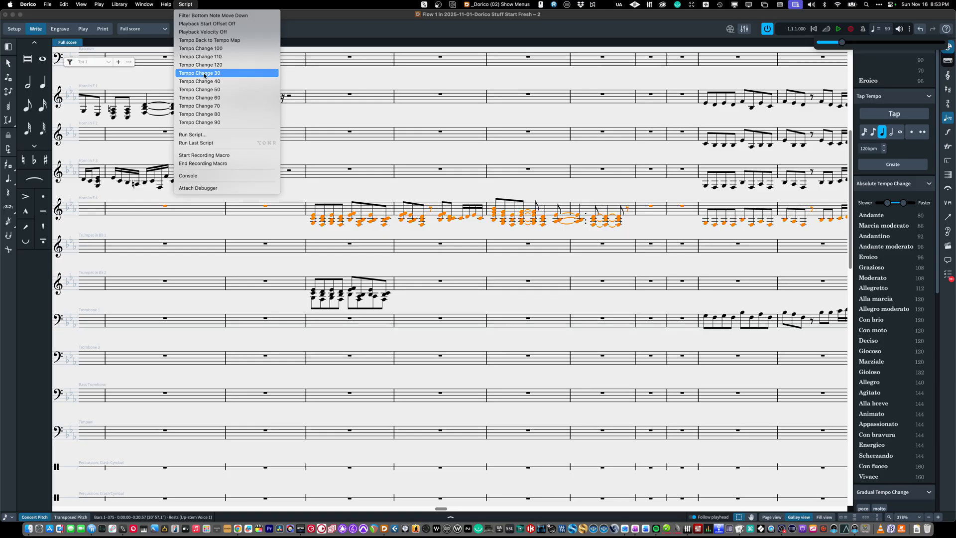
{"action": "key", "text": "super+Tab"}
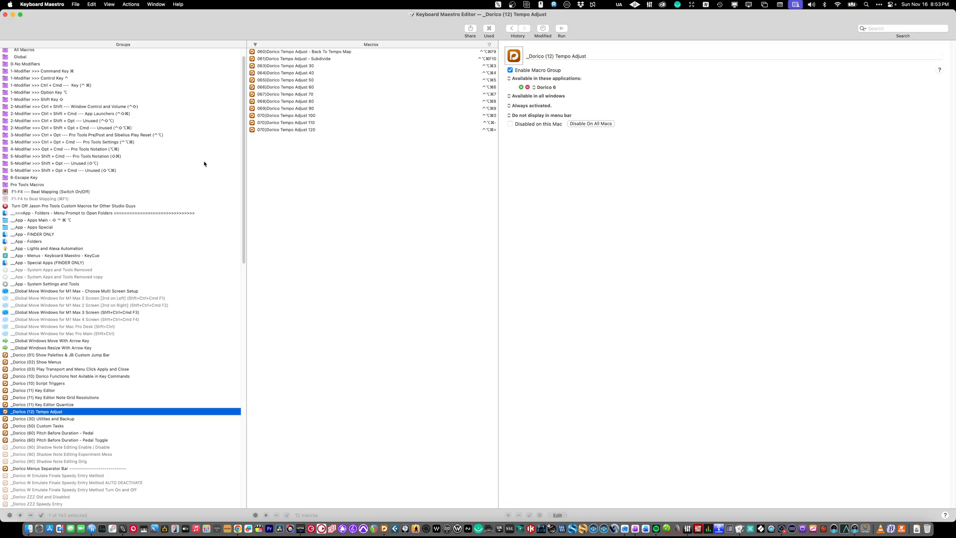
{"action": "left_click", "coordinate": [298, 102]}
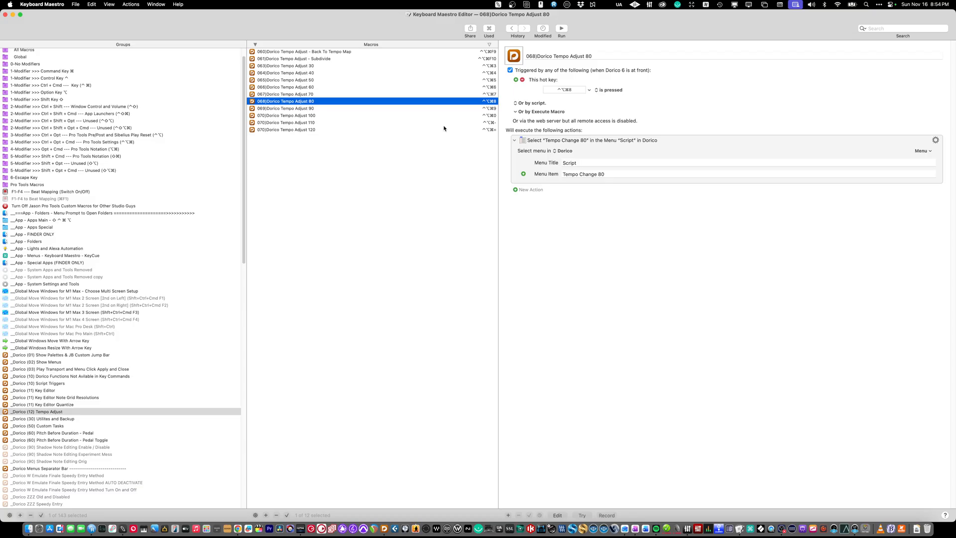
{"action": "left_click", "coordinate": [327, 59]}
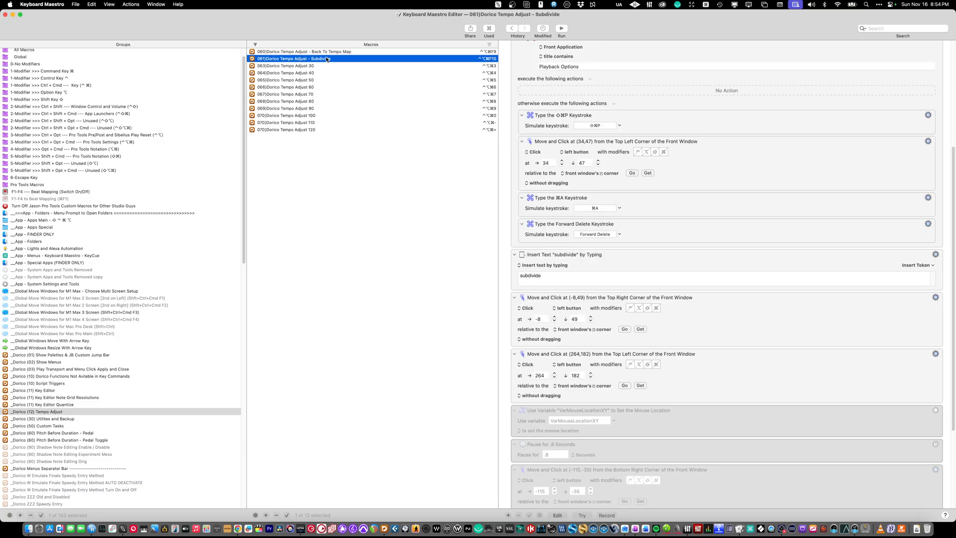
{"action": "scroll", "coordinate": [516, 136], "scroll_direction": "down", "scroll_amount": 3}
{"action": "scroll", "coordinate": [712, 214], "scroll_direction": "up", "scroll_amount": 8}
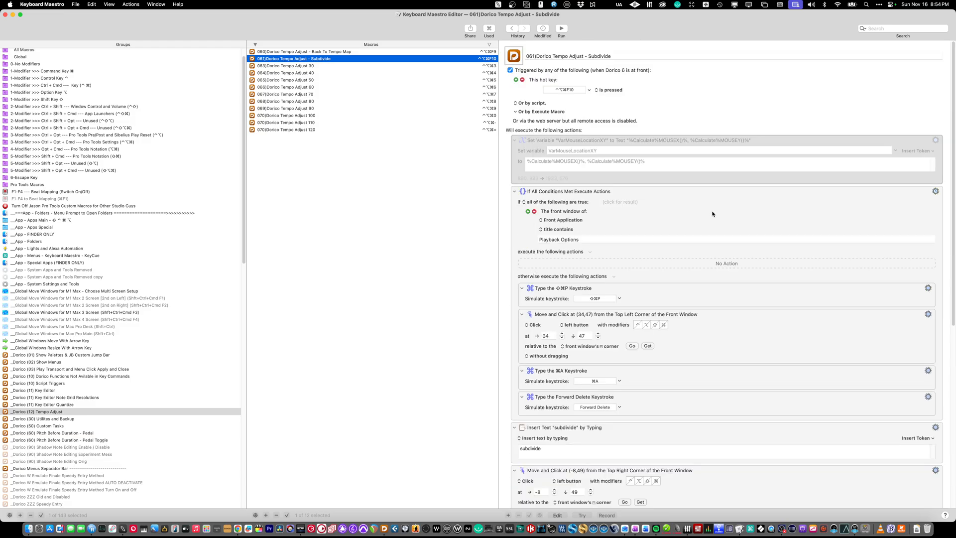
Switch to Dorico, find the Quantization settings in the Play preferences, and close the preferences.
{"action": "key", "text": "super+Tab"}
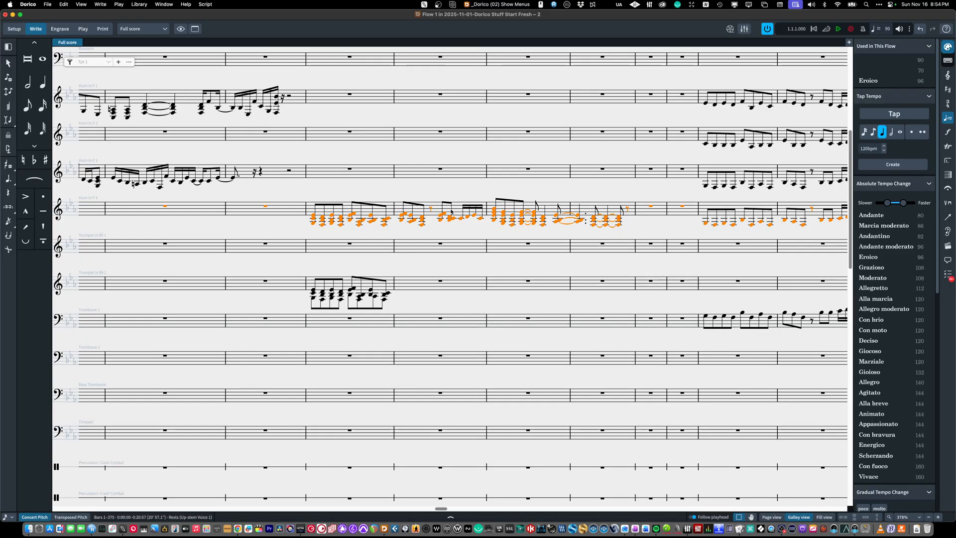
{"action": "key", "text": "super+comma"}
{"action": "type", "text": "Play"}
{"action": "key", "text": "Tab"}
{"action": "type", "text": "Quantization"}
{"action": "key", "text": "Return"}
{"action": "key", "text": "Return"}
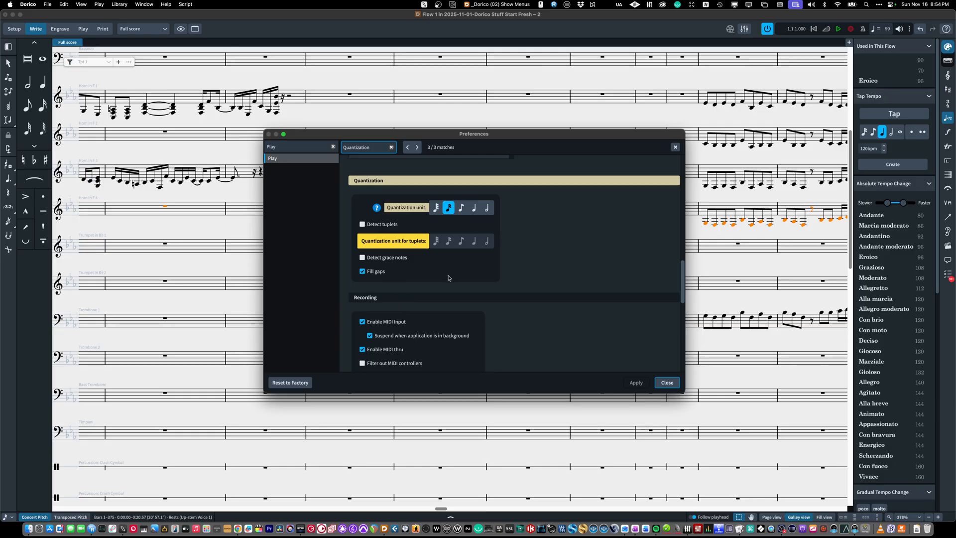
{"action": "key", "text": "Escape"}
{"action": "key", "text": "Escape"}
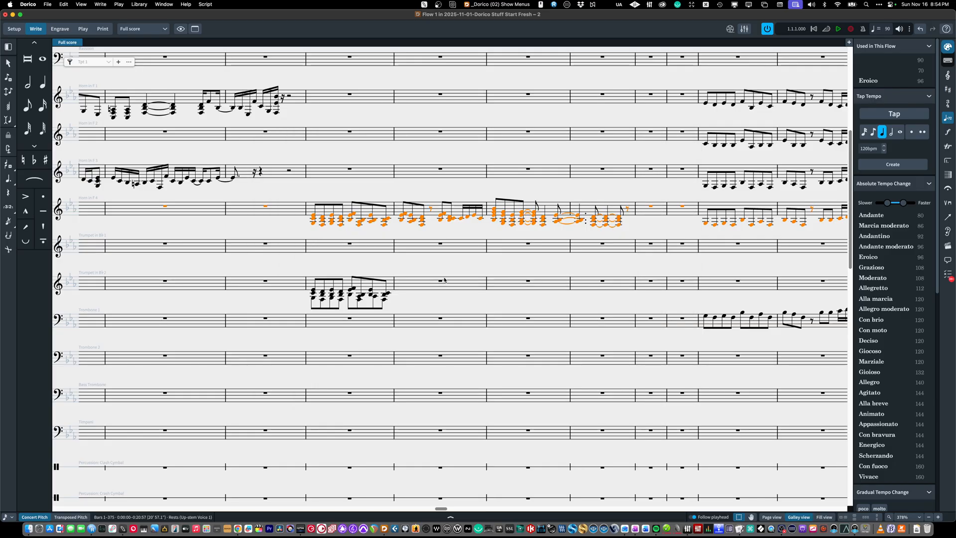
Recheck the Subdivide macro, filter Dorico's Playback Options by "subdivide", and toggle Subdivide beats in simple time signatures on and back off.
{"action": "key", "text": "super+Tab"}
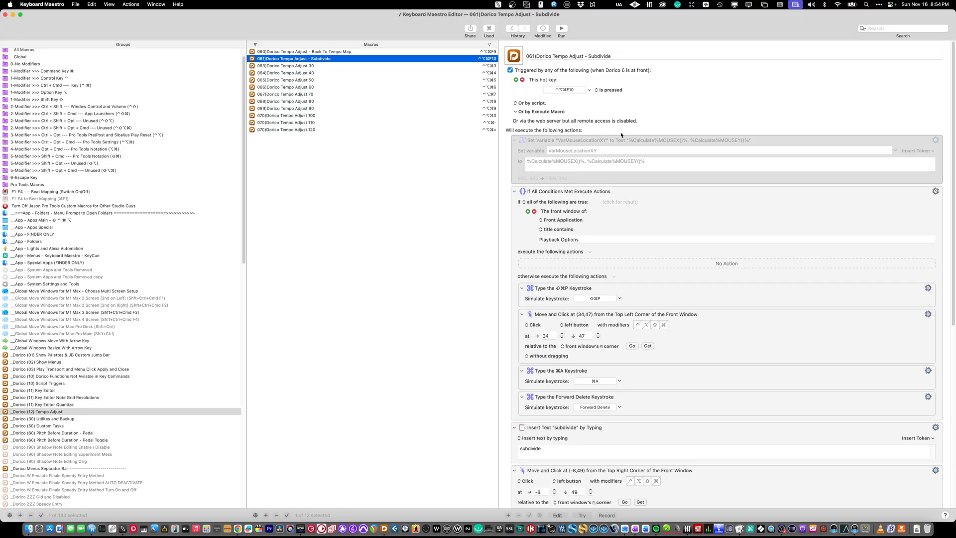
{"action": "key", "text": "super+Tab"}
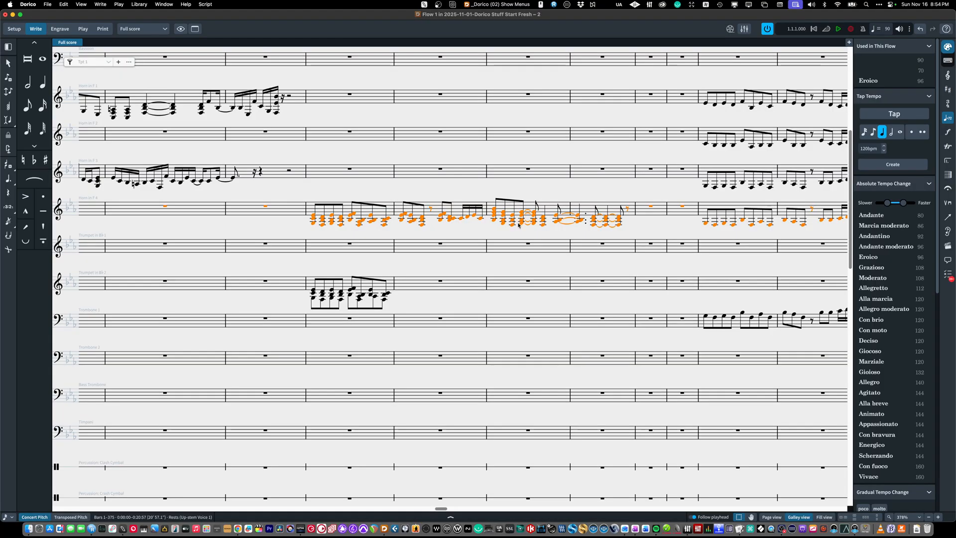
{"action": "key", "text": "super+shift+p"}
{"action": "type", "text": "subdivide"}
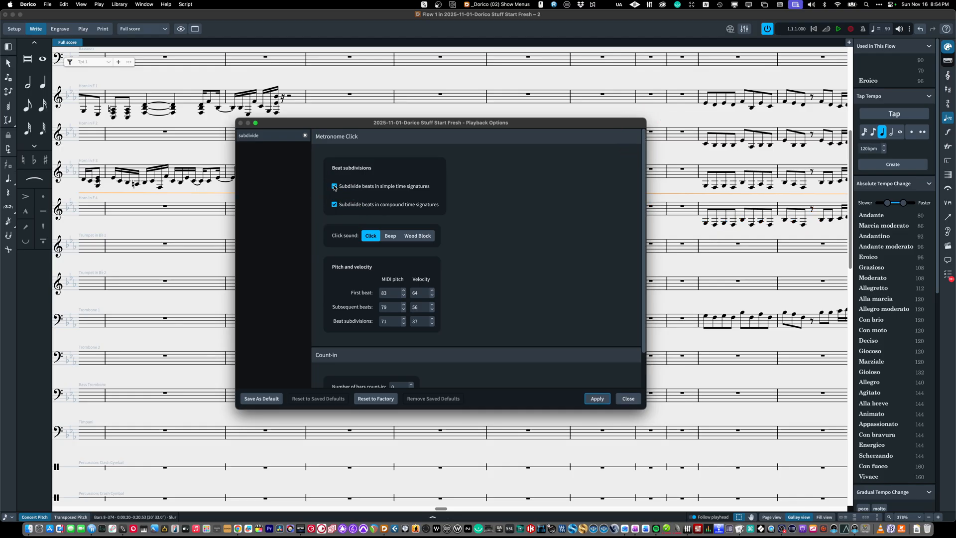
{"action": "left_click", "coordinate": [334, 186]}
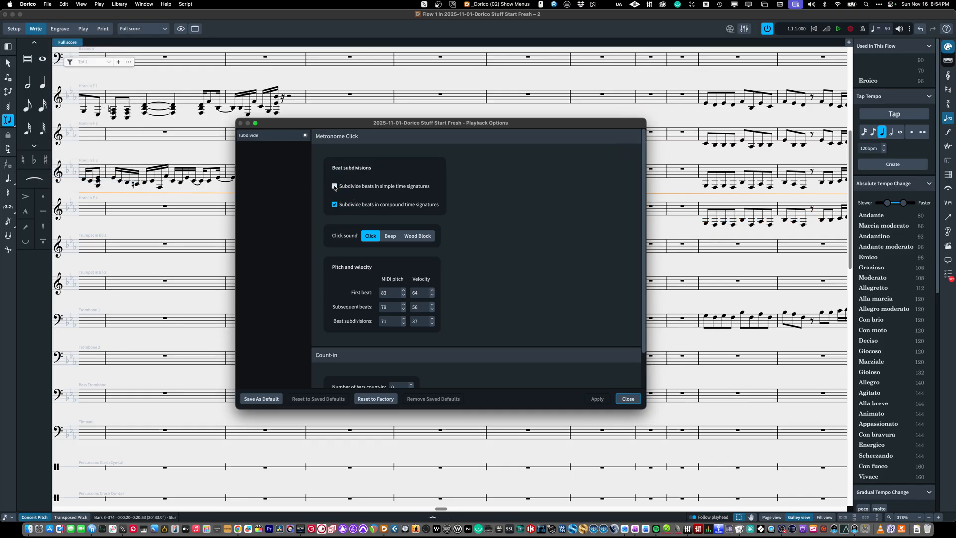
{"action": "key", "text": "super+shift+g"}
{"action": "key", "text": "BackSpace"}
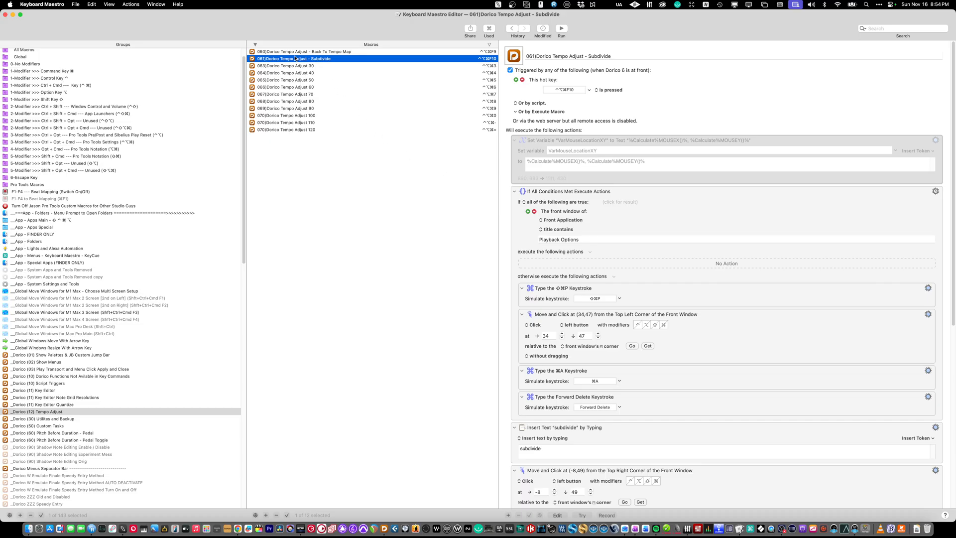
Check the Tempo Adjust - Back To Tempo Map macro, and run it in Dorico to make playback follow the tempo map.
{"action": "left_click", "coordinate": [314, 53]}
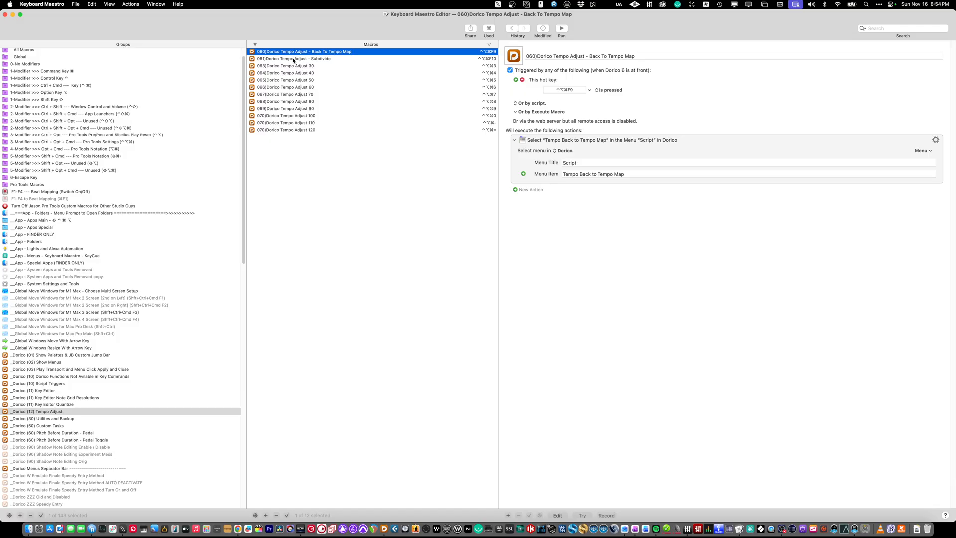
{"action": "key", "text": "super+Tab"}
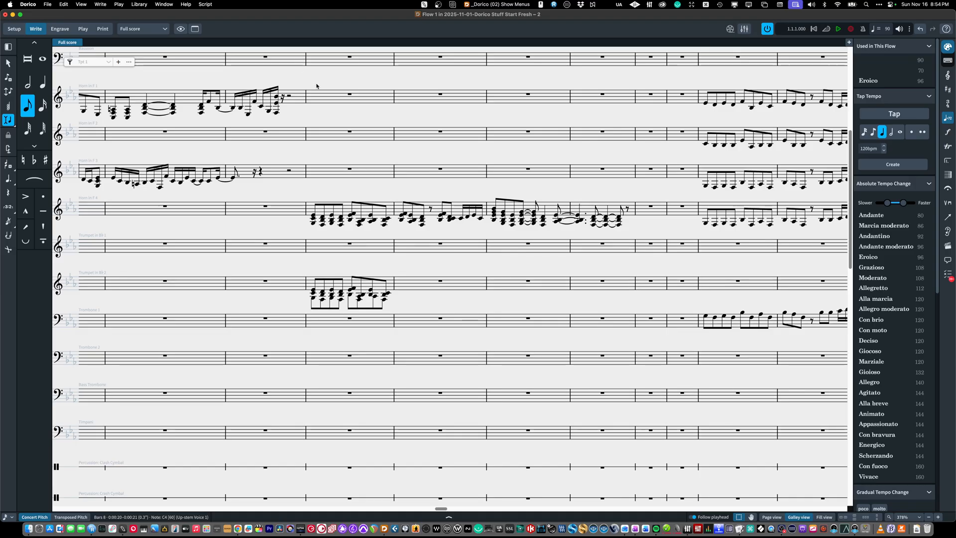
{"action": "key", "text": "ctrl+alt+super+F9"}
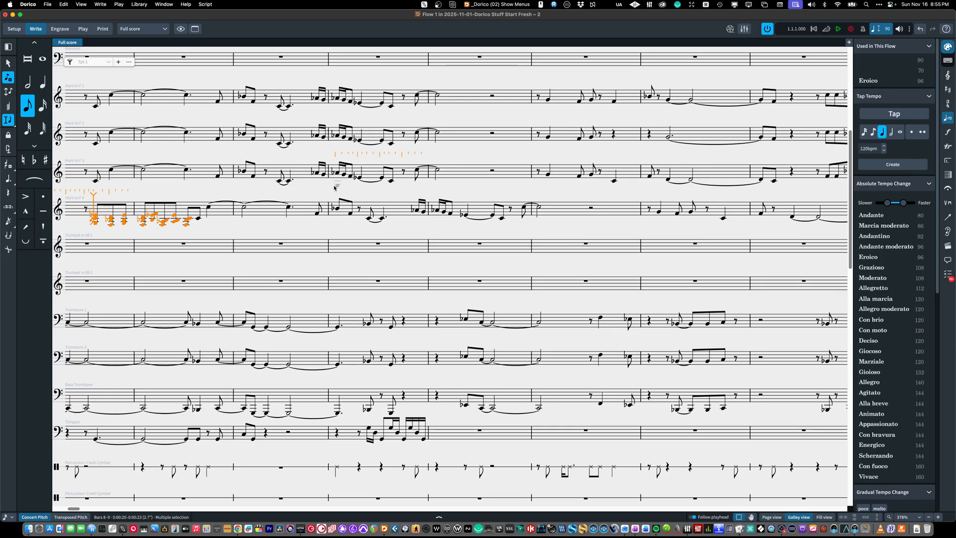
Check the folder offered for exporting the user settings, and cancel the export.
{"action": "left_click", "coordinate": [48, 4]}
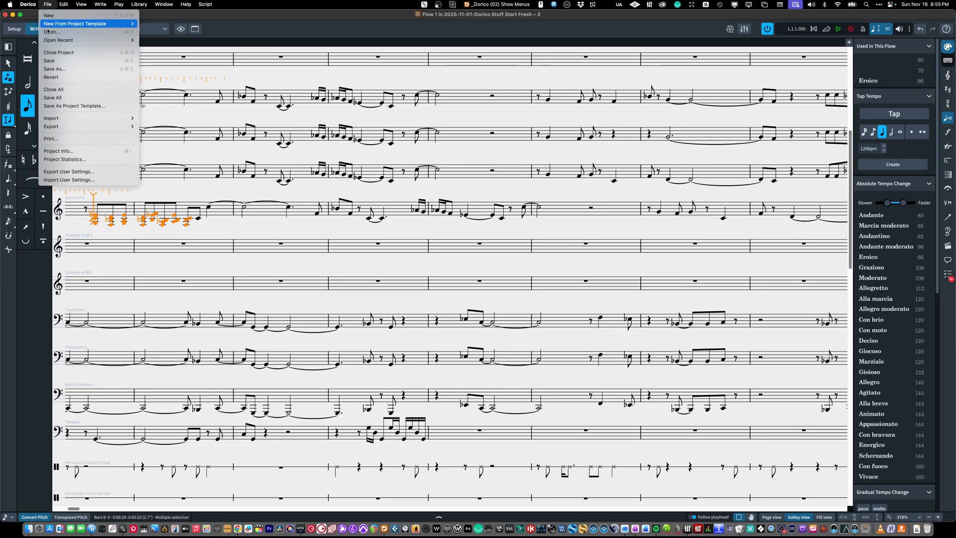
{"action": "left_click", "coordinate": [65, 171]}
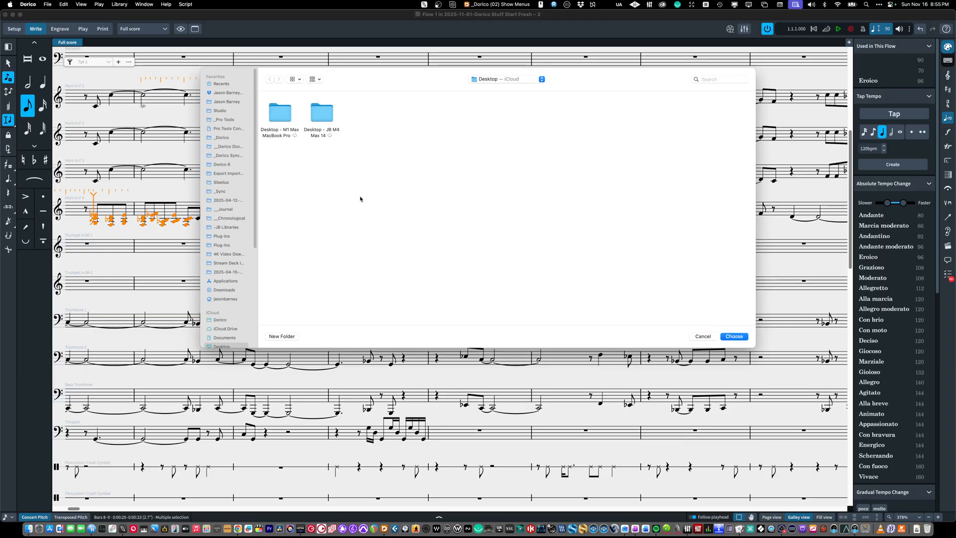
{"action": "key", "text": "Escape"}
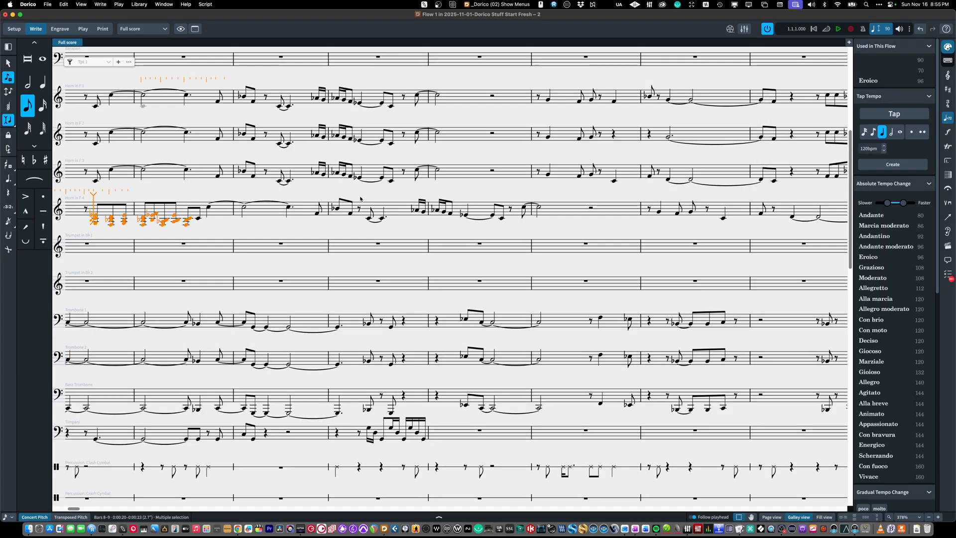
Check the user settings import by going to the Export Import User Settings folder, and cancel without importing.
{"action": "left_click", "coordinate": [48, 4]}
{"action": "left_click", "coordinate": [65, 179]}
{"action": "key", "text": "super+shift+g"}
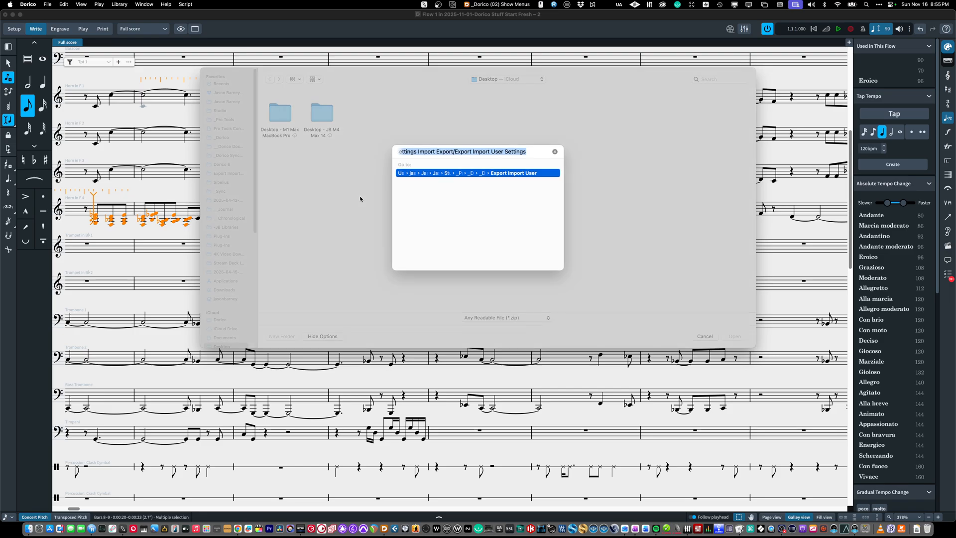
{"action": "key", "text": "Return"}
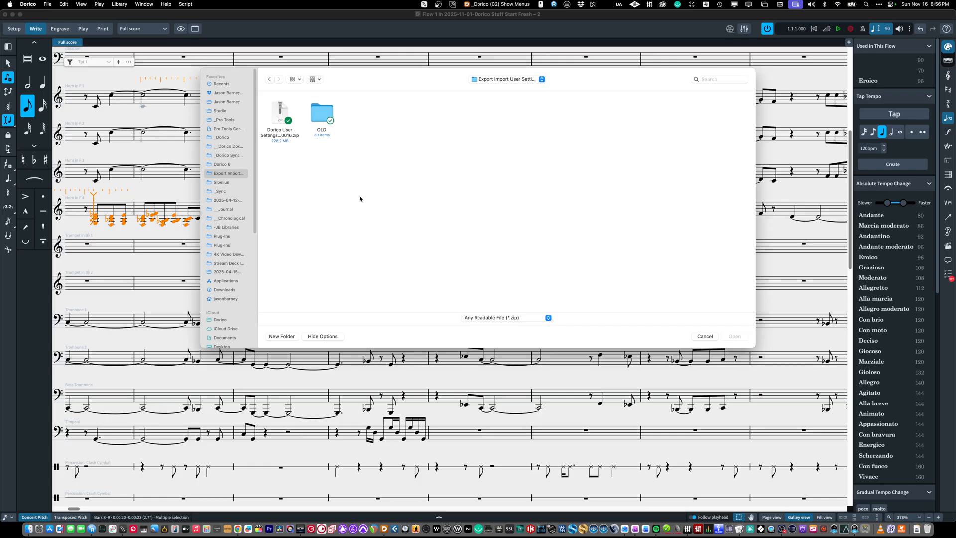
{"action": "key", "text": "Escape"}
Export the user settings to the Export Import User Settings folder, using its pasted path.
{"action": "key", "text": "super+shift+e"}
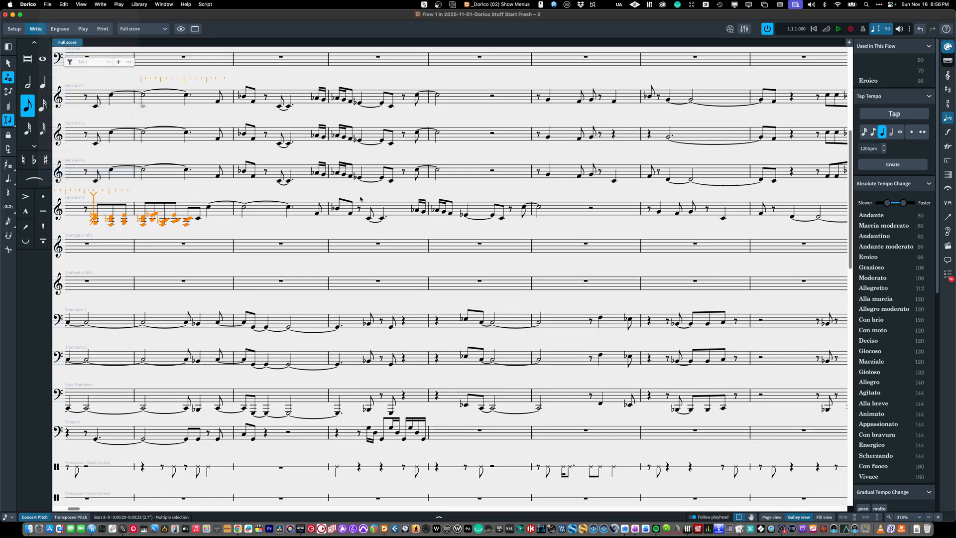
{"action": "key", "text": "super+shift+g"}
{"action": "key", "text": "super+v"}
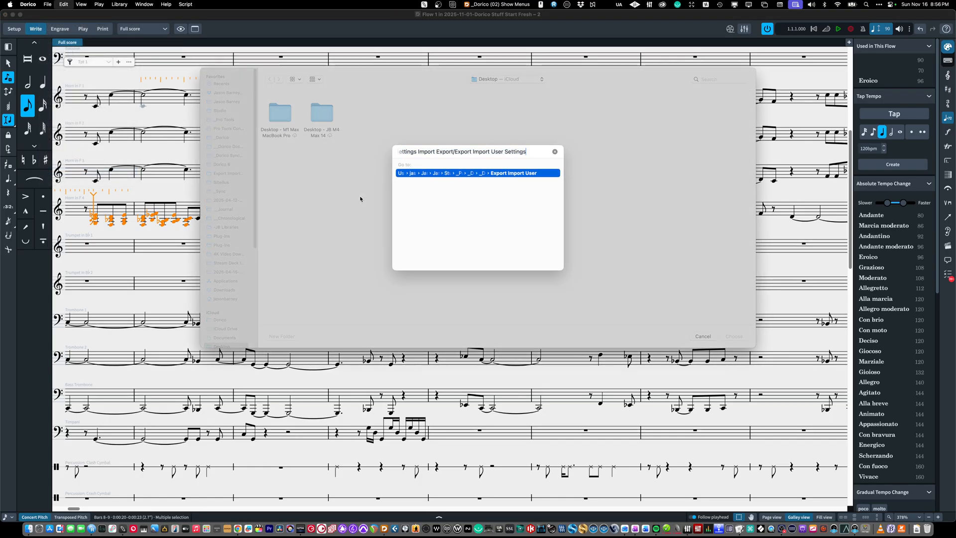
{"action": "key", "text": "Return"}
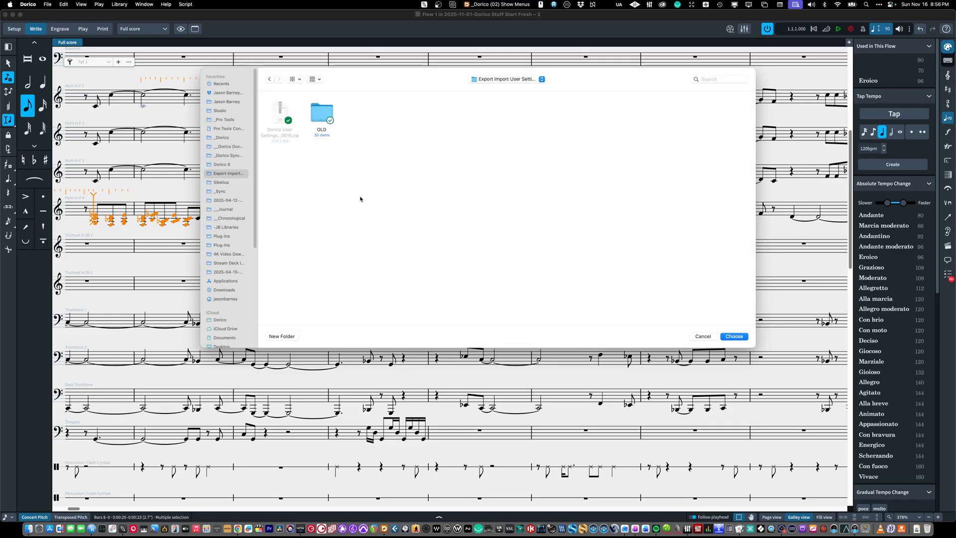
{"action": "key", "text": "Return"}
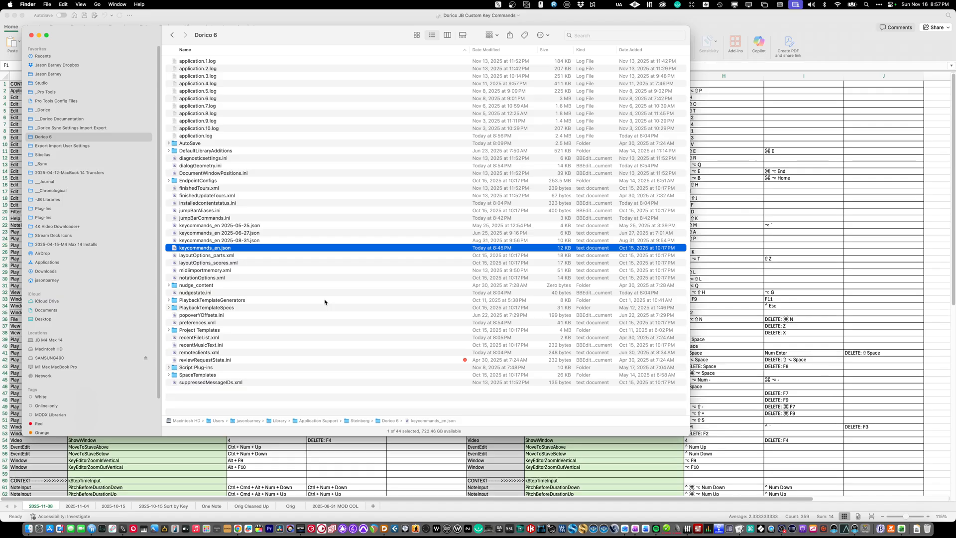
Open keycommands_en.json from the Dorico 6 folder in BBEdit and look through its shortcut contexts.
{"action": "key", "text": "super+o"}
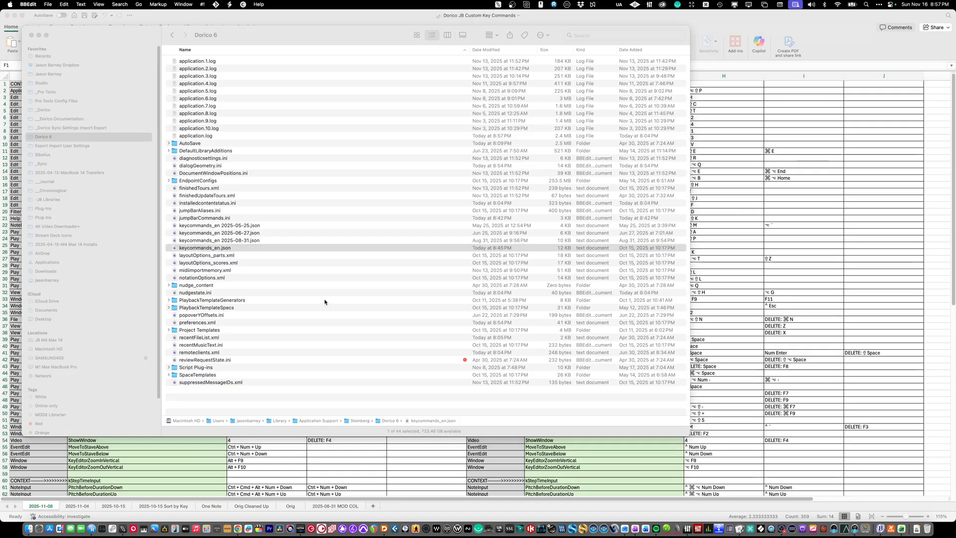
{"action": "key", "text": "Left"}
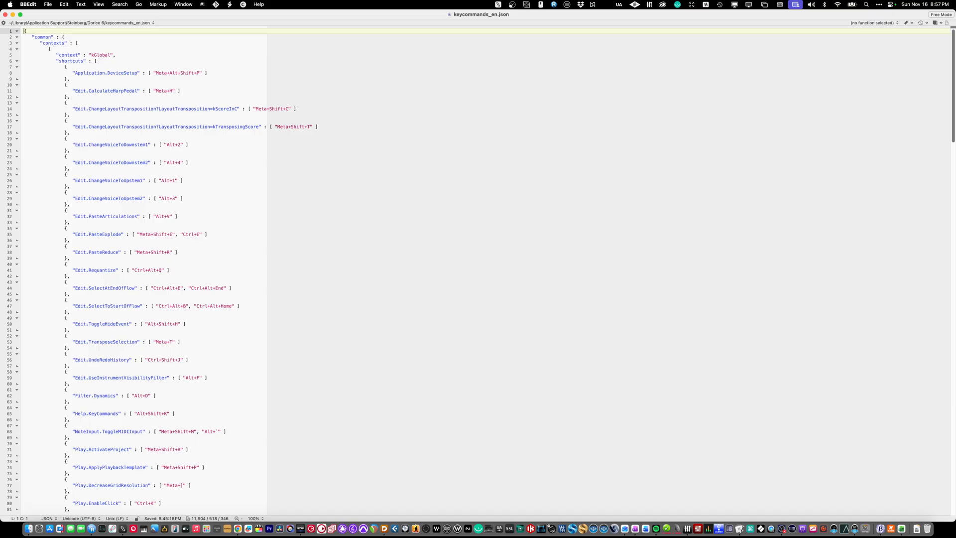
{"action": "scroll", "coordinate": [478, 269], "scroll_direction": "down", "scroll_amount": 20}
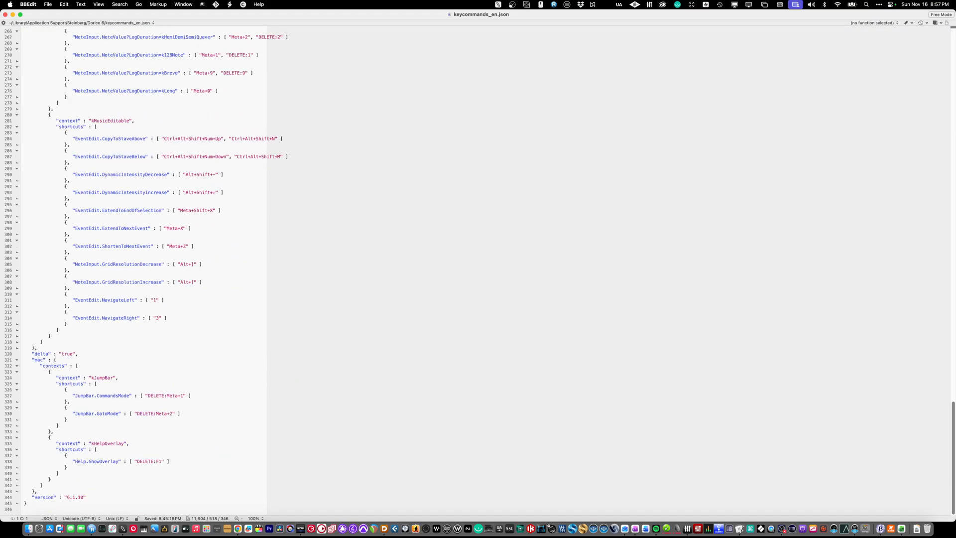
{"action": "scroll", "coordinate": [478, 269], "scroll_direction": "up", "scroll_amount": 9}
{"action": "scroll", "coordinate": [478, 269], "scroll_direction": "up", "scroll_amount": 15}
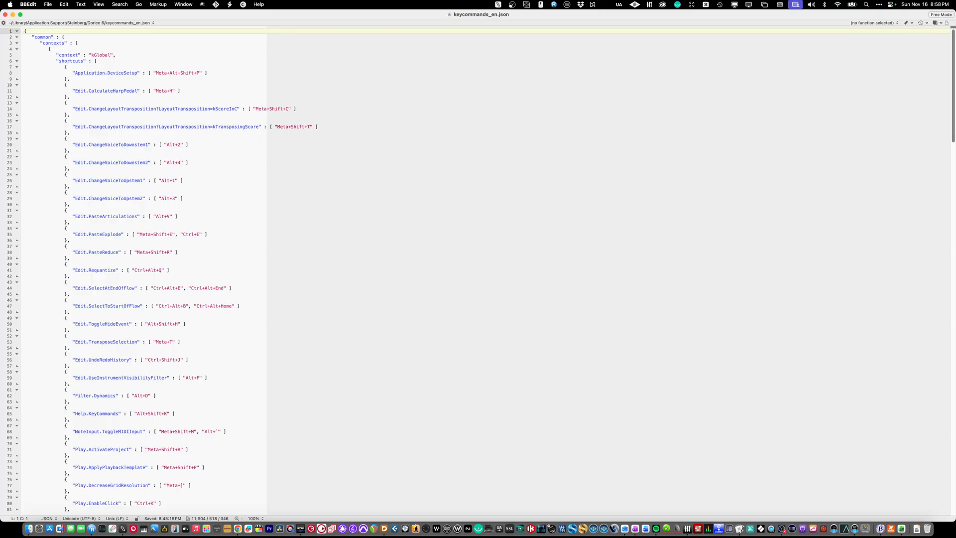
Replace the entire JSON text with the readable key command list using Ctrl, Cmd, Alt and Shift names.
{"action": "key", "text": "super+a"}
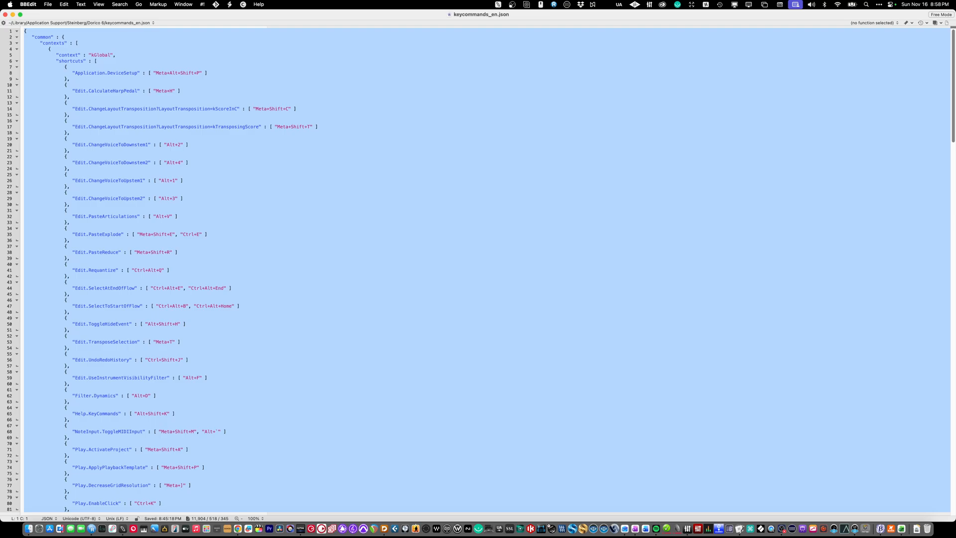
{"action": "key", "text": "Left"}
{"action": "key", "text": "Down"}
{"action": "key", "text": "Down"}
{"action": "key", "text": "Down"}
{"action": "key", "text": "Down"}
{"action": "key", "text": "Down"}
{"action": "key", "text": "Down"}
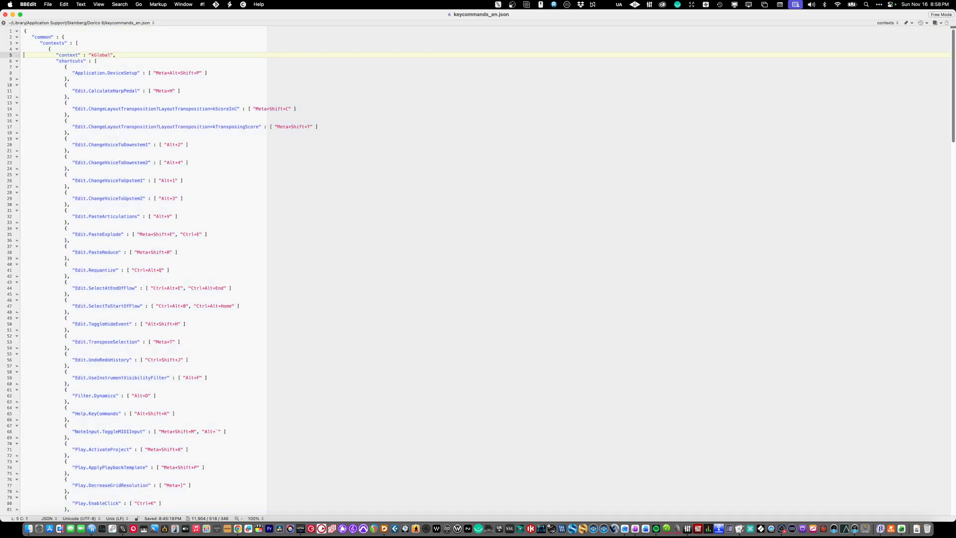
{"action": "key", "text": "Down"}
{"action": "key", "text": "Down"}
{"action": "key", "text": "Down"}
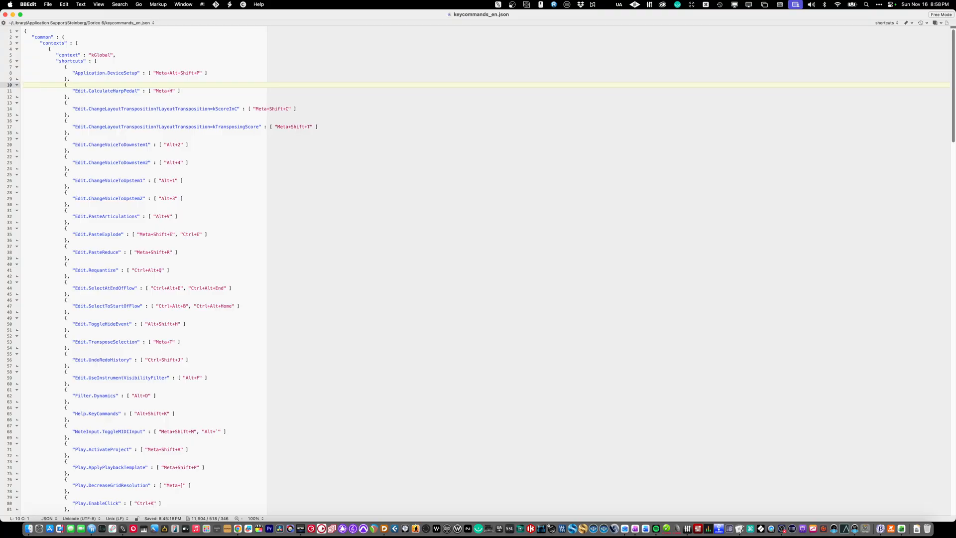
{"action": "key", "text": "cmd+a"}
{"action": "key", "text": "cmd+v"}
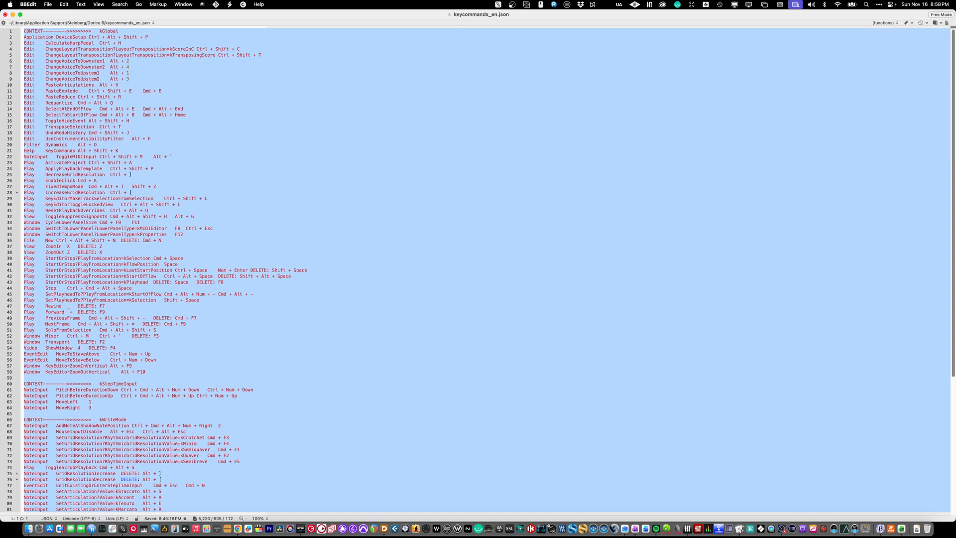
Switch to Excel, clear the whole key commands sheet, and paste the converted list starting at cell A1.
{"action": "key", "text": "cmd+Tab"}
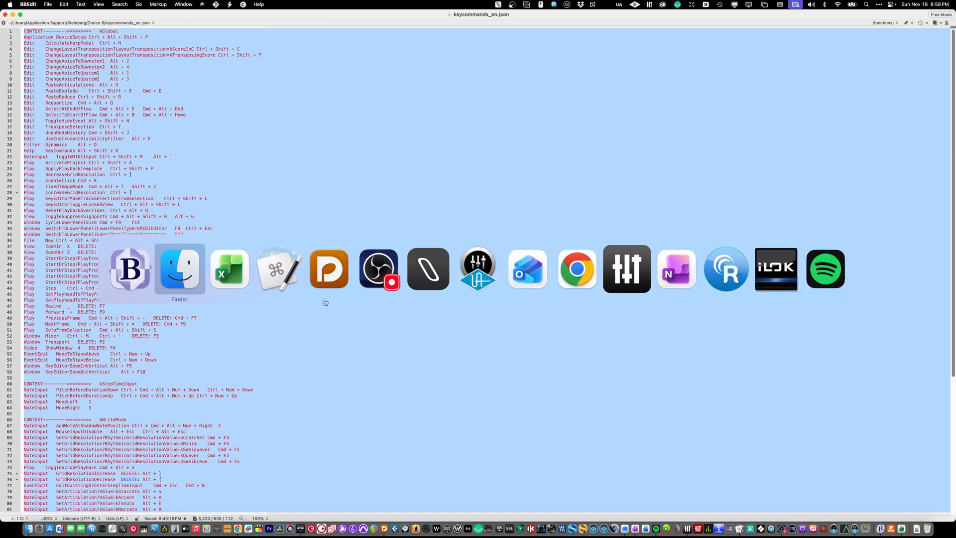
{"action": "key", "text": "cmd+Tab"}
{"action": "key", "text": "cmd+a"}
{"action": "key", "text": "Delete"}
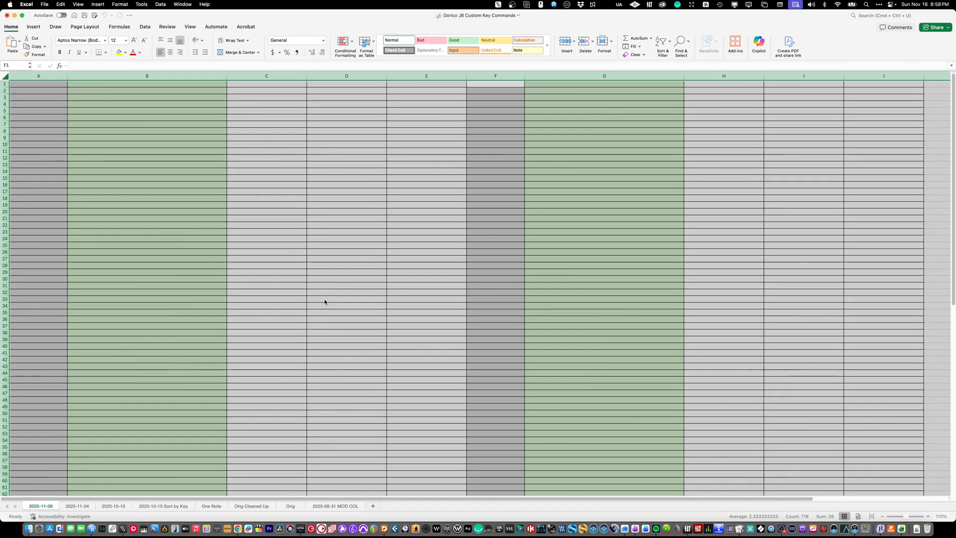
{"action": "key", "text": "cmd+v"}
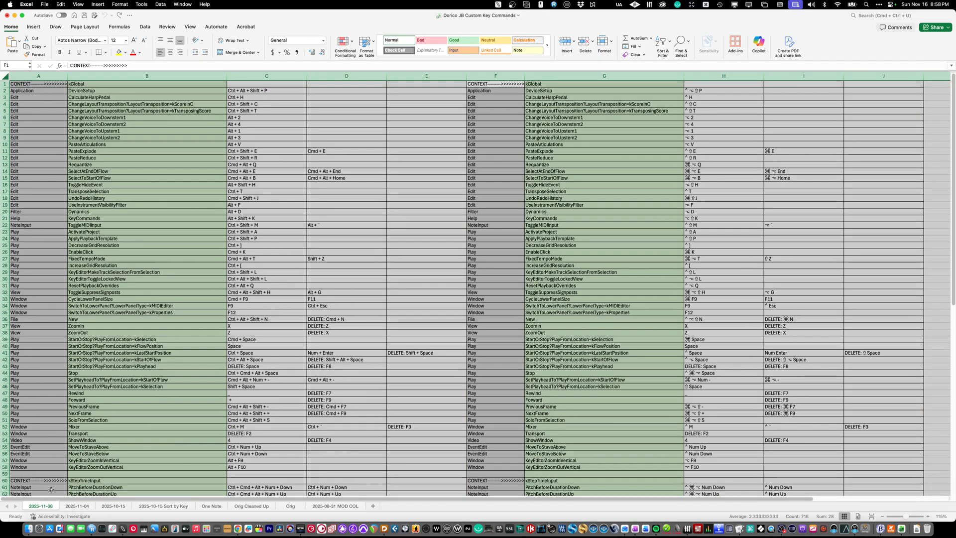
{"action": "key", "text": "Delete"}
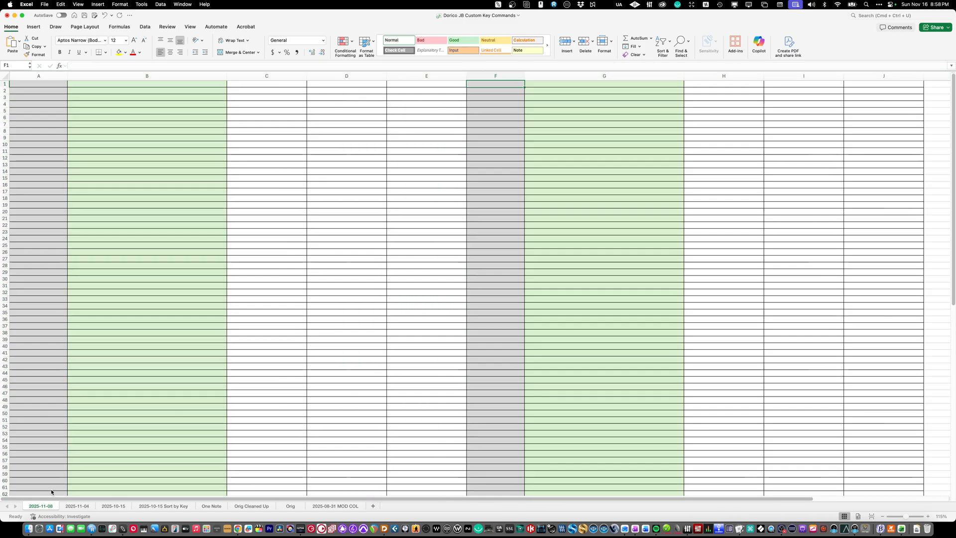
{"action": "key", "text": "ctrl+Home"}
{"action": "key", "text": "super+v"}
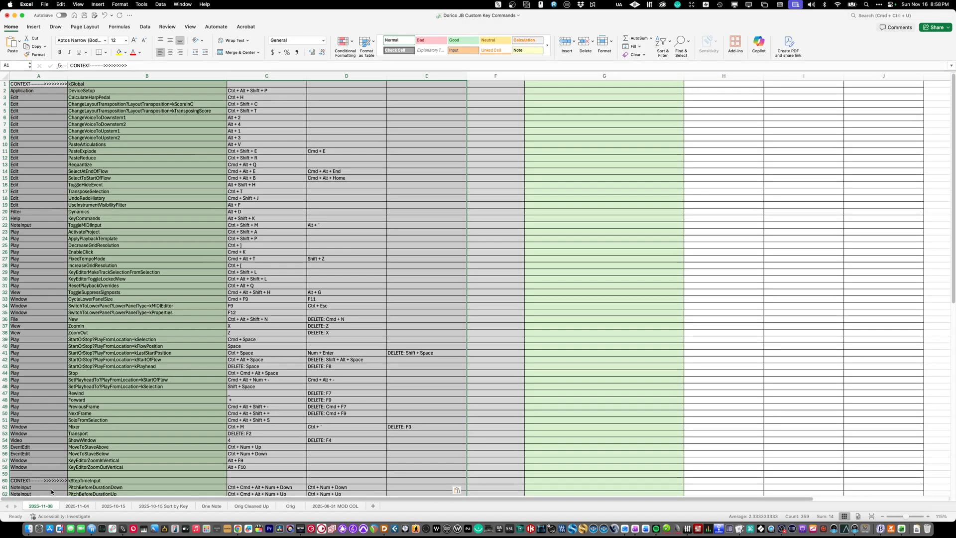
Examine the pasted key commands, from the kGlobal context through kWriteMode, including their shortcuts and DELETE entries.
{"action": "left_click", "coordinate": [142, 333]}
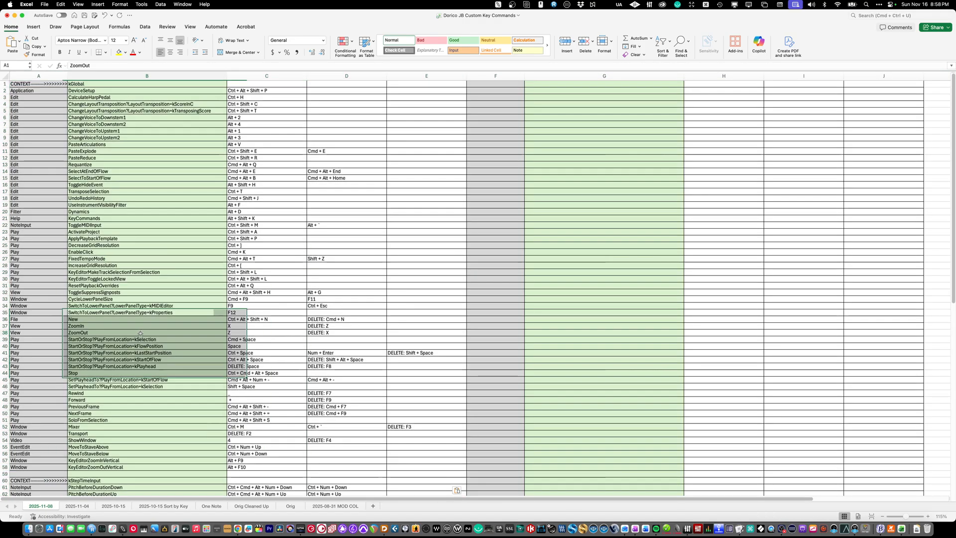
{"action": "left_click", "coordinate": [104, 158]}
{"action": "scroll", "coordinate": [149, 294], "scroll_direction": "down", "scroll_amount": 10}
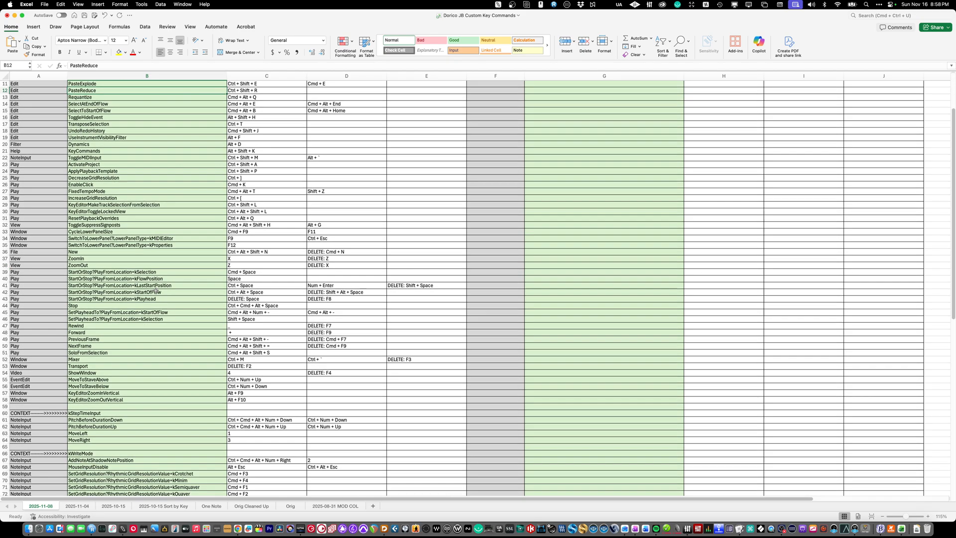
{"action": "scroll", "coordinate": [146, 307], "scroll_direction": "down", "scroll_amount": 5}
{"action": "scroll", "coordinate": [149, 318], "scroll_direction": "up", "scroll_amount": 20}
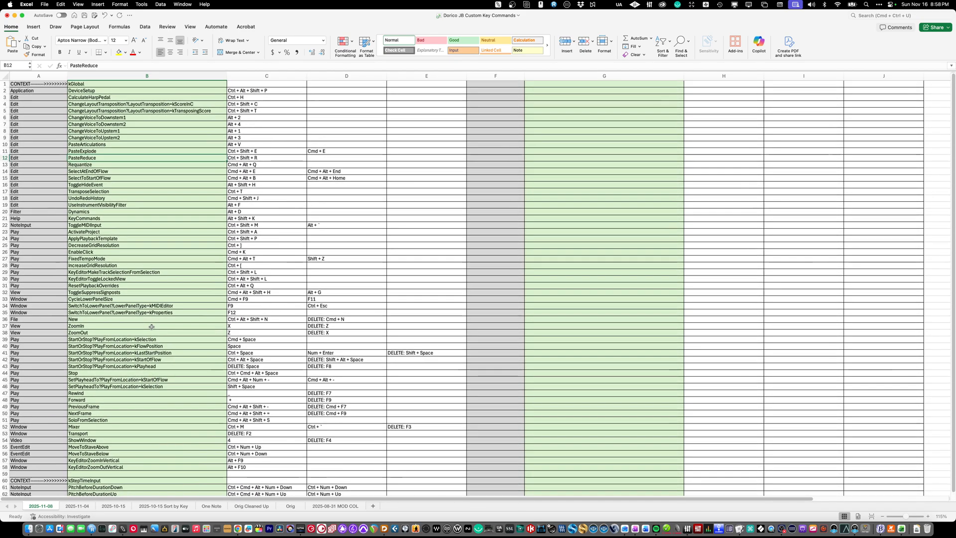
{"action": "left_click", "coordinate": [270, 124]}
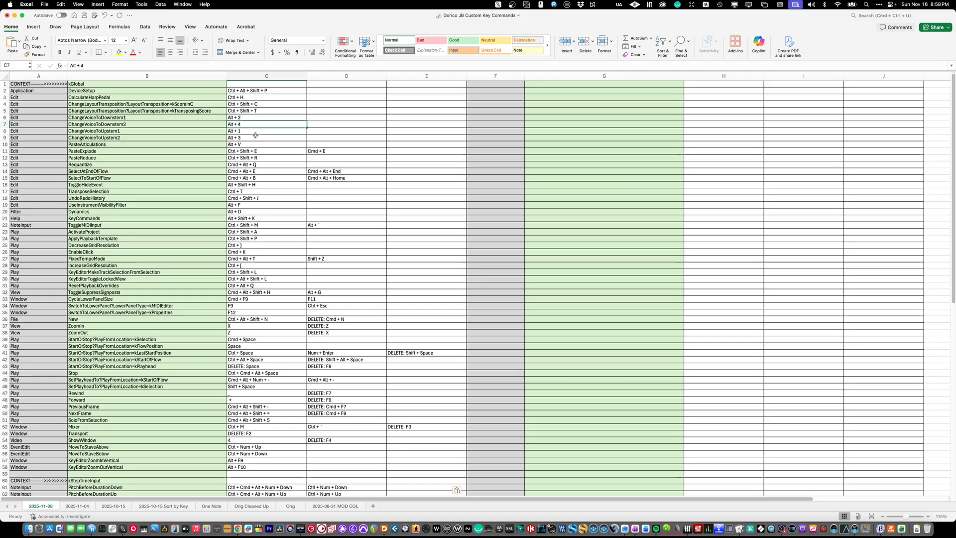
{"action": "scroll", "coordinate": [339, 214], "scroll_direction": "down", "scroll_amount": 3}
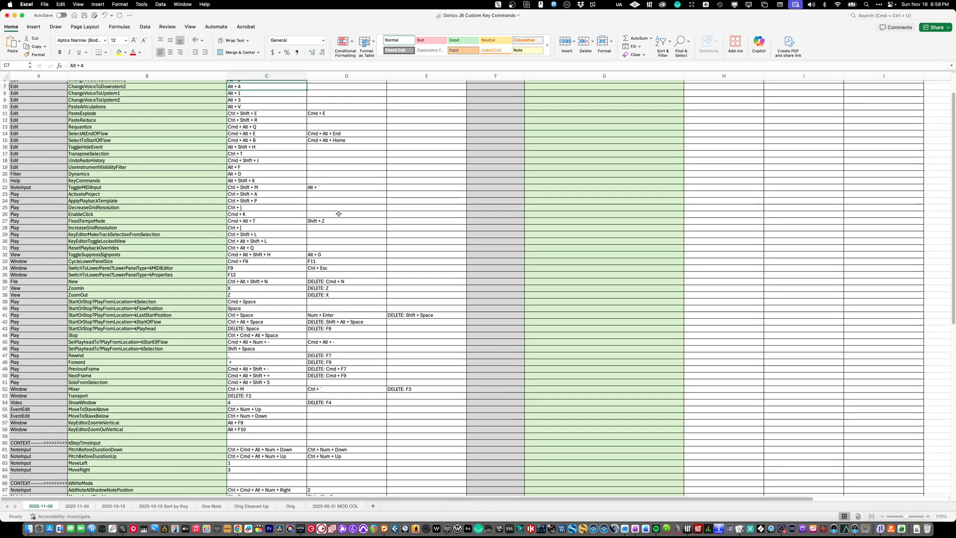
{"action": "scroll", "coordinate": [339, 213], "scroll_direction": "up", "scroll_amount": 2}
{"action": "left_click", "coordinate": [326, 397]}
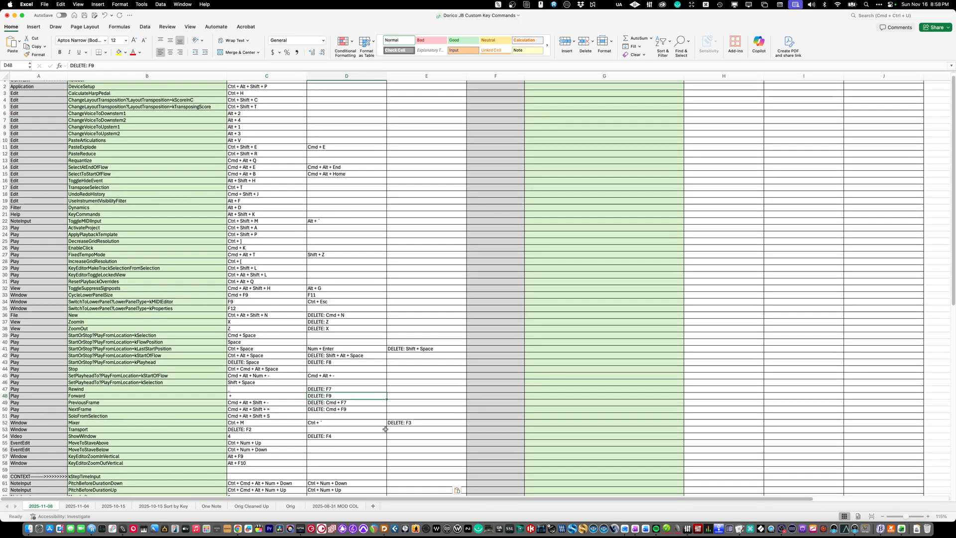
Replace the BBEdit text with the list using Mac modifier symbols, and paste that version into Excel at cell F1.
{"action": "key", "text": "super+Tab"}
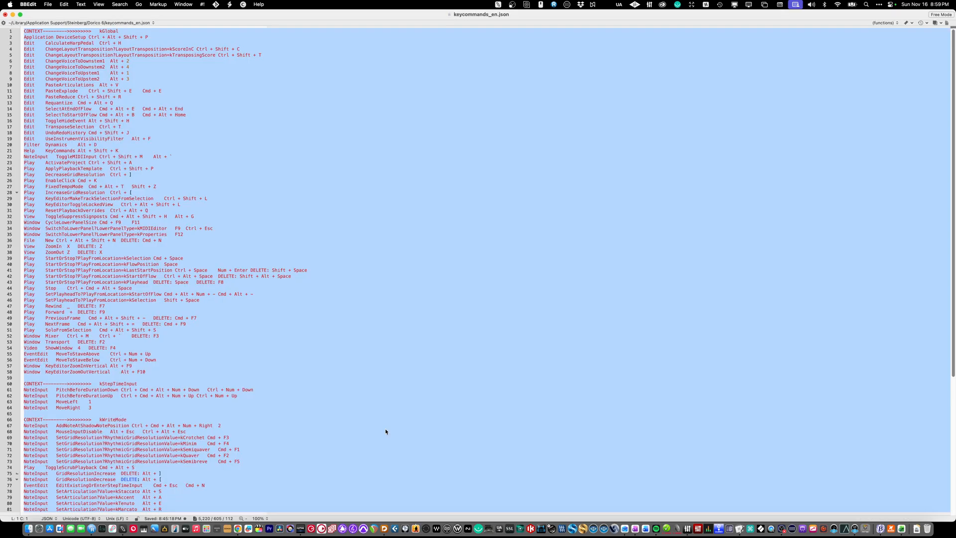
{"action": "key", "text": "super+v"}
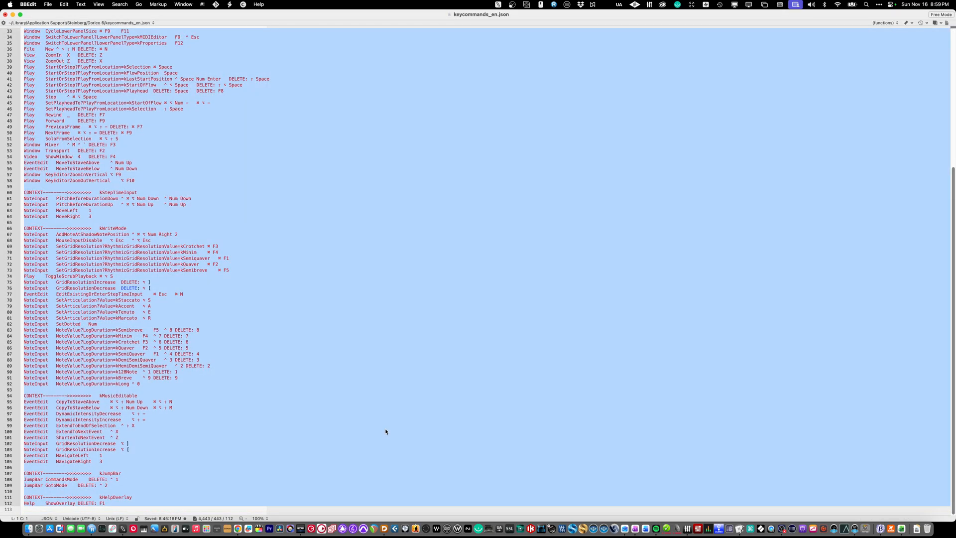
{"action": "key", "text": "super+Tab"}
{"action": "scroll", "coordinate": [245, 158], "scroll_direction": "up", "scroll_amount": 1}
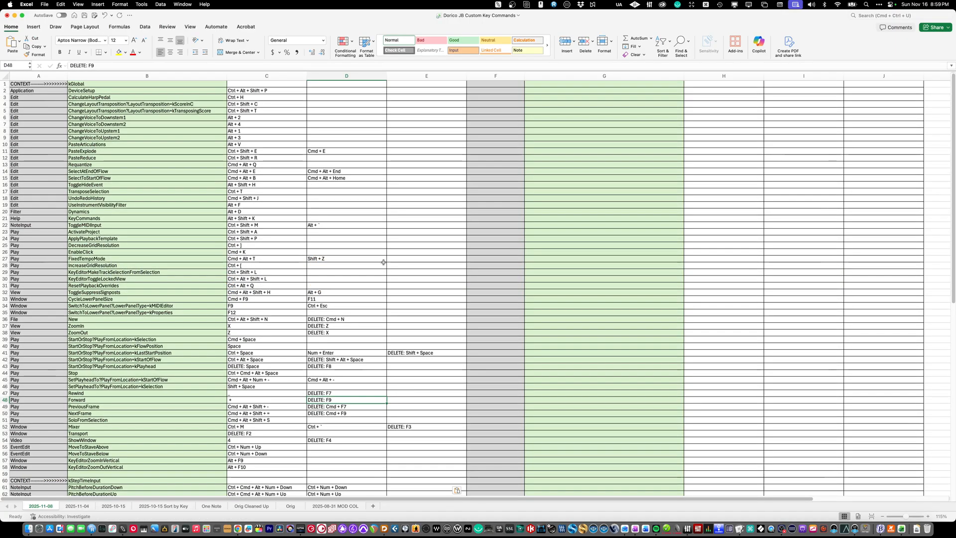
{"action": "left_click", "coordinate": [487, 83]}
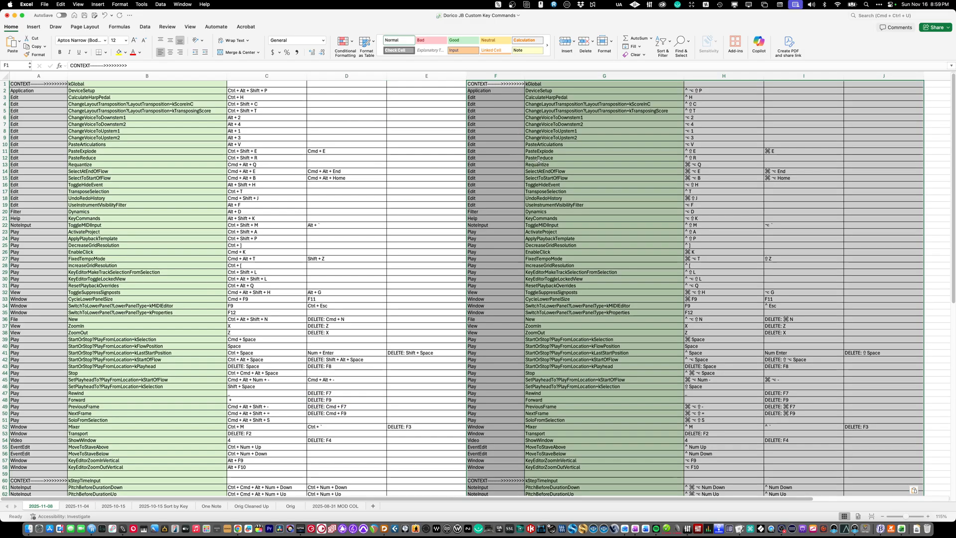
{"action": "key", "text": "super+v"}
Compare the shortcuts written with modifier names in column C to those with modifier symbols in column H.
{"action": "left_click", "coordinate": [627, 152]}
{"action": "left_click", "coordinate": [709, 145]}
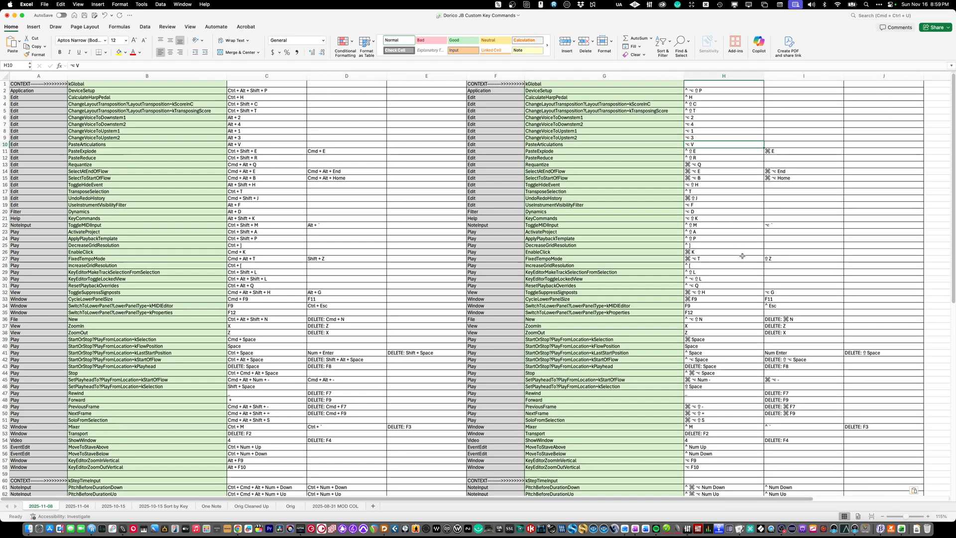
{"action": "left_click", "coordinate": [246, 165]}
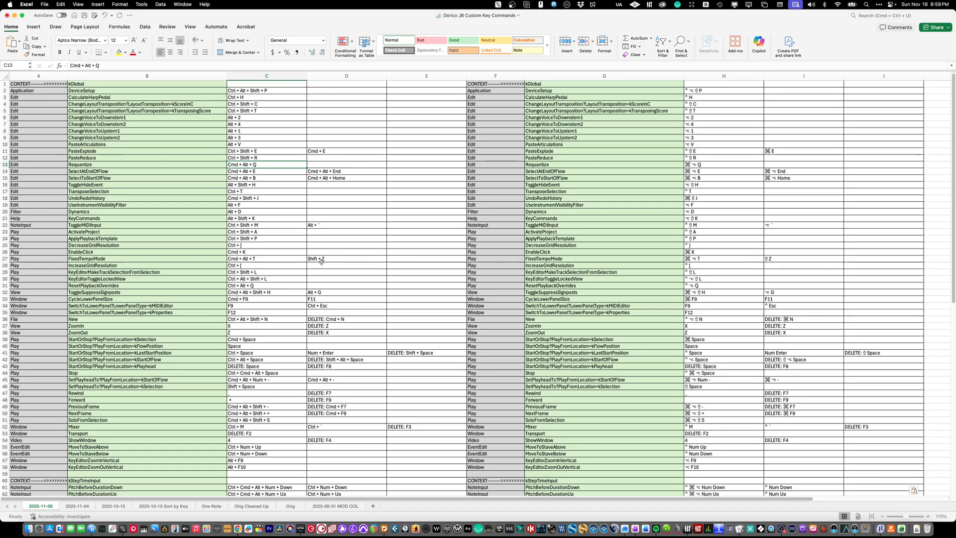
{"action": "left_click", "coordinate": [724, 152]}
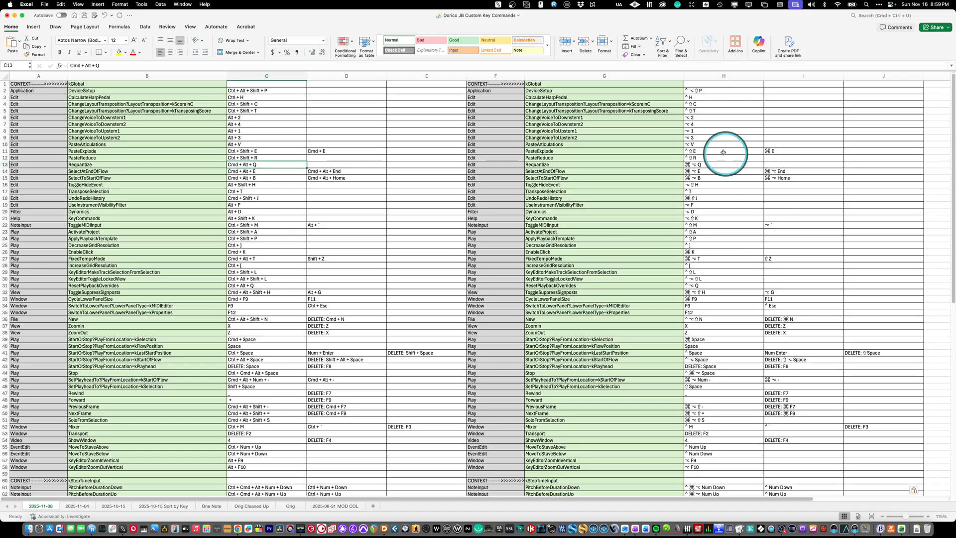
Save the workbook and look over both converted key command lists from kGlobal down to kMusicEditable.
{"action": "key", "text": "super+s"}
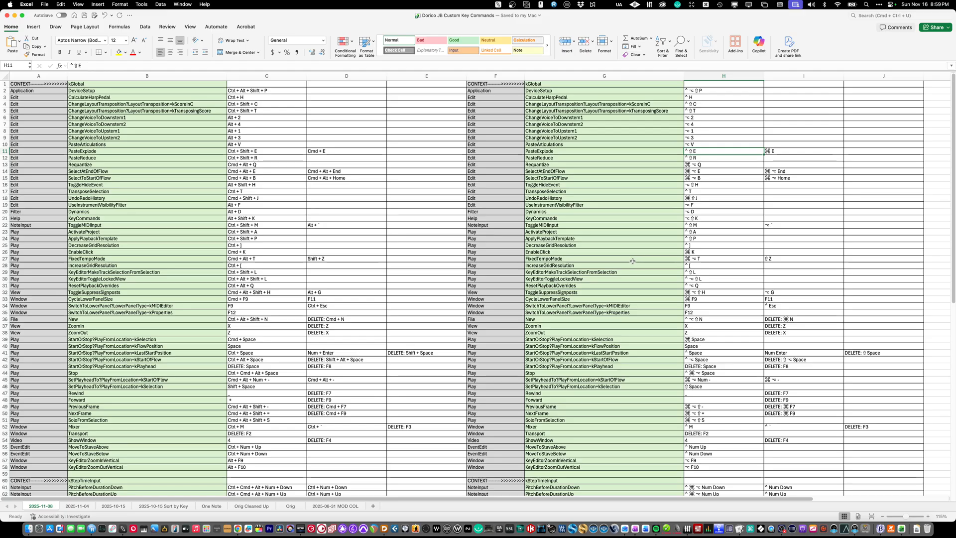
{"action": "left_click", "coordinate": [570, 267]}
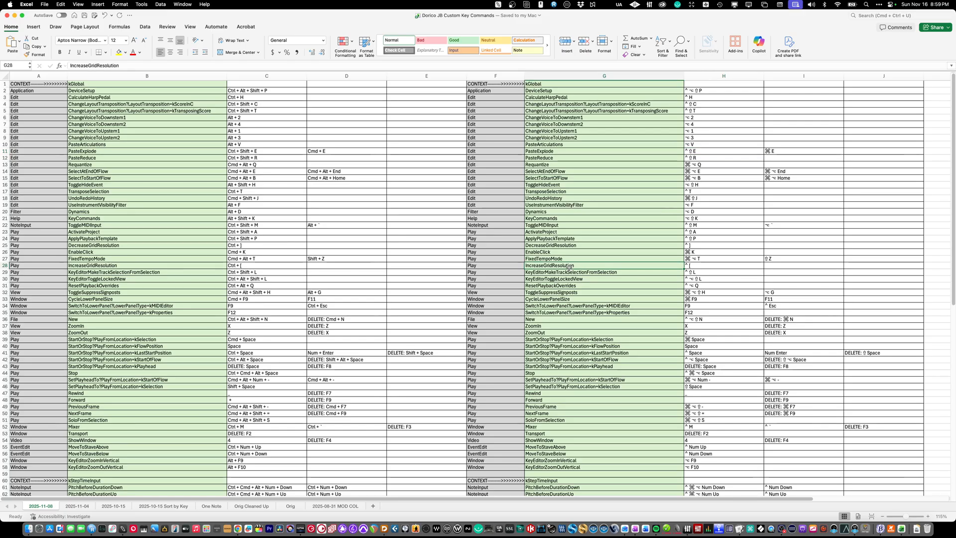
{"action": "scroll", "coordinate": [477, 307], "scroll_direction": "down", "scroll_amount": 15}
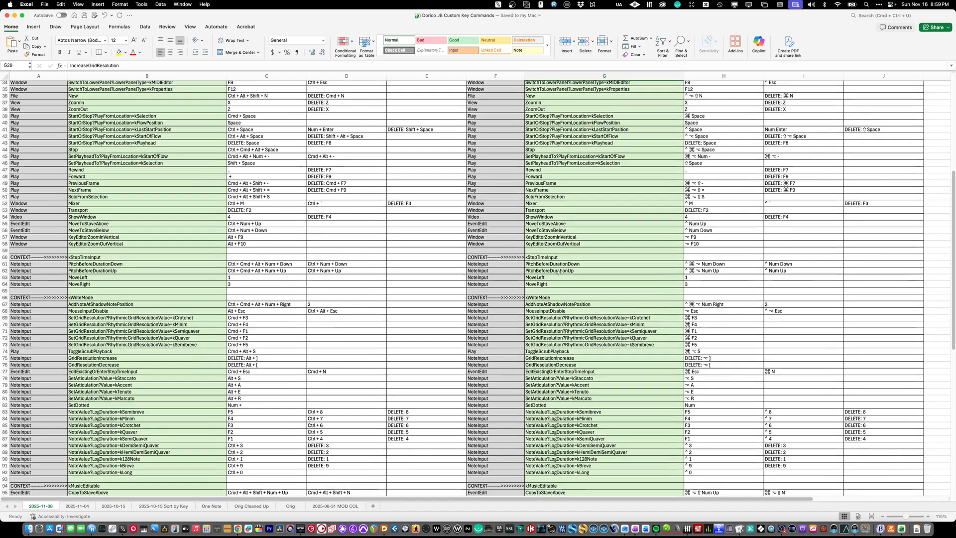
{"action": "scroll", "coordinate": [430, 310], "scroll_direction": "up", "scroll_amount": 15}
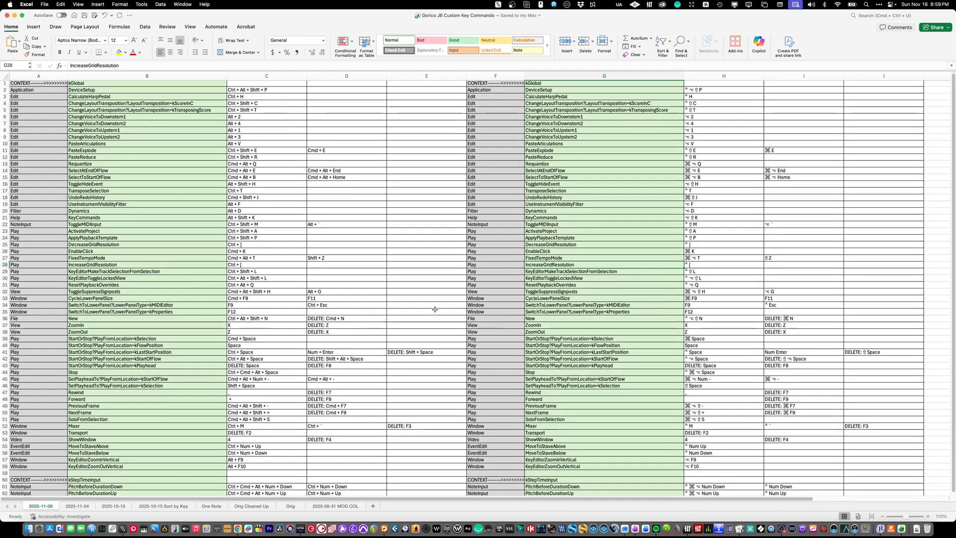
{"action": "scroll", "coordinate": [430, 309], "scroll_direction": "up", "scroll_amount": 1}
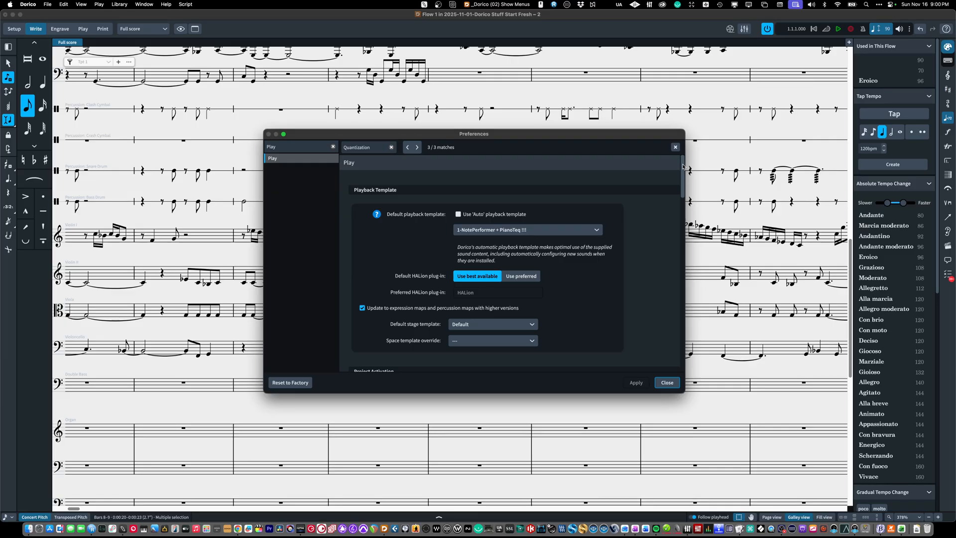
In Dorico, examine the Play preferences, from the playback template and project activation to the MIDI input devices and quantization settings.
{"action": "left_click", "coordinate": [698, 183]}
{"action": "mouse_move", "coordinate": [682, 182]}
{"action": "left_mouse_down"}
{"action": "mouse_move", "coordinate": [683, 279]}
{"action": "mouse_move", "coordinate": [682, 194]}
{"action": "left_mouse_up"}
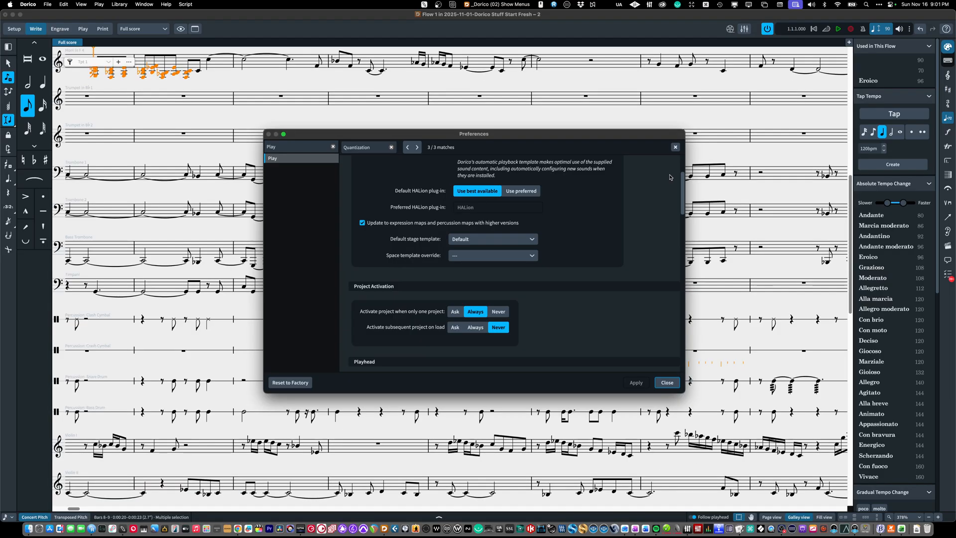
{"action": "left_click", "coordinate": [683, 345]}
{"action": "left_click", "coordinate": [683, 344]}
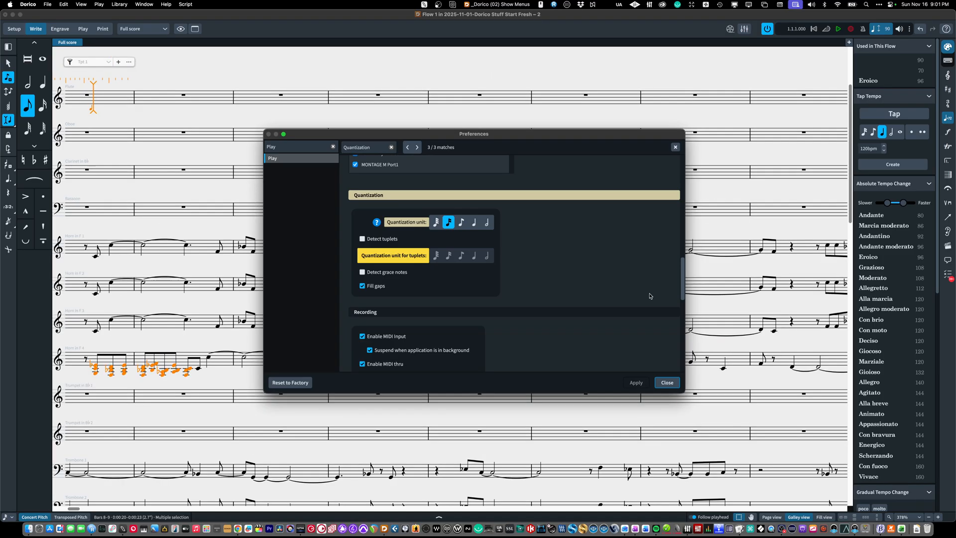
{"action": "left_click", "coordinate": [683, 164]}
{"action": "left_click", "coordinate": [683, 164]}
{"action": "left_click", "coordinate": [683, 163]}
{"action": "left_click", "coordinate": [683, 347]}
{"action": "left_click", "coordinate": [683, 347]}
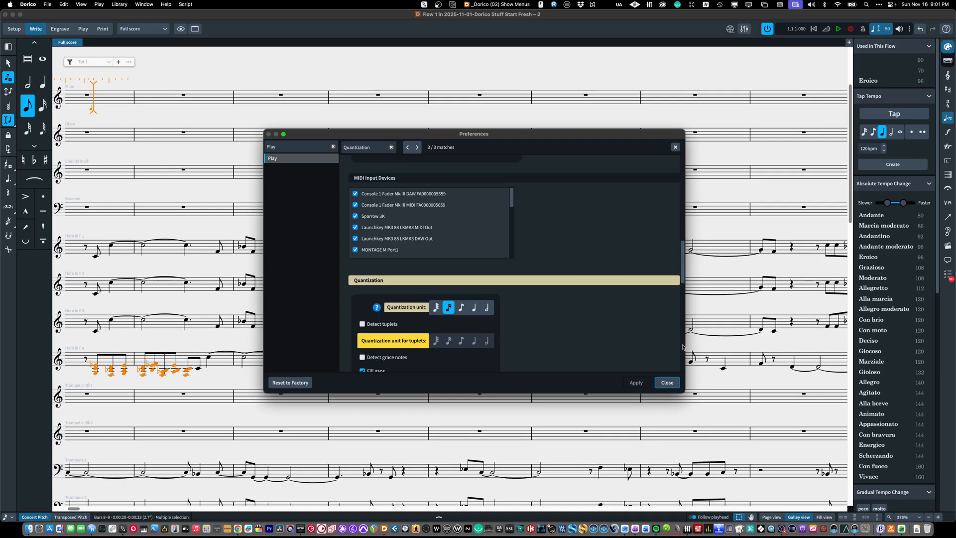
{"action": "left_click", "coordinate": [683, 166]}
{"action": "left_click", "coordinate": [683, 167]}
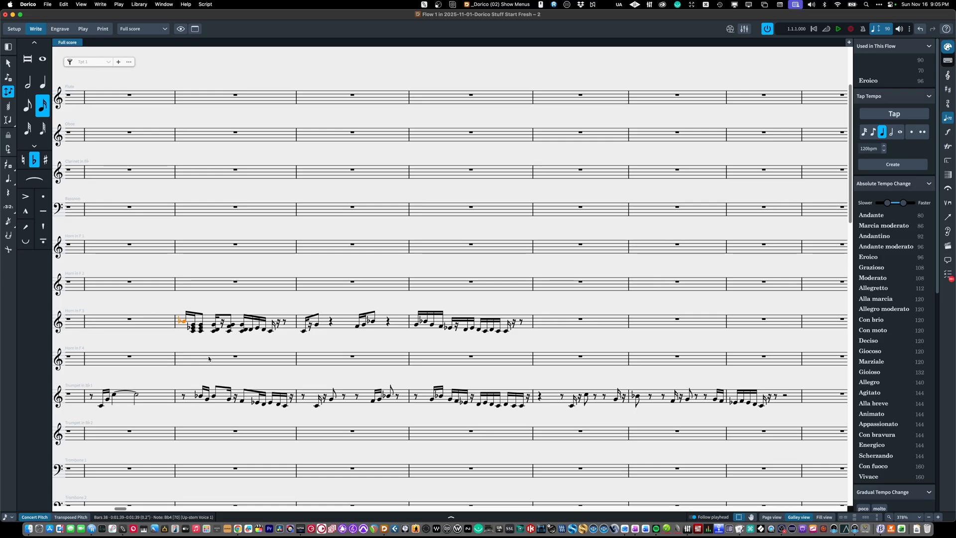
Start note input at the selected B-flat in bar 38 and toggle pitch before duration, leaving it on.
{"action": "key", "text": "shift+n"}
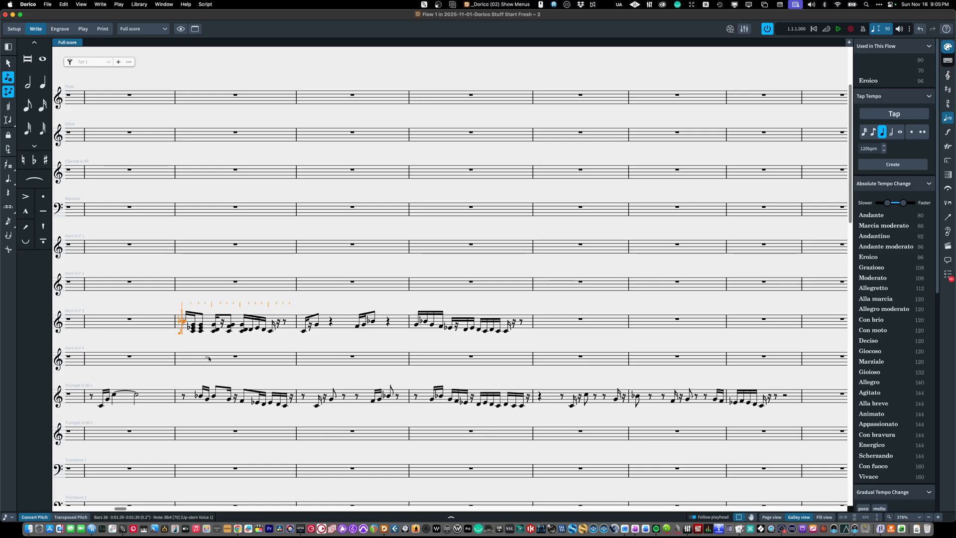
{"action": "key", "text": "k"}
{"action": "key", "text": "k"}
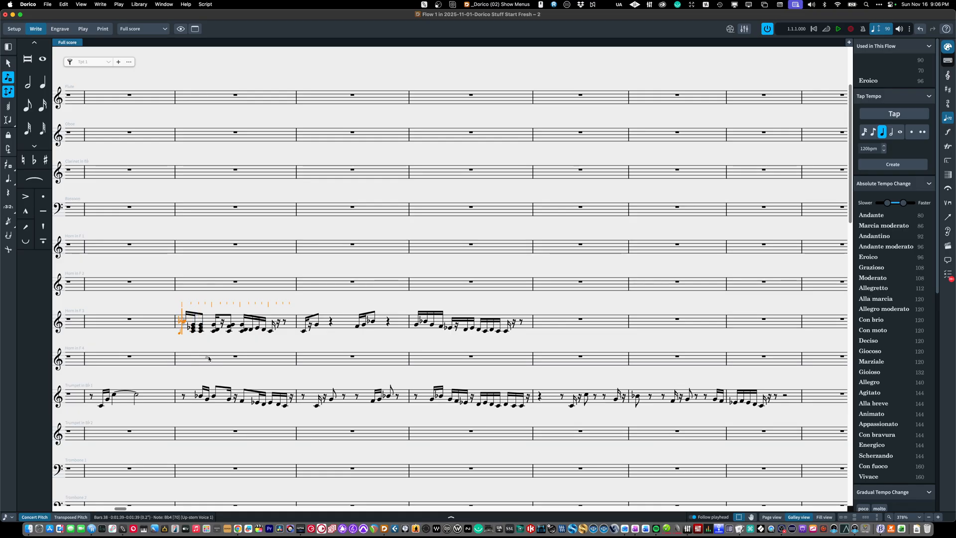
Search the key commands for "shadow" and check the shortcuts assigned to Add Note At Shadow Notehead Pitch.
{"action": "key", "text": "super+comma"}
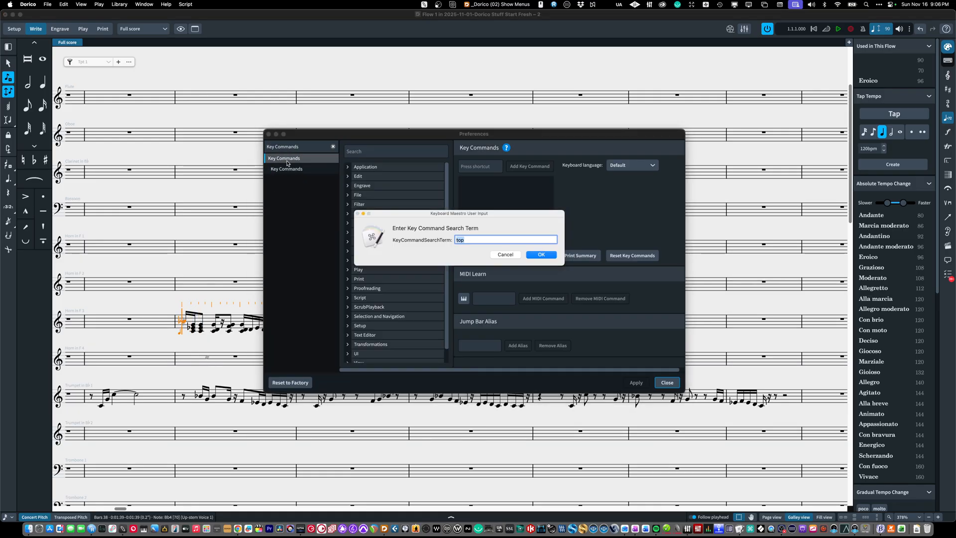
{"action": "type", "text": "shodow"}
{"action": "key", "text": "Return"}
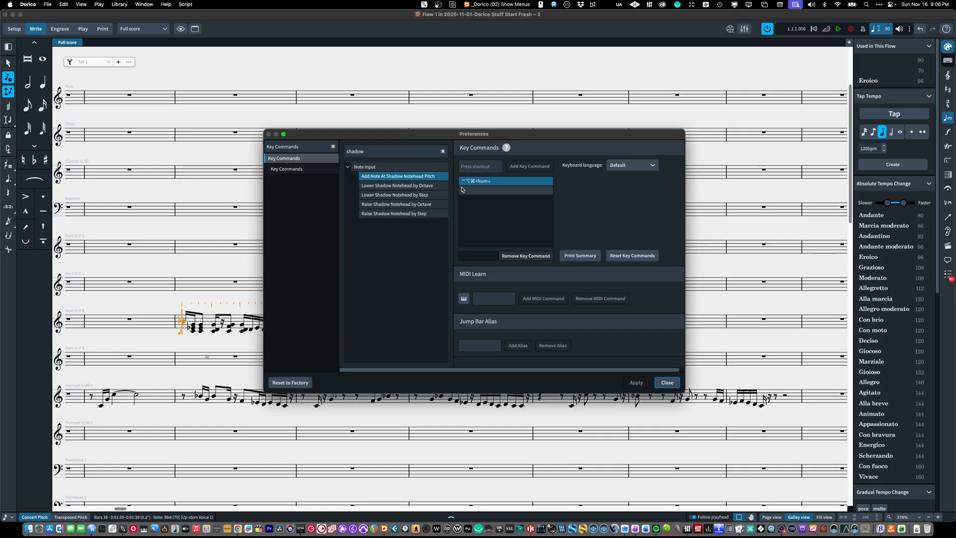
{"action": "left_click", "coordinate": [408, 177]}
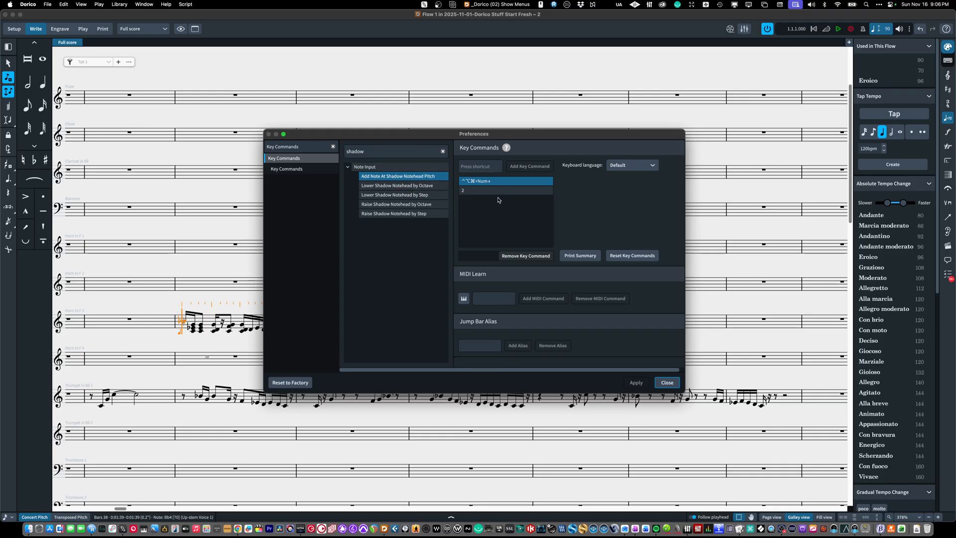
{"action": "key", "text": "Escape"}
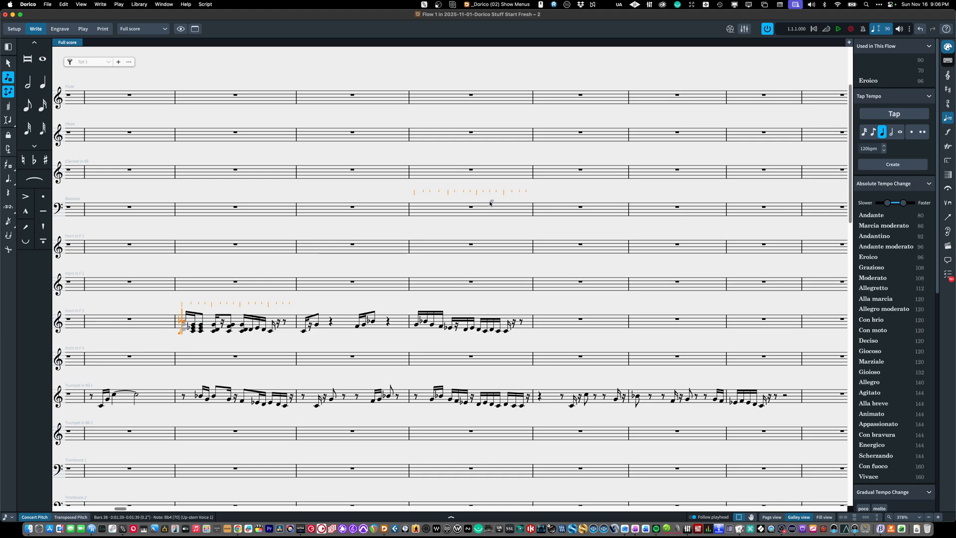
Add shadow notes to the first chords of bar 38, toggling Lock to Duration on and off along the way.
{"action": "key", "text": "4"}
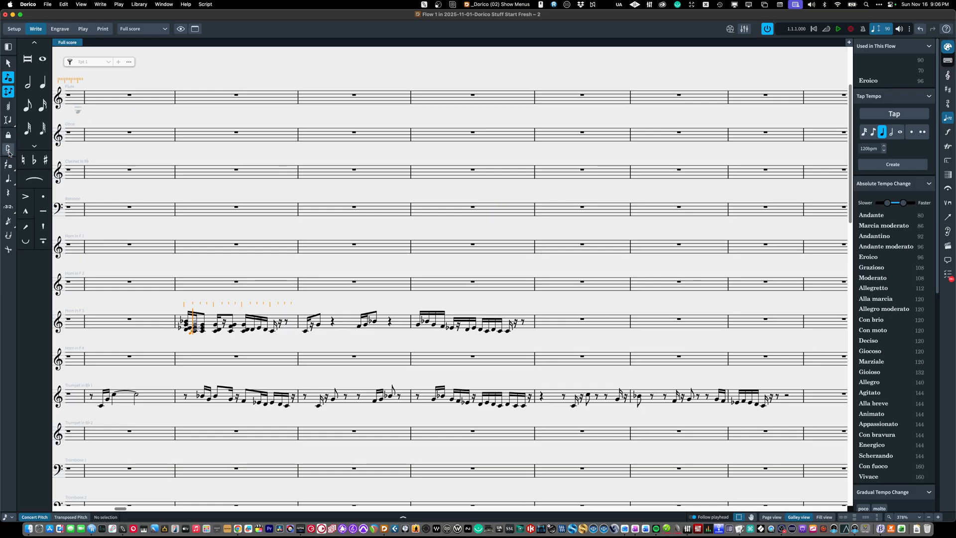
{"action": "key", "text": "l"}
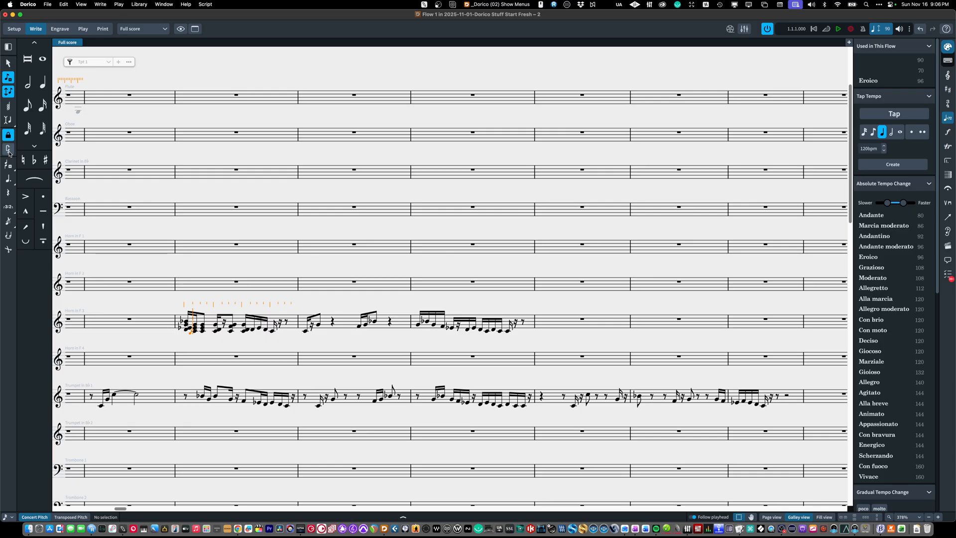
{"action": "key", "text": "l"}
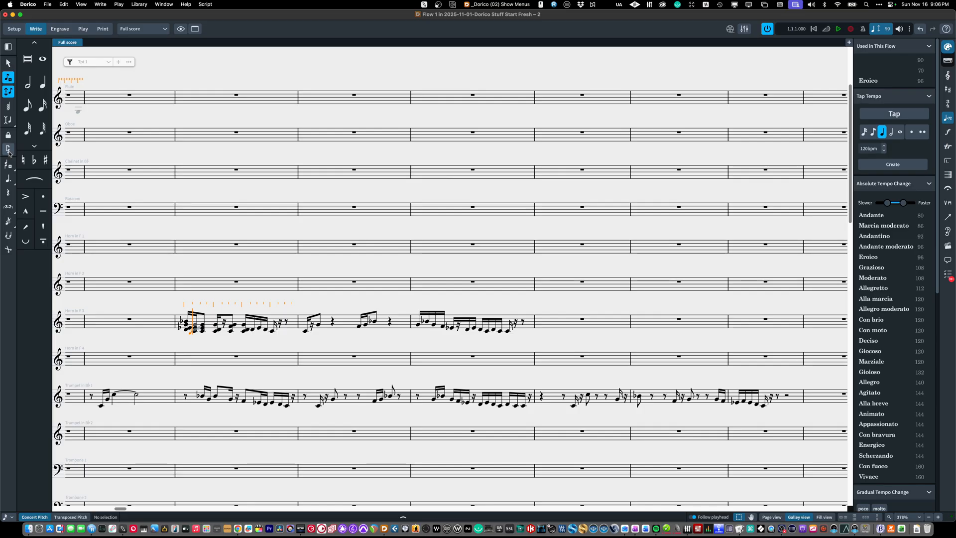
{"action": "key", "text": "Right"}
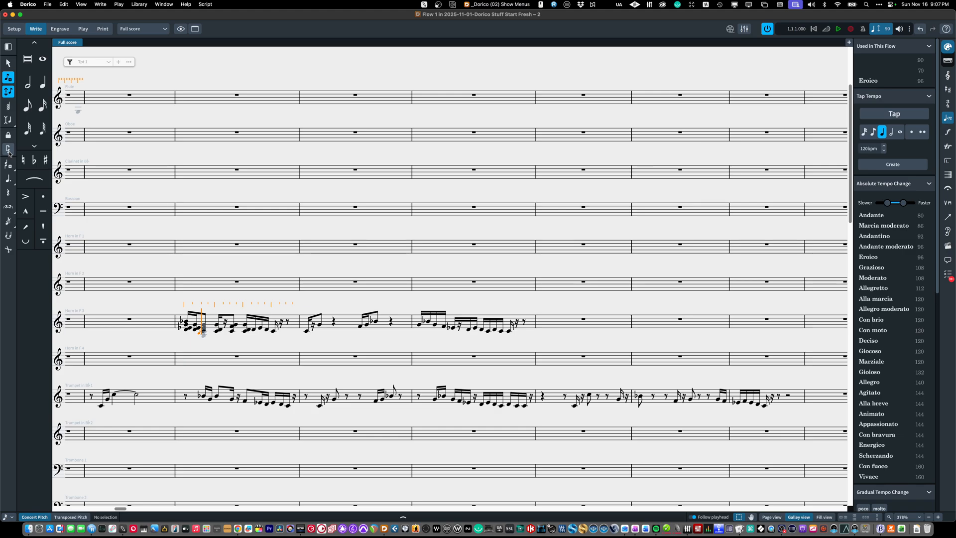
{"action": "key", "text": "b"}
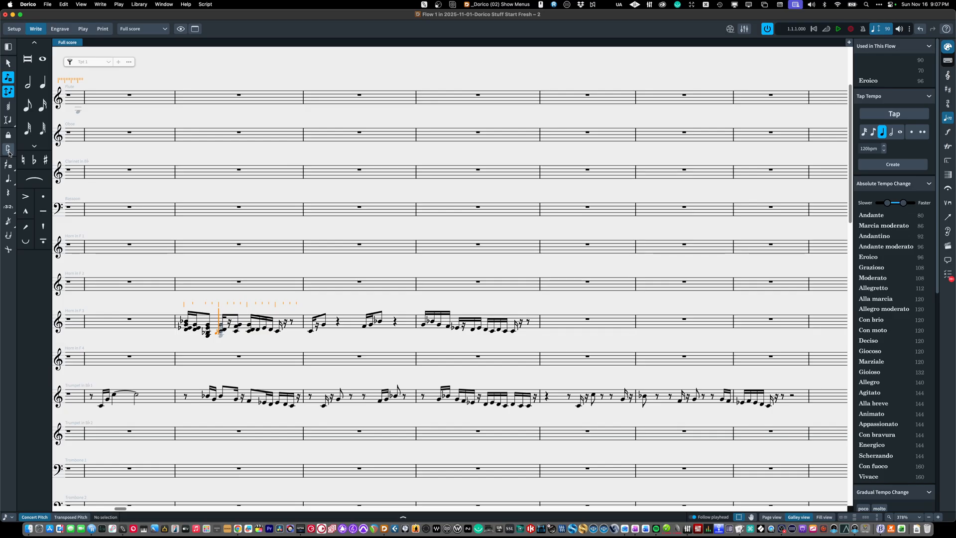
Review the "4 Swaps K and L" macro in Keyboard Maestro and try it in Dorico to swap pitch before duration and Lock to Duration.
{"action": "key", "text": "super+Tab"}
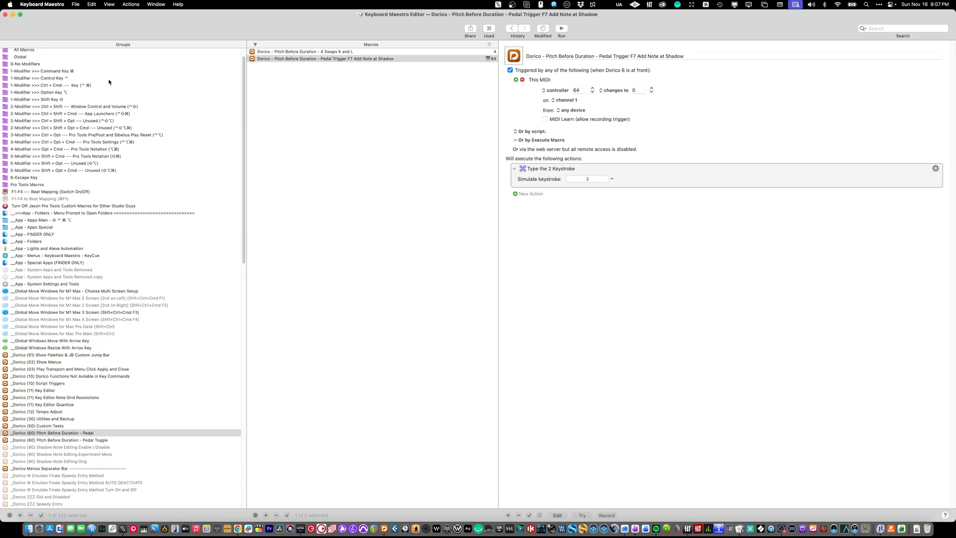
{"action": "left_click", "coordinate": [311, 52]}
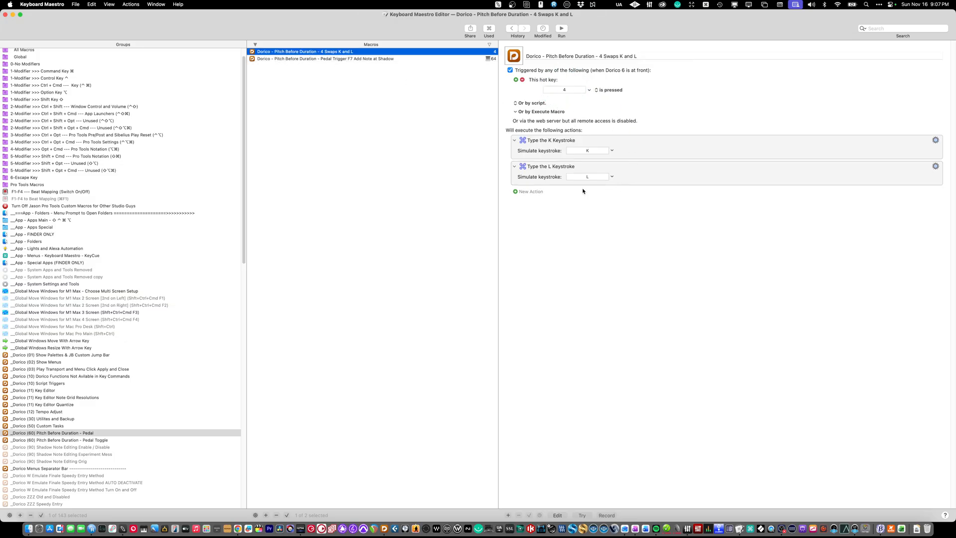
{"action": "key", "text": "super+Tab"}
{"action": "key", "text": "4"}
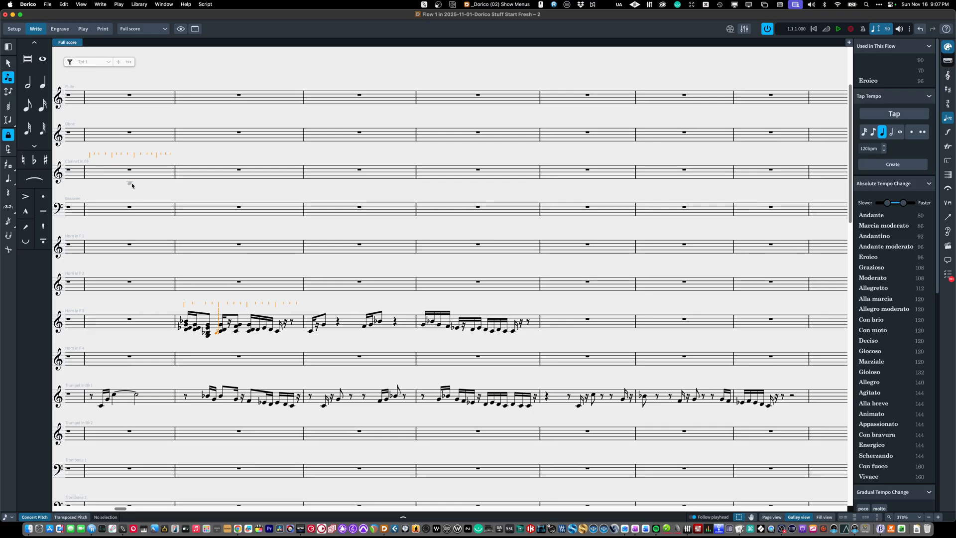
{"action": "key", "text": "k"}
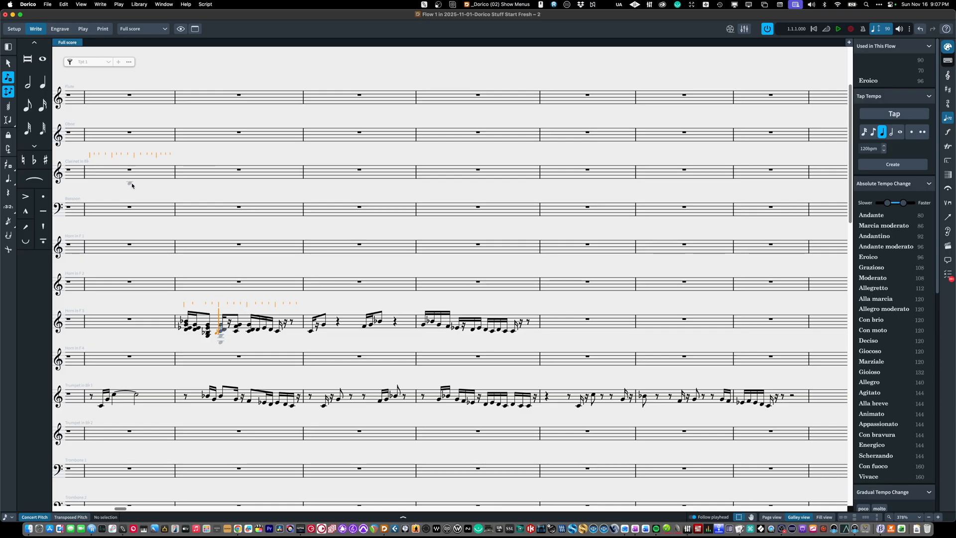
Add shadow notes to the next chords in bar 38, moving the caret forward and using the mode-swapping macro.
{"action": "key", "text": "4"}
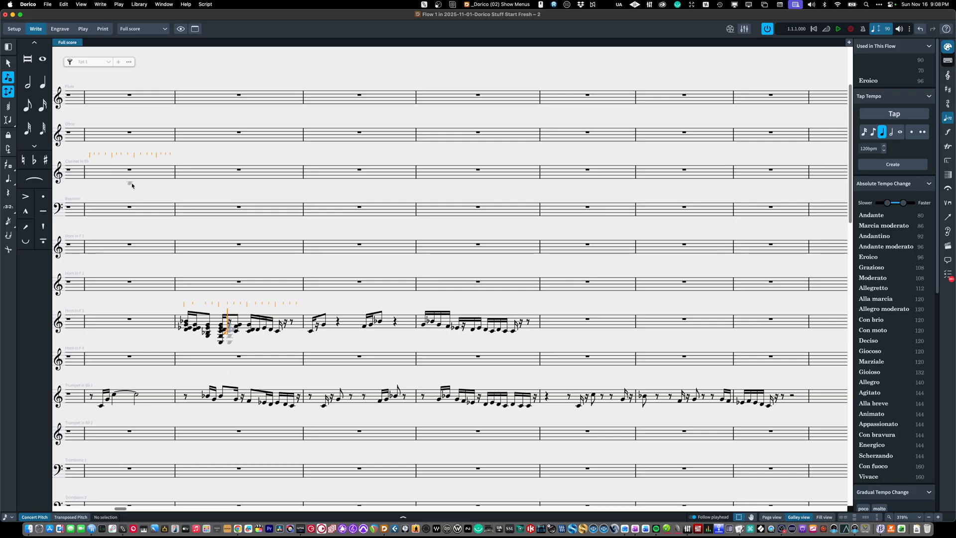
{"action": "key", "text": "Right"}
{"action": "key", "text": "4"}
Check the "Pedal Trigger F7 Add Note at Shadow" macro in Keyboard Maestro, and continue changing notes at the caret in Dorico's bar 38.
{"action": "key", "text": "super+Tab"}
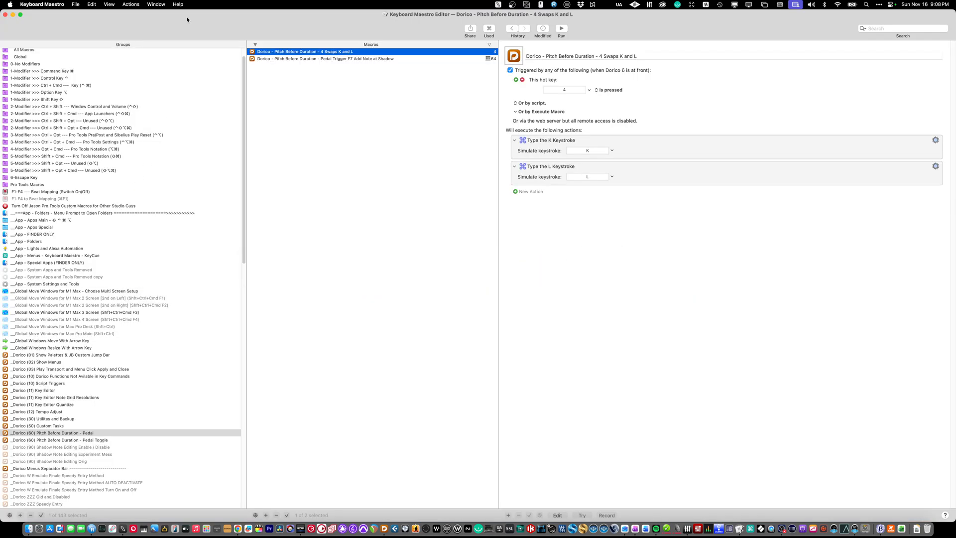
{"action": "left_click", "coordinate": [293, 59]}
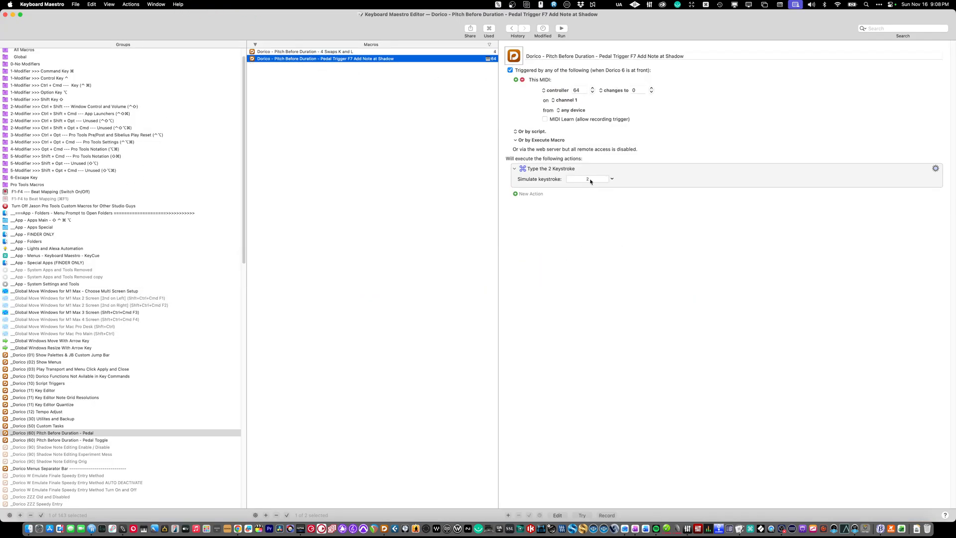
{"action": "key", "text": "super+Tab"}
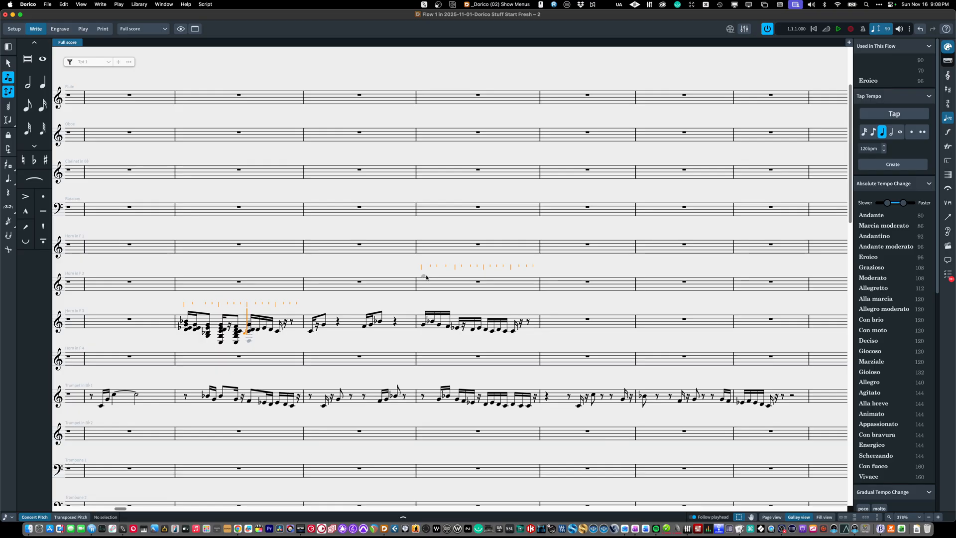
{"action": "key", "text": "4"}
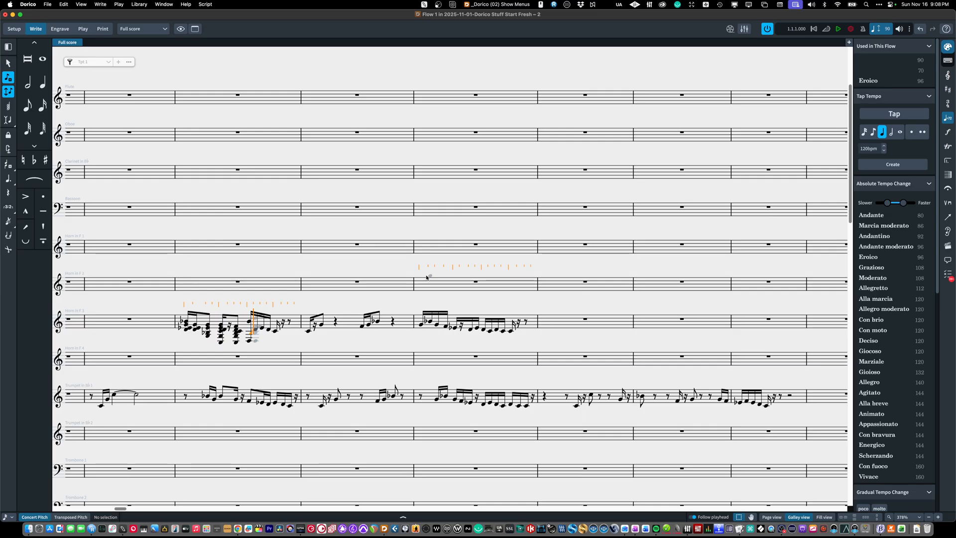
{"action": "key", "text": "4"}
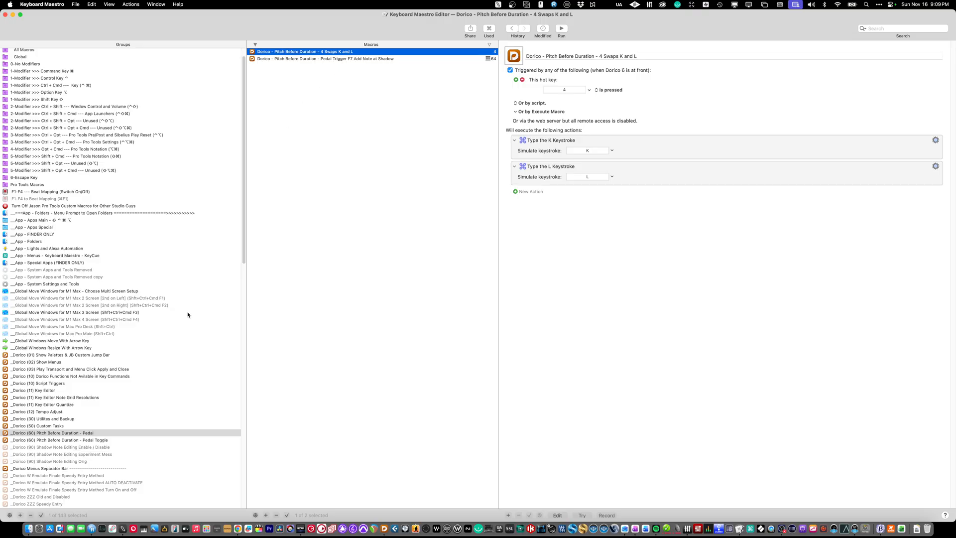
Compare both macros in the Pitch Before Duration - Pedal group with the "1-3 and Pedal Toggle" macro that activates or deactivates that group.
{"action": "left_click", "coordinate": [345, 59]}
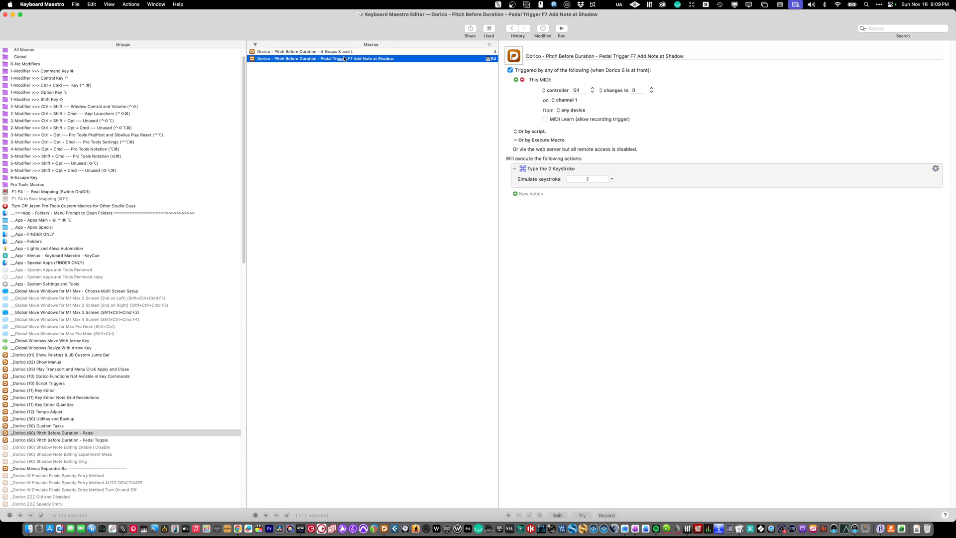
{"action": "left_click", "coordinate": [344, 53]}
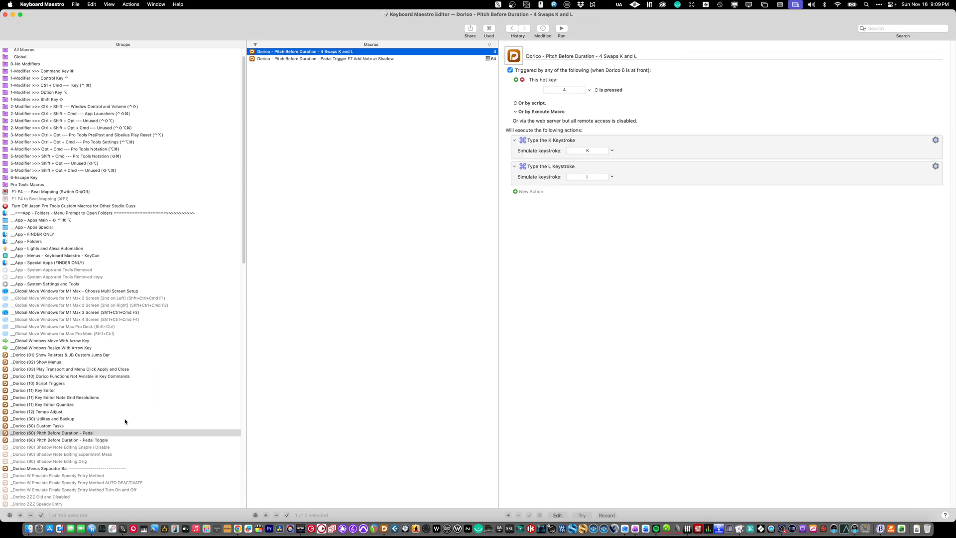
{"action": "left_click", "coordinate": [96, 440]}
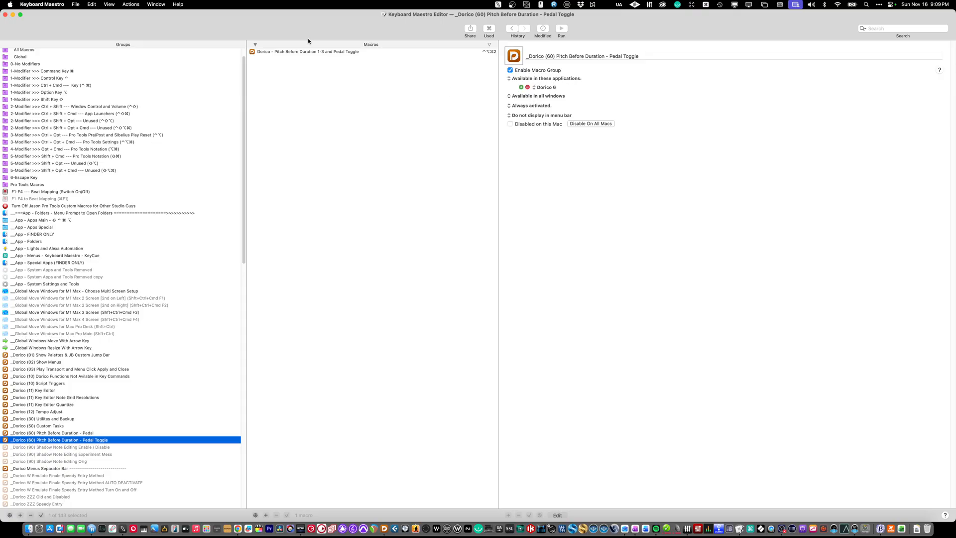
{"action": "left_click", "coordinate": [301, 53]}
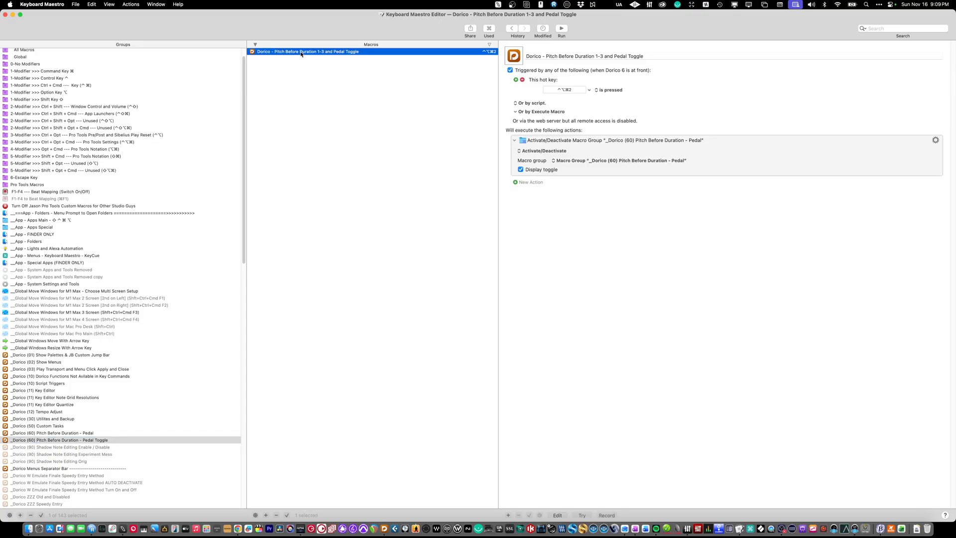
{"action": "left_click", "coordinate": [83, 433]}
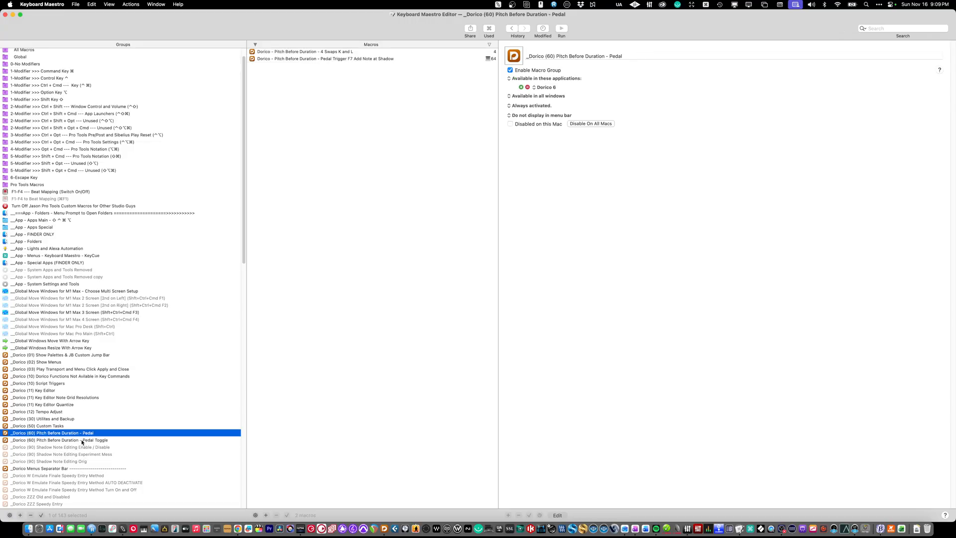
Review the "Pitch Before Duration 1-3 and Pedal Toggle" macro in Keyboard Maestro, and try the mode-swapping macro at the caret in Dorico.
{"action": "left_click", "coordinate": [82, 440]}
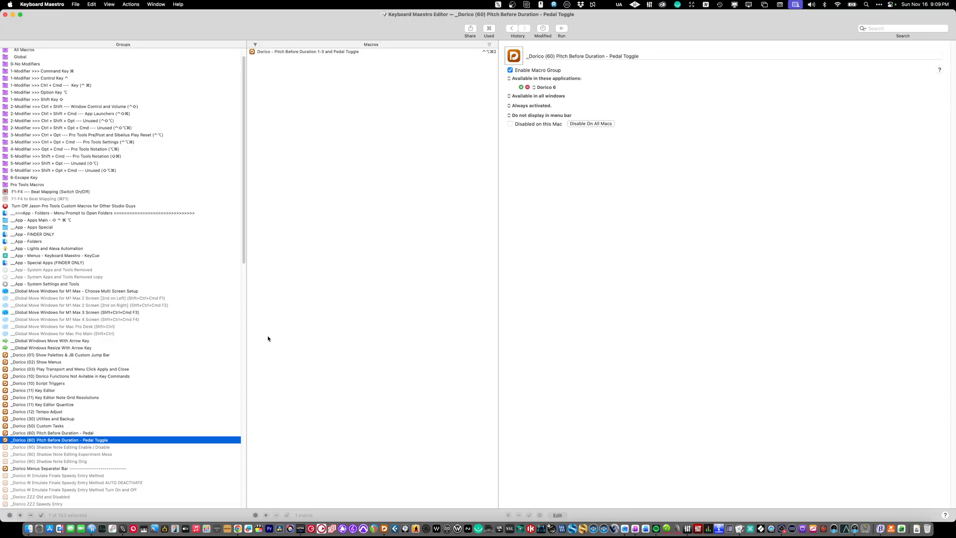
{"action": "left_click", "coordinate": [310, 53]}
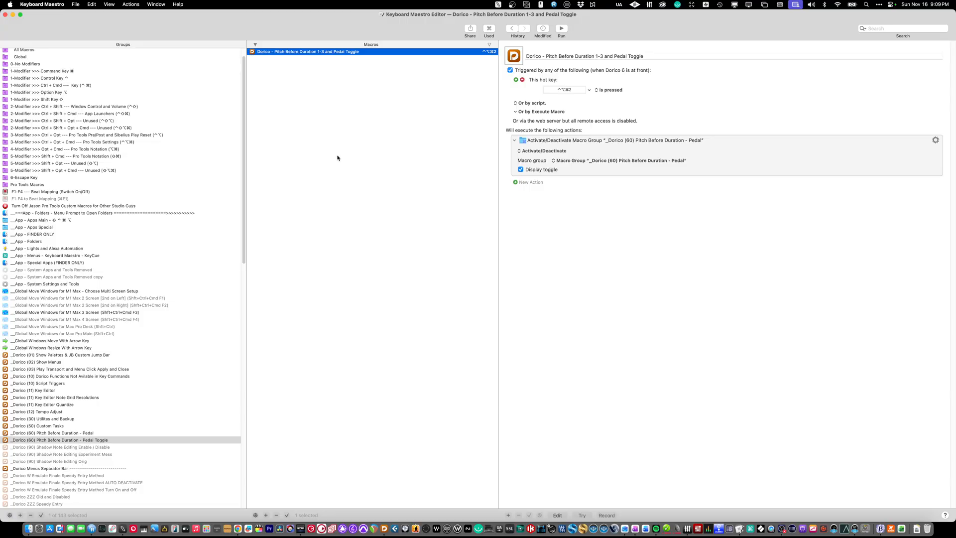
{"action": "key", "text": "super+Tab"}
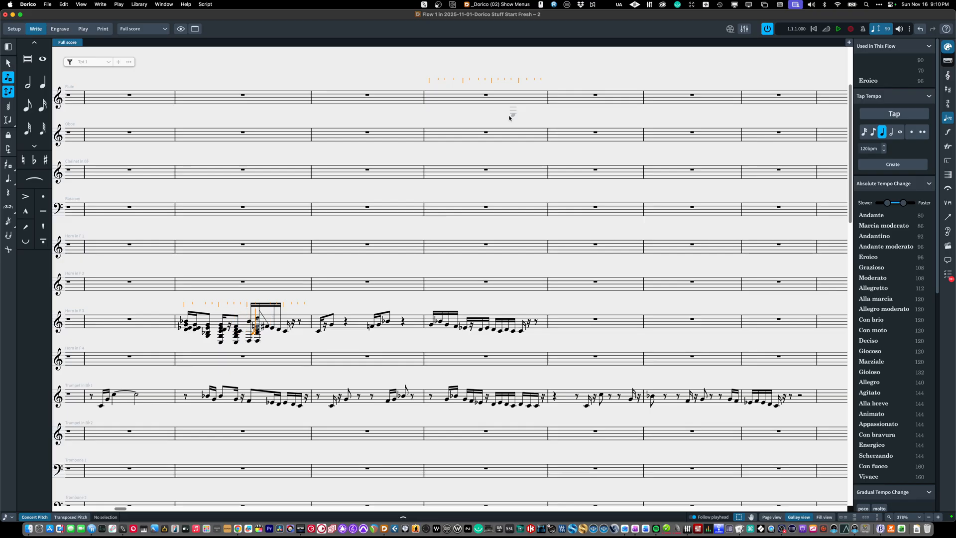
{"action": "key", "text": "4"}
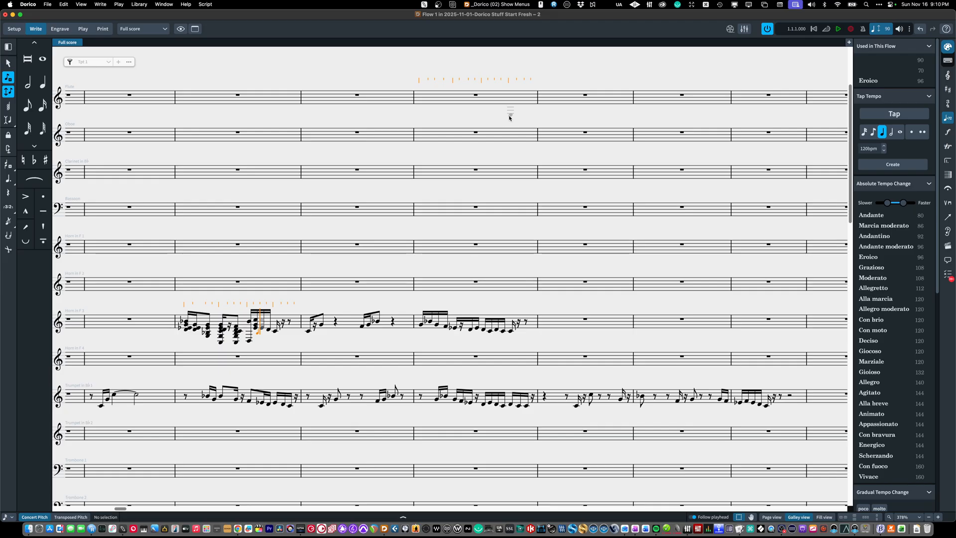
Find the key commands matching "shadow" in Dorico's Preferences, inspect Add Note At Shadow Notehead Pitch, and close Preferences.
{"action": "key", "text": "super+comma"}
{"action": "type", "text": "Key Commands"}
{"action": "left_click", "coordinate": [287, 159]}
{"action": "key", "text": "Return"}
{"action": "type", "text": "shadow"}
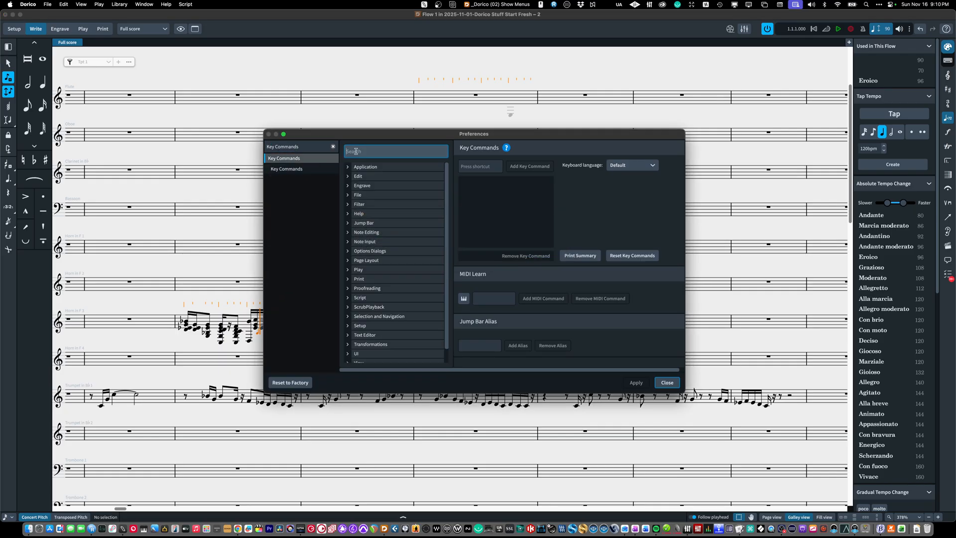
{"action": "left_click", "coordinate": [394, 178]}
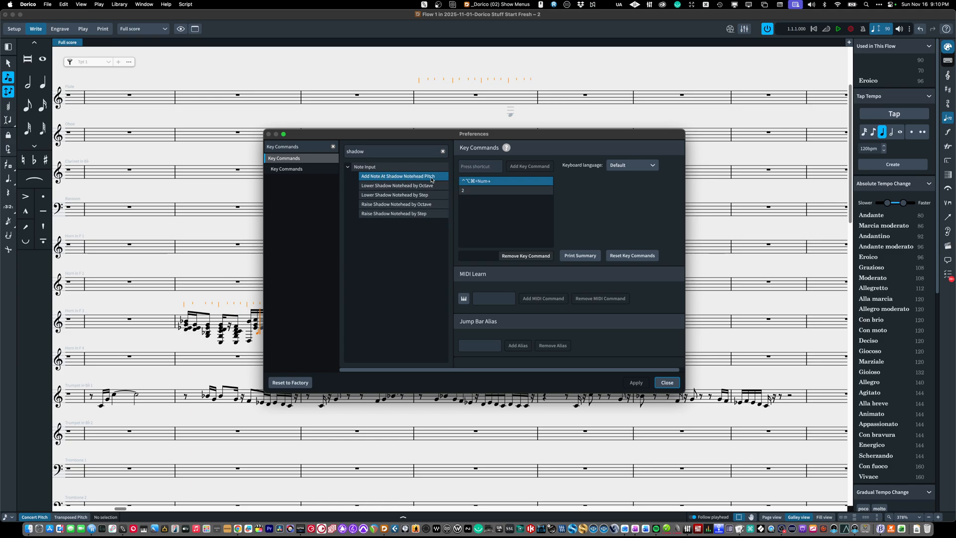
{"action": "left_click", "coordinate": [672, 383]}
Repeat the "shadow" key command search through the Keyboard Maestro search term prompt, review the shadow notehead commands, and close Preferences.
{"action": "key", "text": "super+comma"}
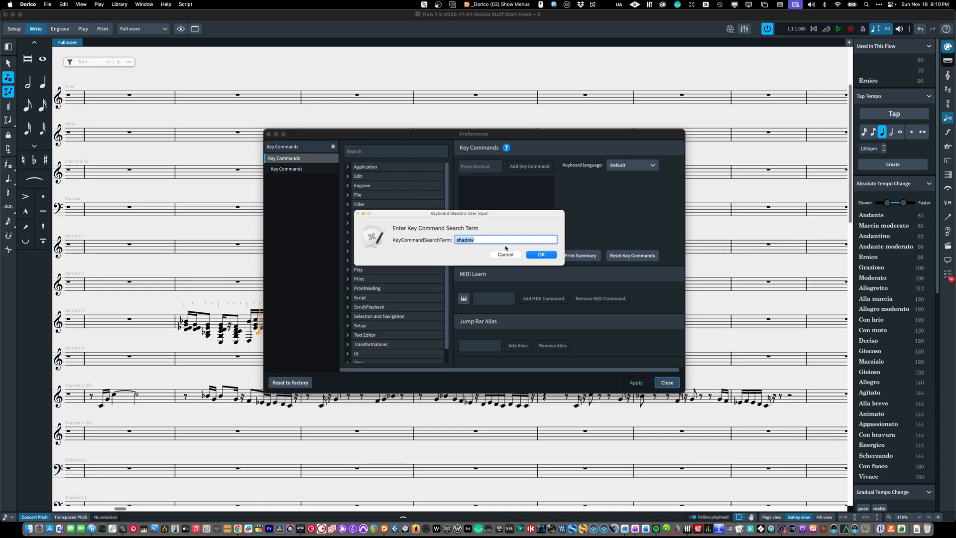
{"action": "left_click", "coordinate": [540, 255]}
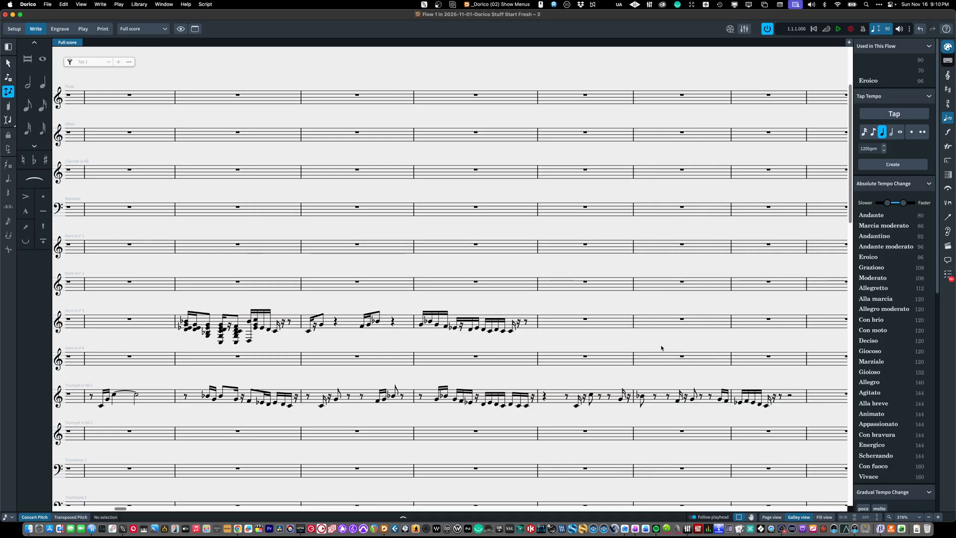
{"action": "key", "text": "super+comma"}
{"action": "key", "text": "Return"}
{"action": "left_click", "coordinate": [355, 151]}
{"action": "type", "text": "shadow"}
{"action": "left_click", "coordinate": [395, 177]}
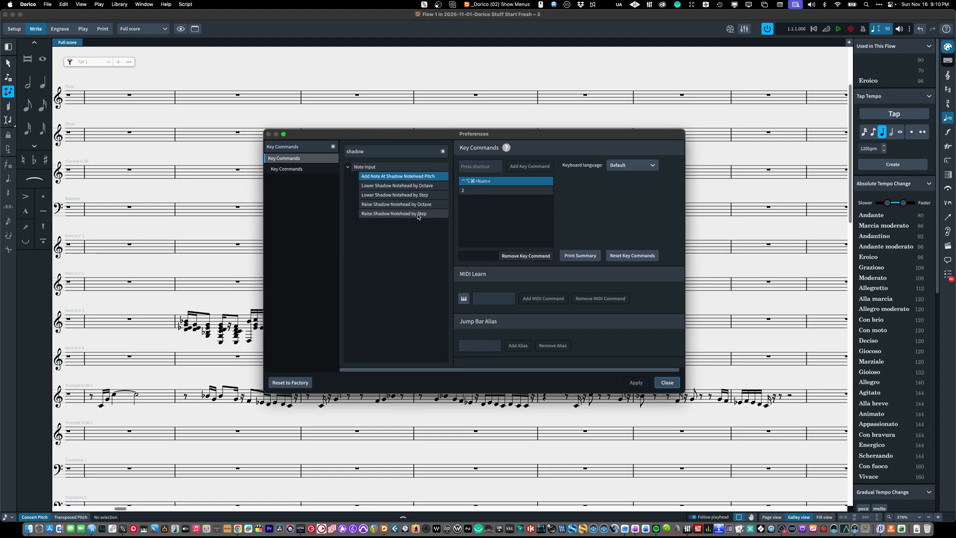
{"action": "key", "text": "Escape"}
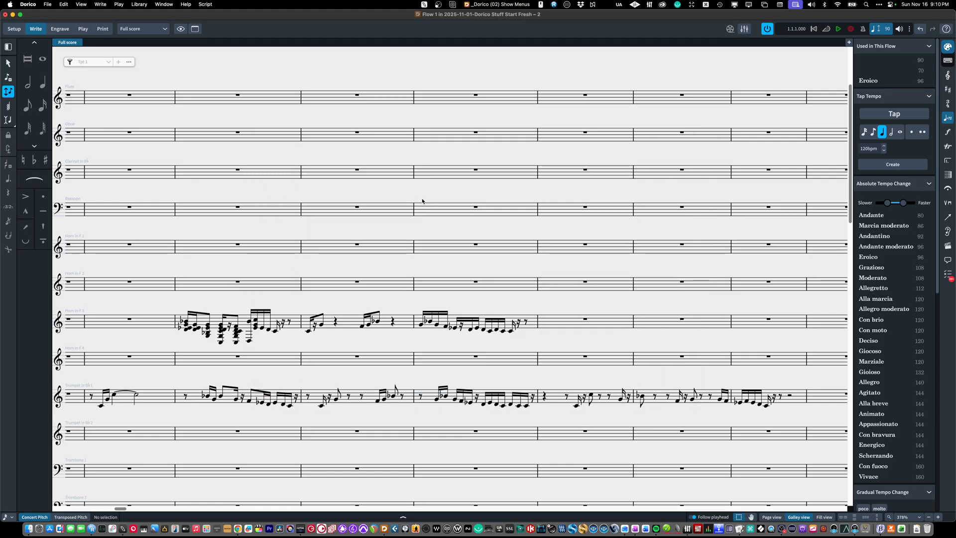